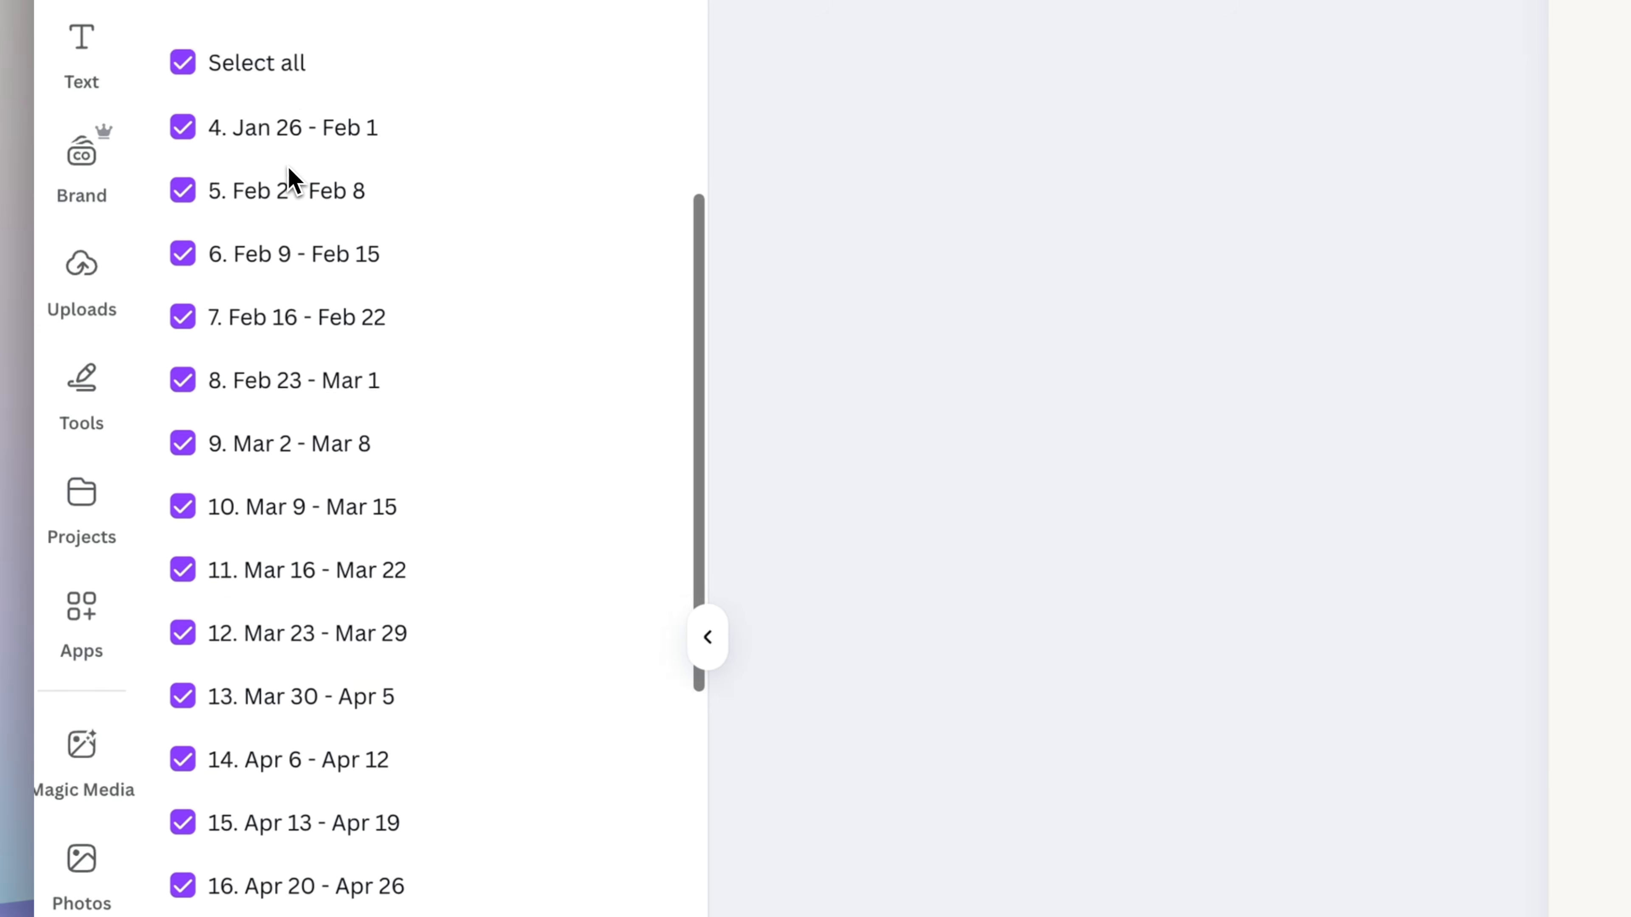
{"action": "scroll", "coordinate": [148, 279], "scroll_direction": "down", "scroll_amount": 10}
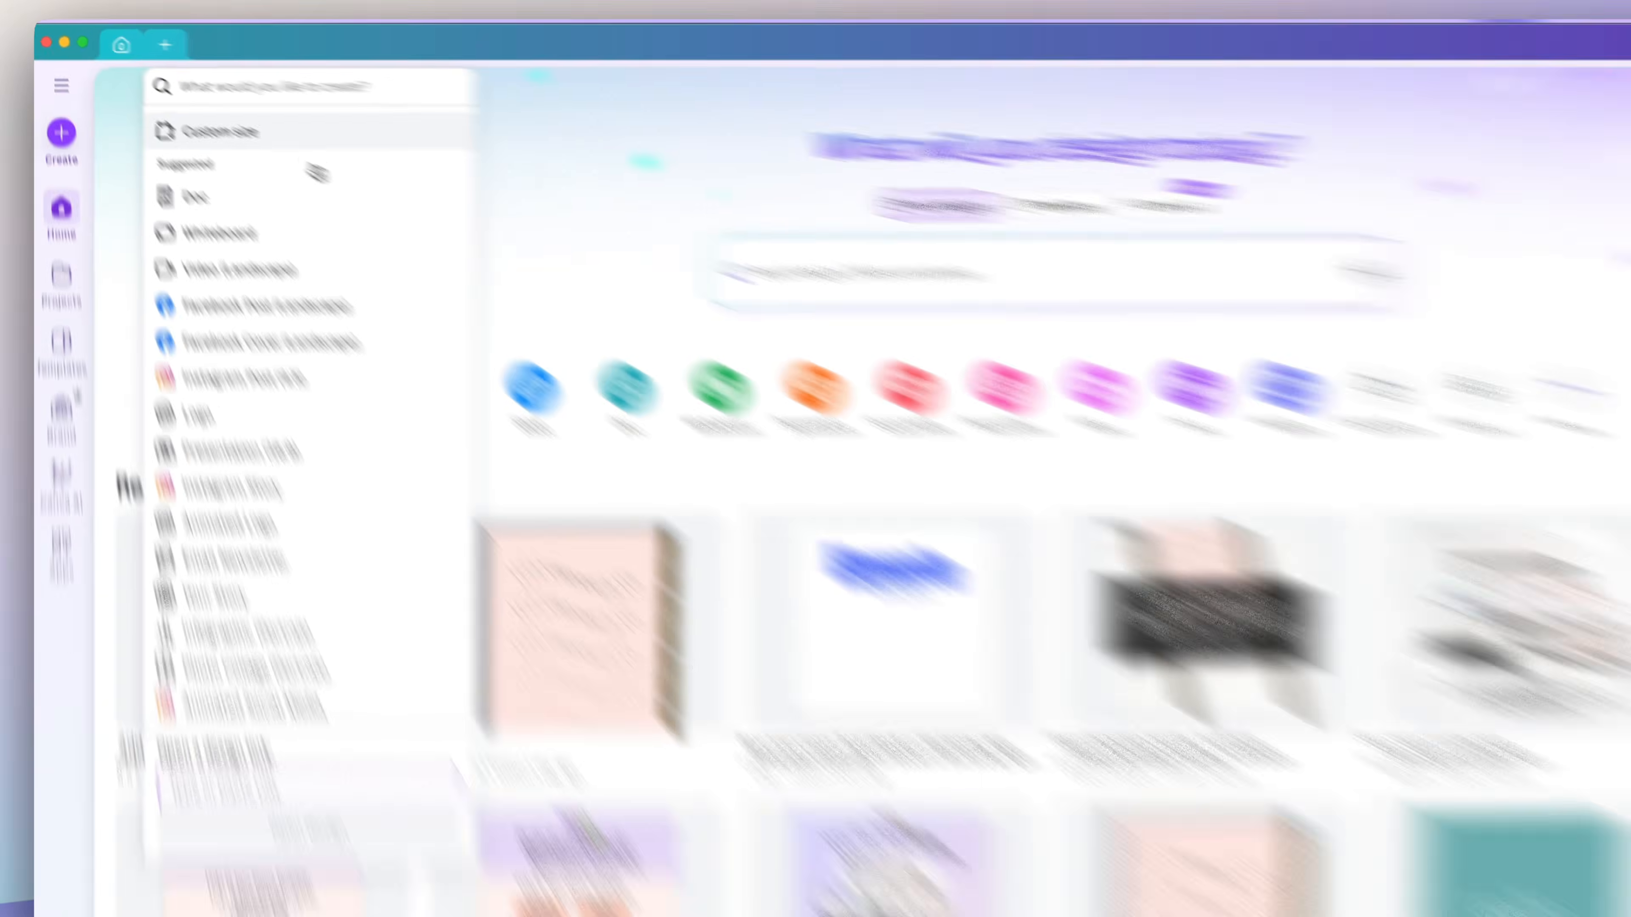
Create a new custom-size design 8.5 in wide and 11 in high.
{"action": "left_click", "coordinate": [202, 124]}
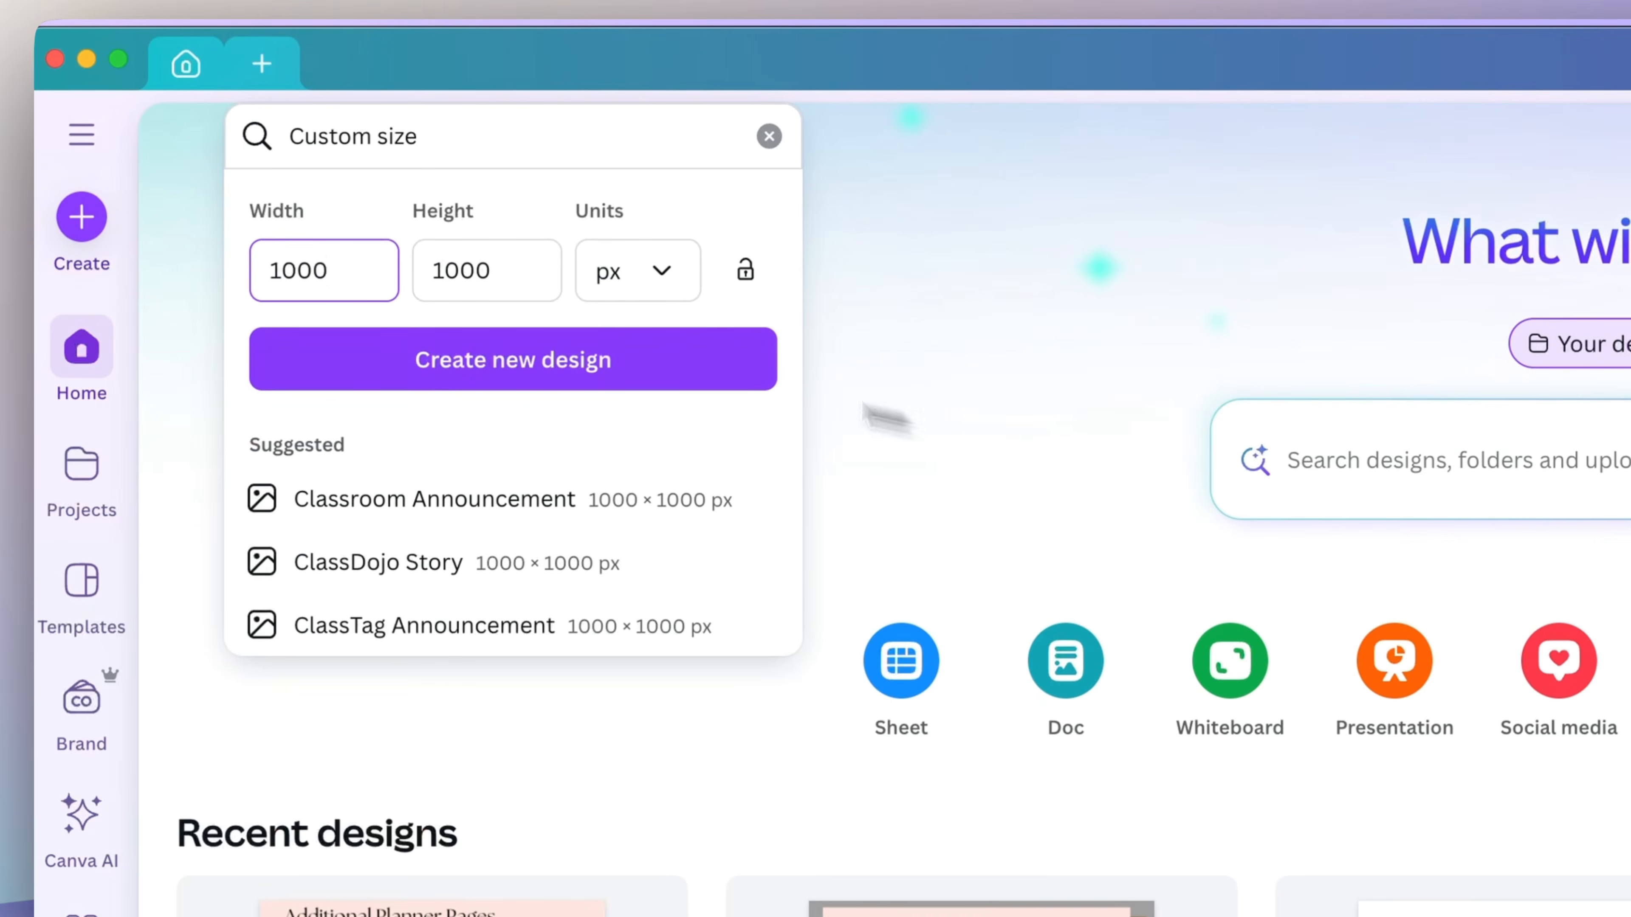
{"action": "left_click", "coordinate": [620, 283]}
{"action": "left_click", "coordinate": [613, 423]}
{"action": "double_click", "coordinate": [369, 292]}
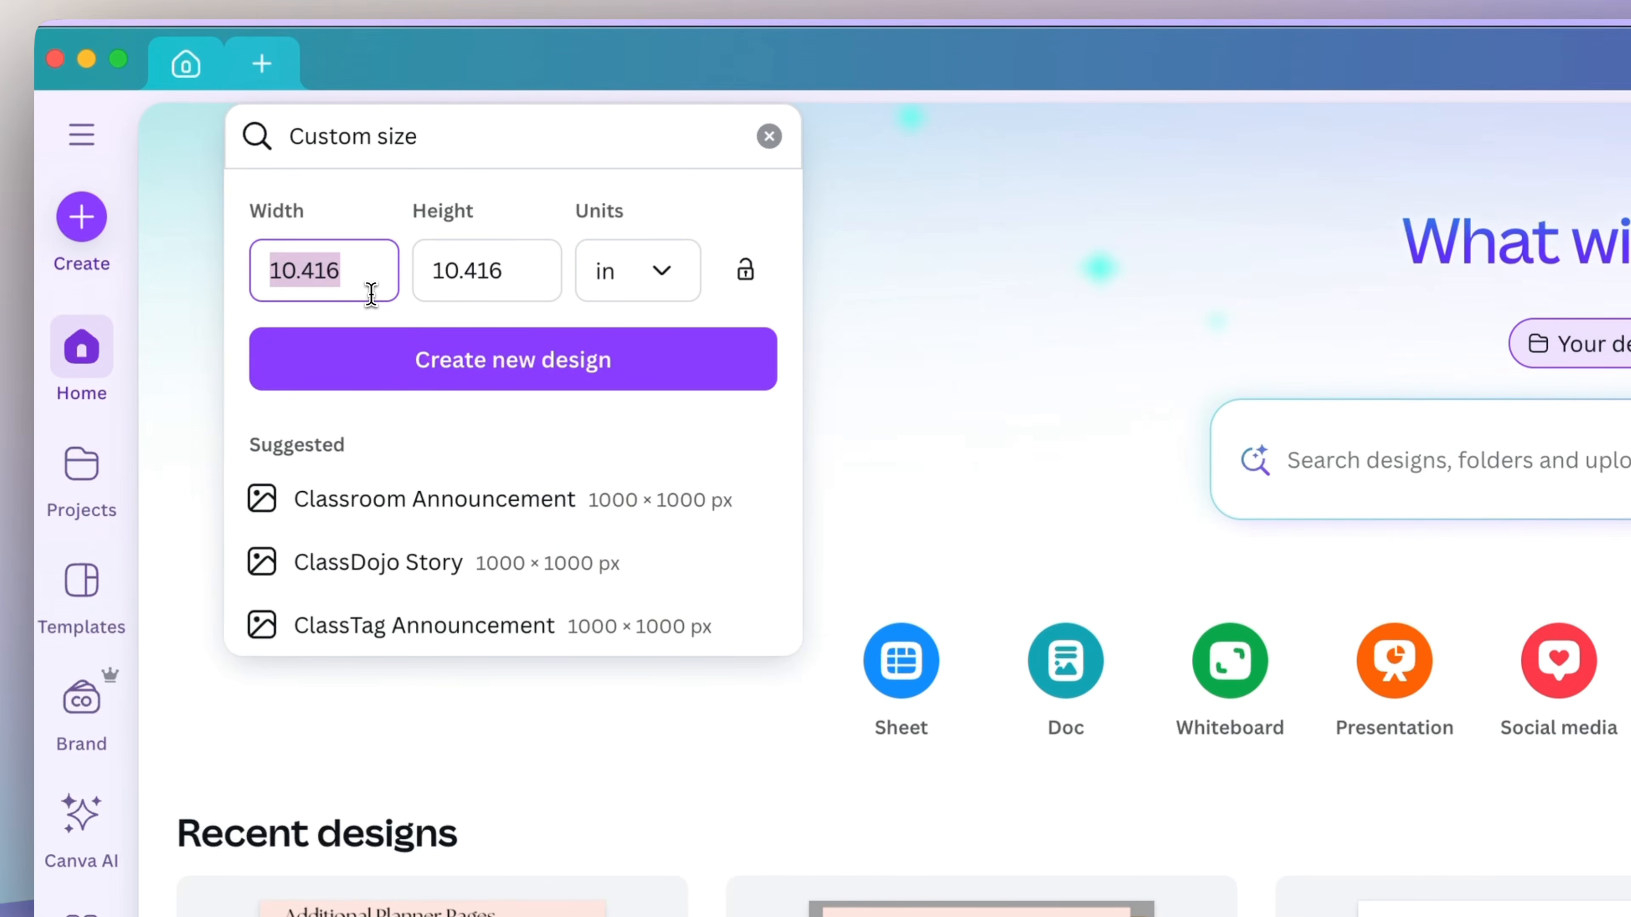
{"action": "type", "text": "8.5"}
{"action": "key", "text": "Tab"}
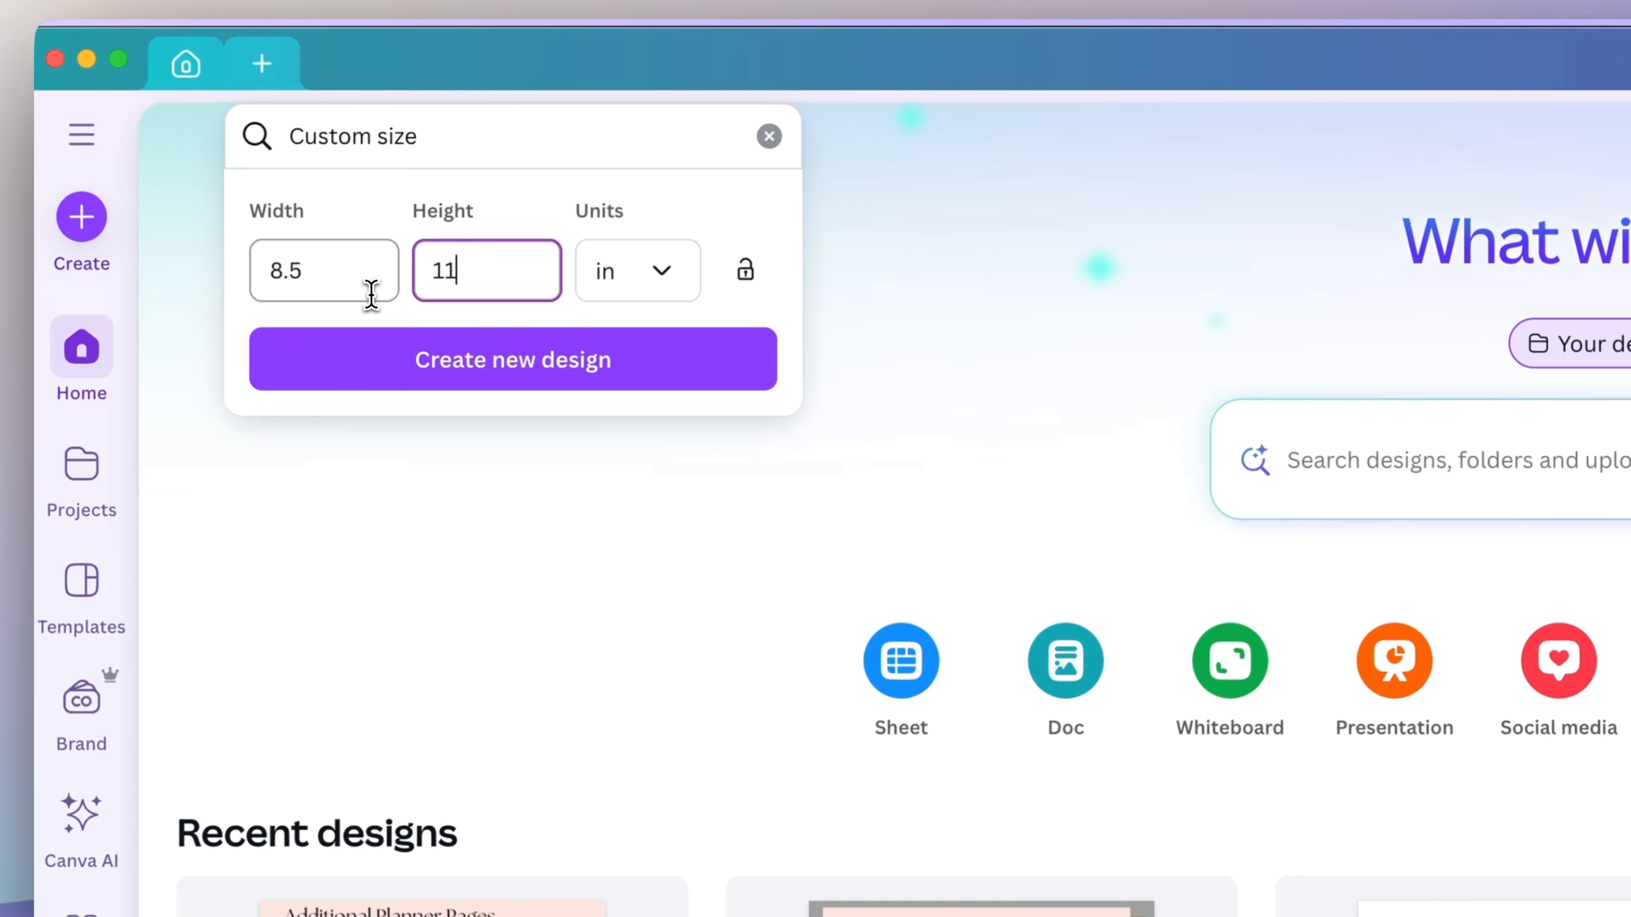
{"action": "key", "text": "Return"}
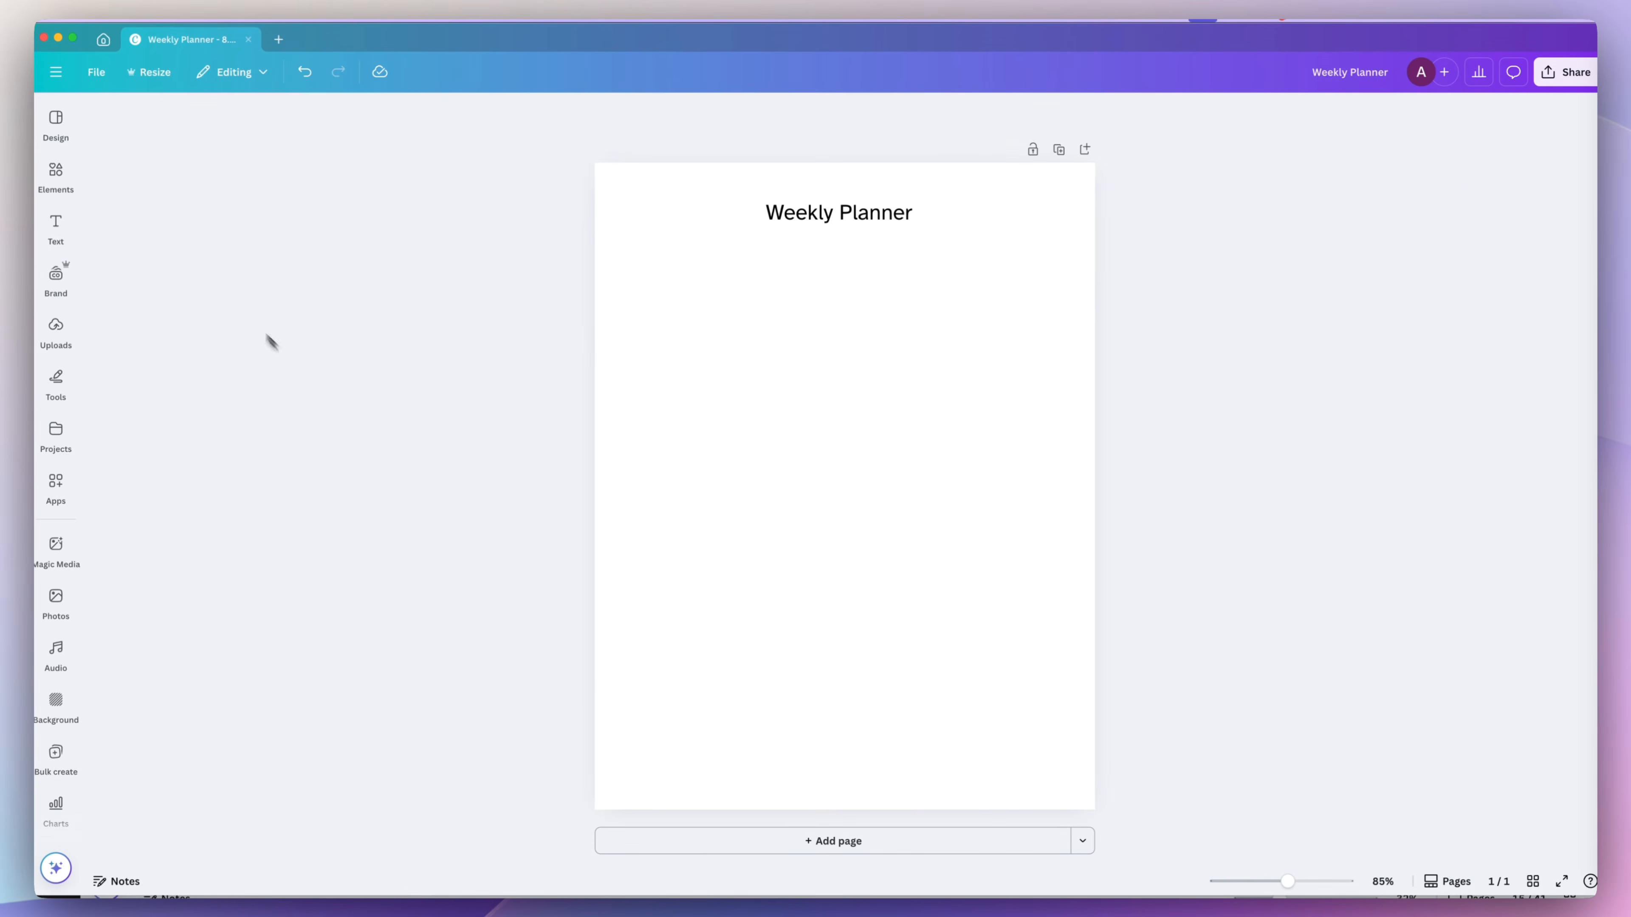
Insert a table on the Weekly Planner page and delete its third column, leaving two columns and four rows.
{"action": "left_click", "coordinate": [56, 176]}
{"action": "left_click", "coordinate": [113, 389]}
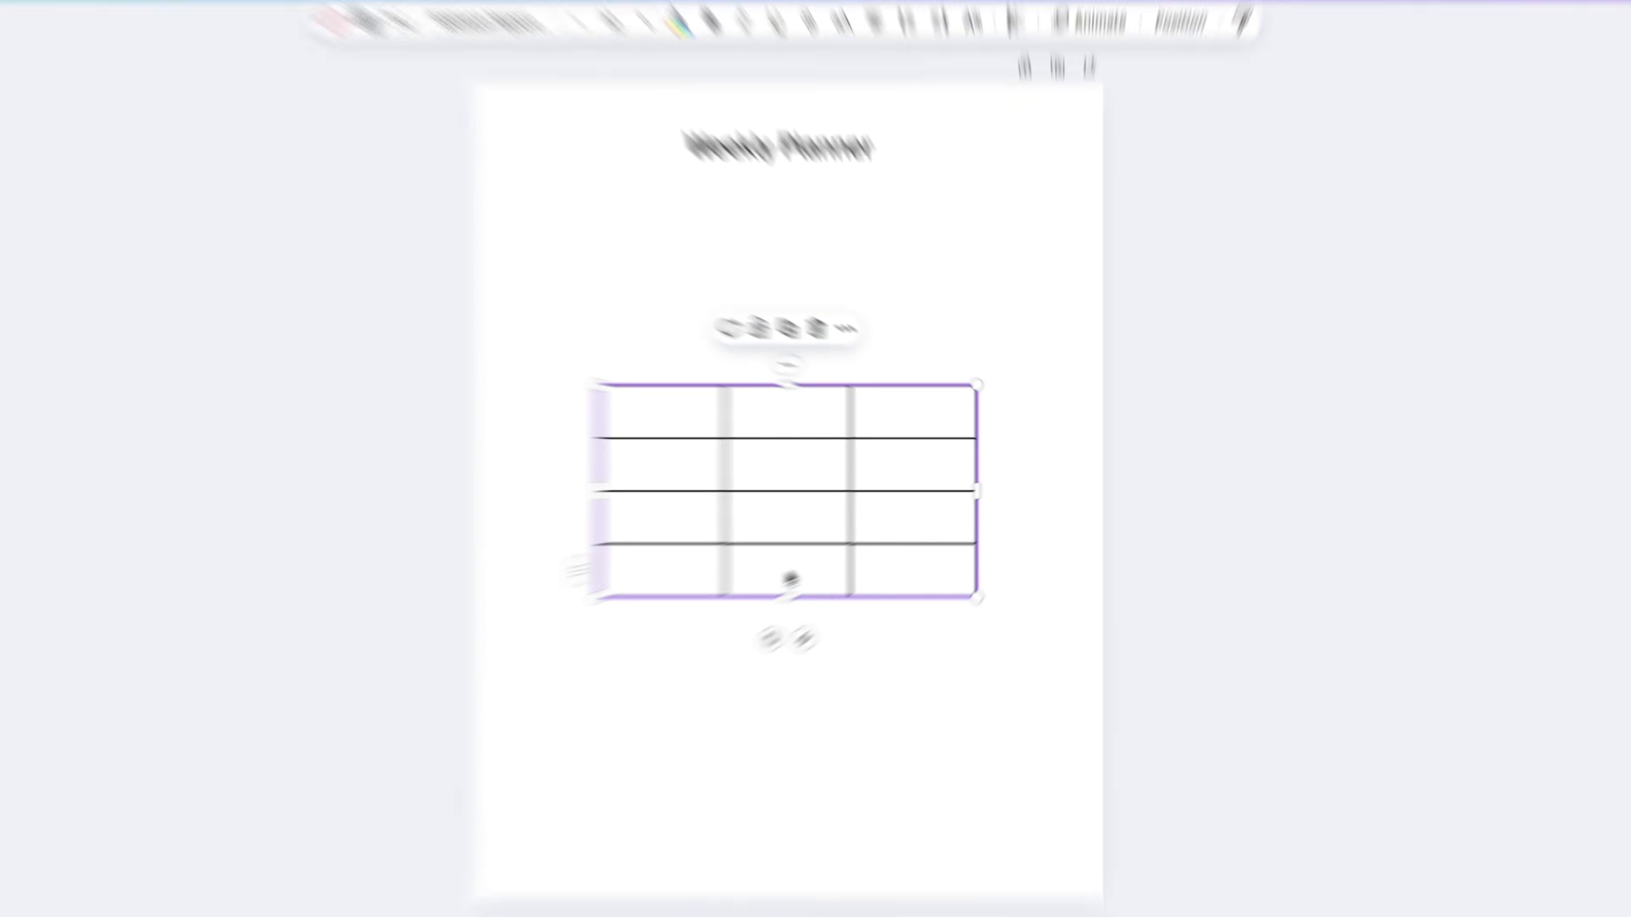
{"action": "left_click", "coordinate": [833, 548]}
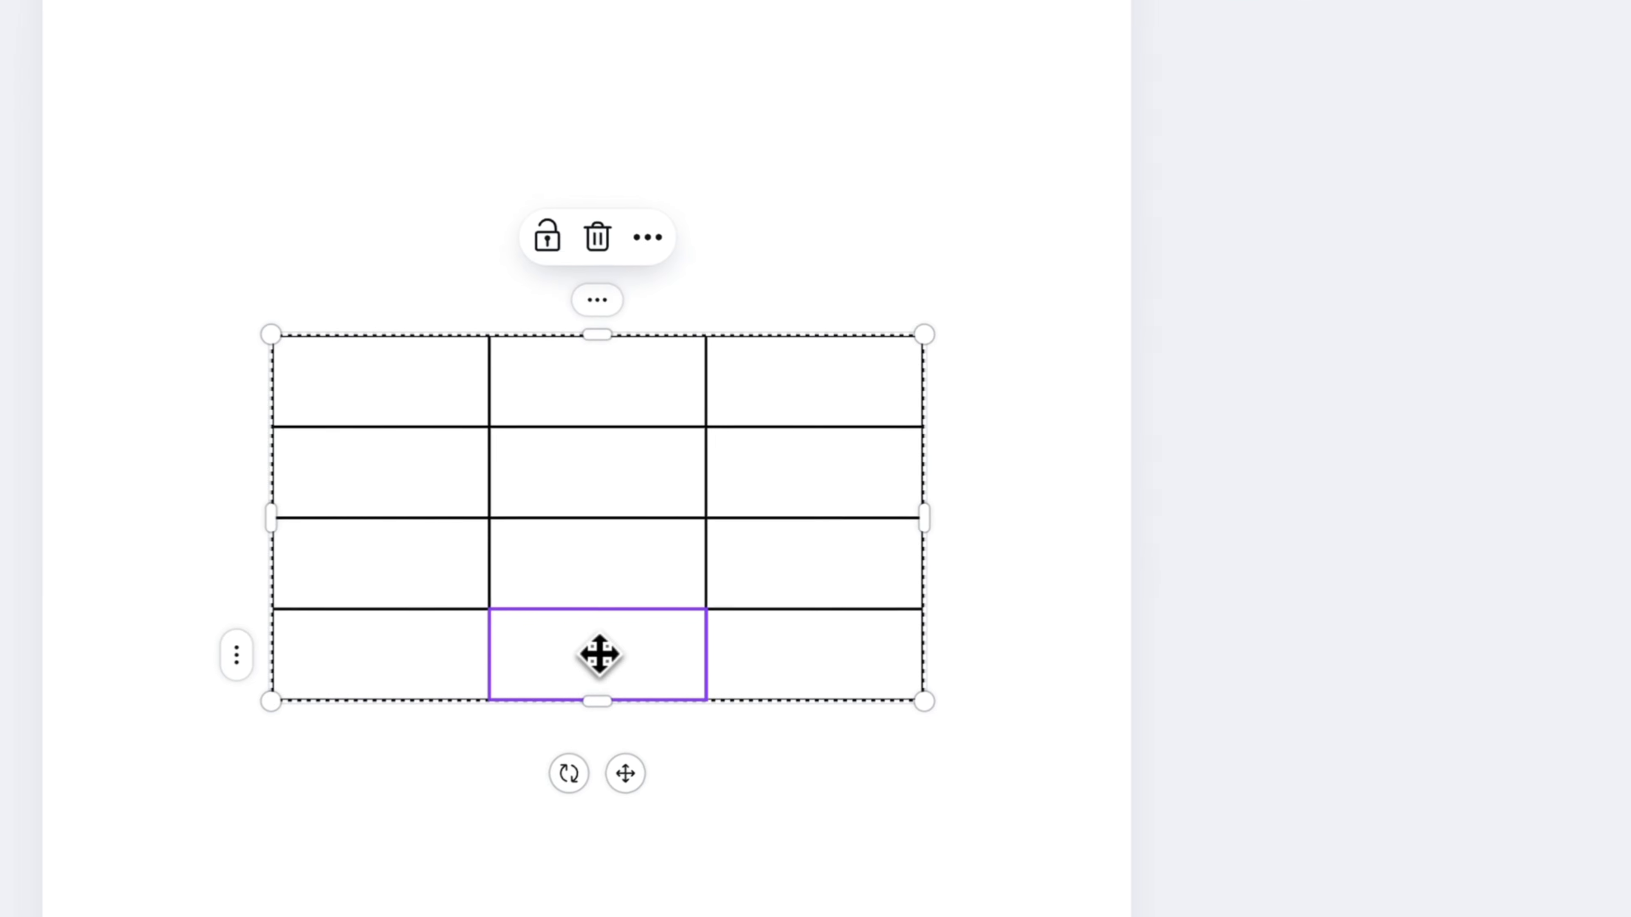
{"action": "left_click", "coordinate": [828, 389]}
{"action": "left_click", "coordinate": [811, 298]}
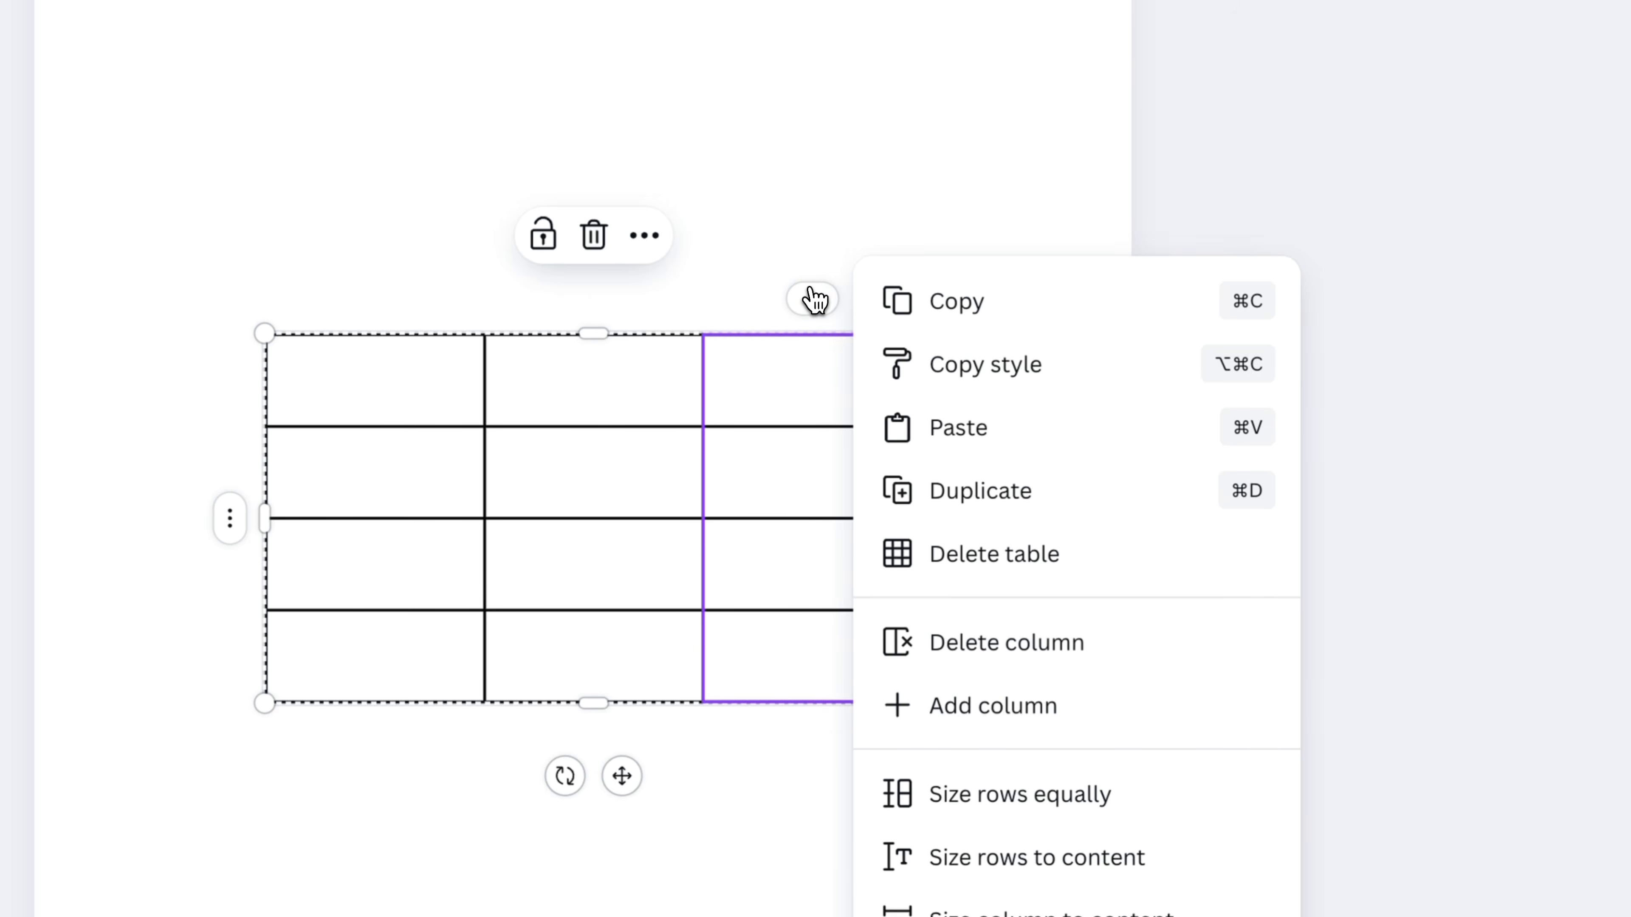
{"action": "left_click", "coordinate": [1023, 663]}
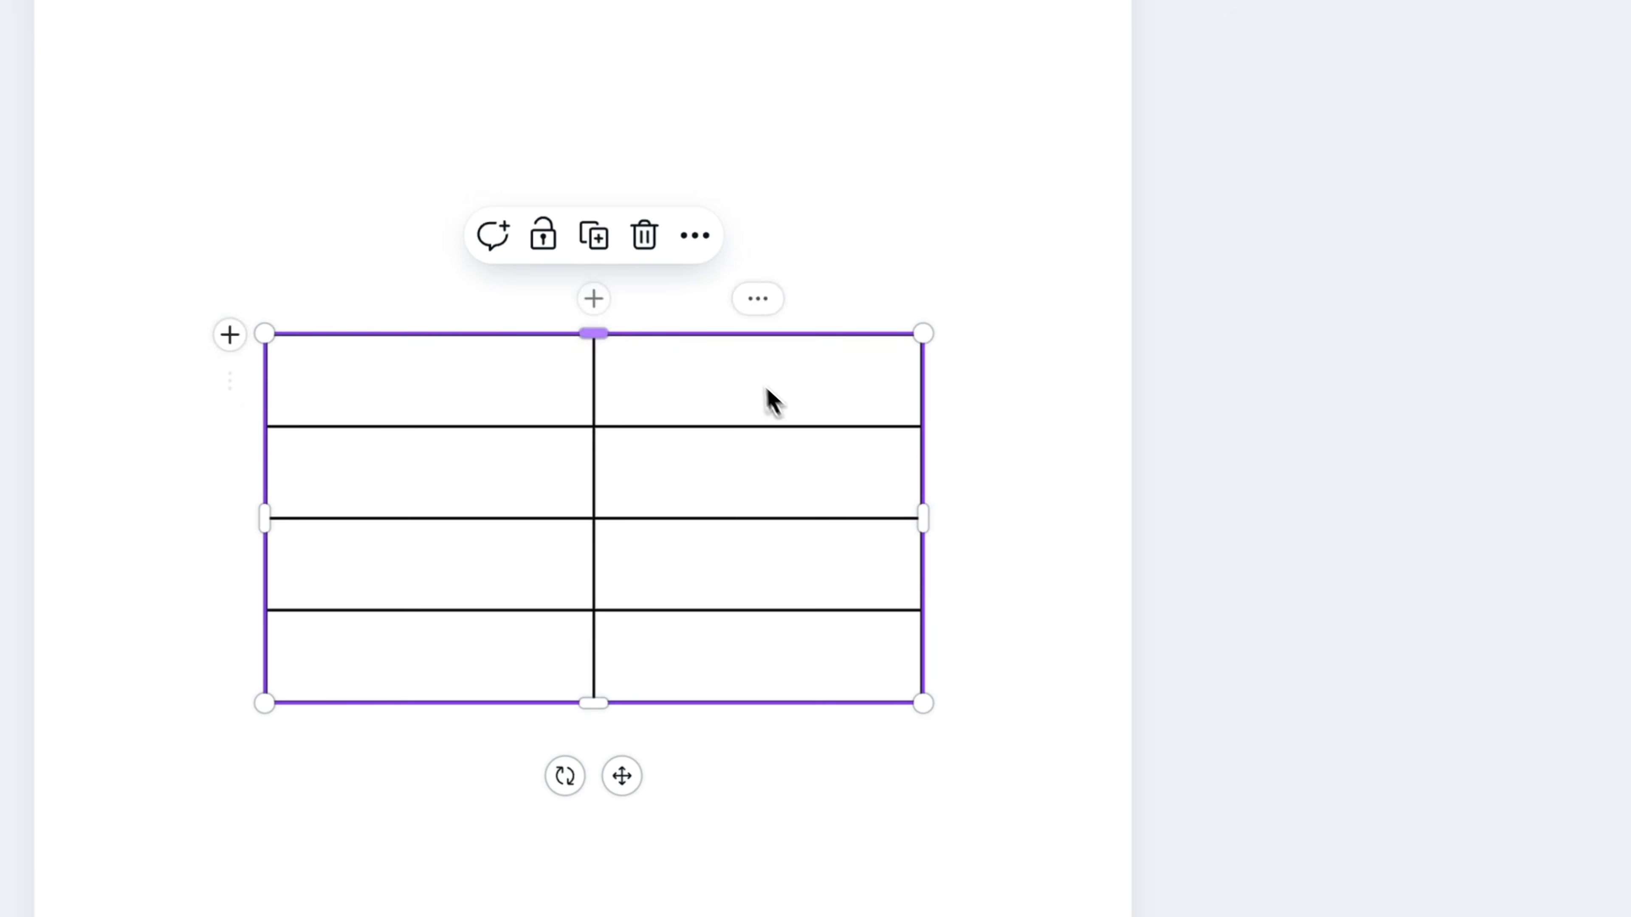
Enlarge the table to about 6.7 by 8.1 in below the title and set its border weight to 1.
{"action": "left_click_drag", "start_coordinate": [1008, 763], "coordinate": [338, 349]}
{"action": "left_click_drag", "start_coordinate": [419, 177], "coordinate": [418, 176]}
{"action": "left_click_drag", "start_coordinate": [1007, 542], "coordinate": [907, 601]}
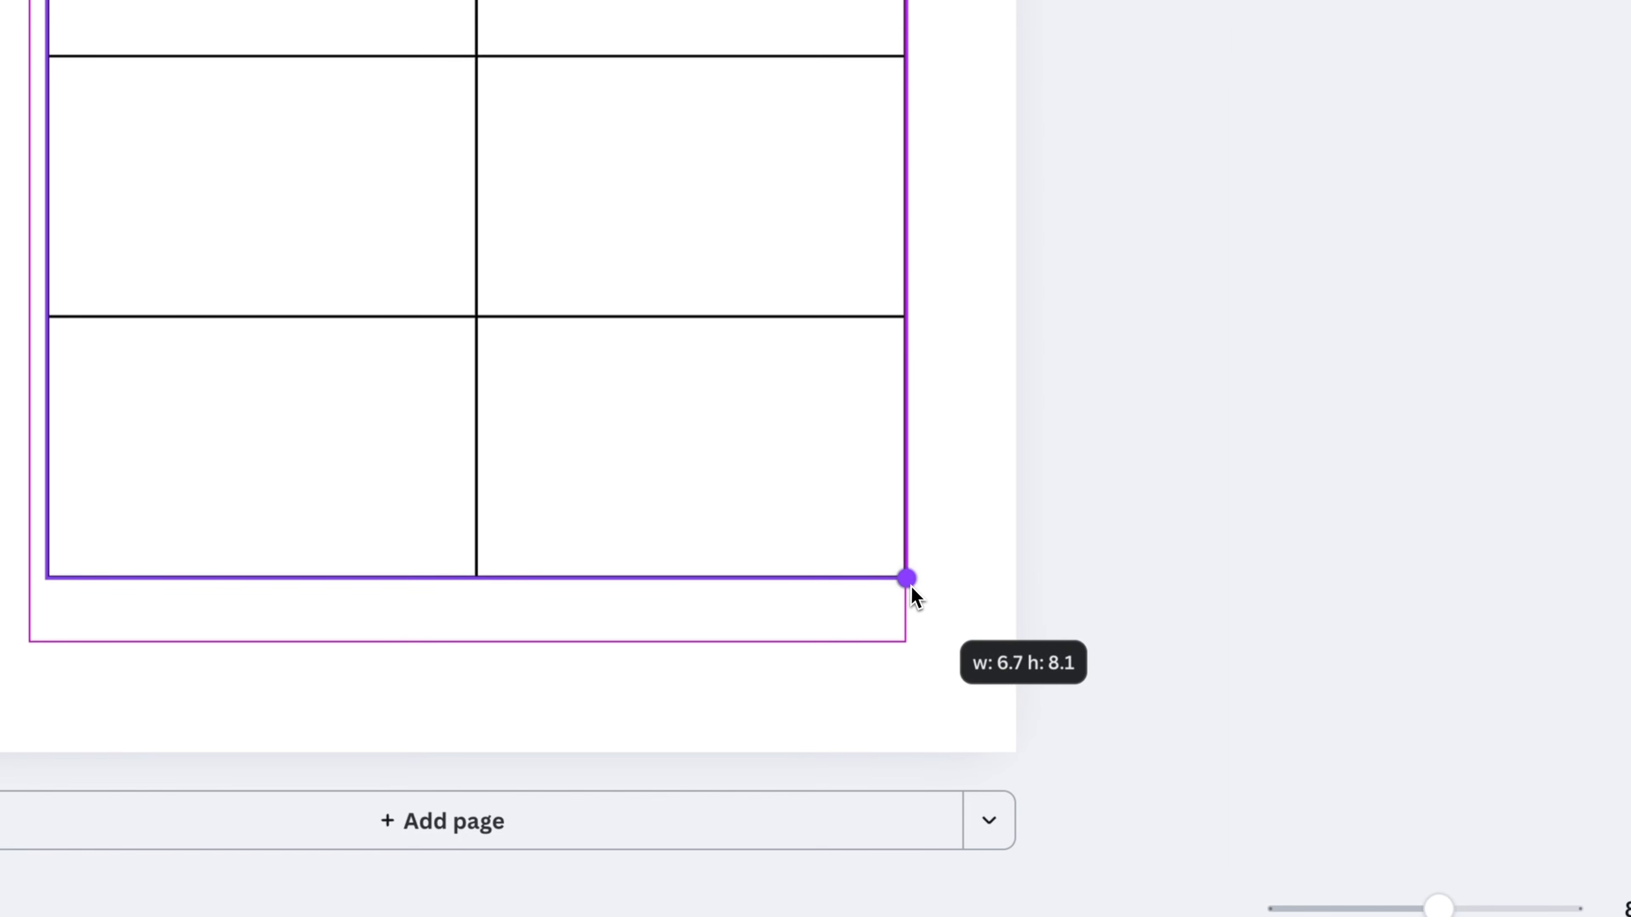
{"action": "left_click", "coordinate": [819, 506]}
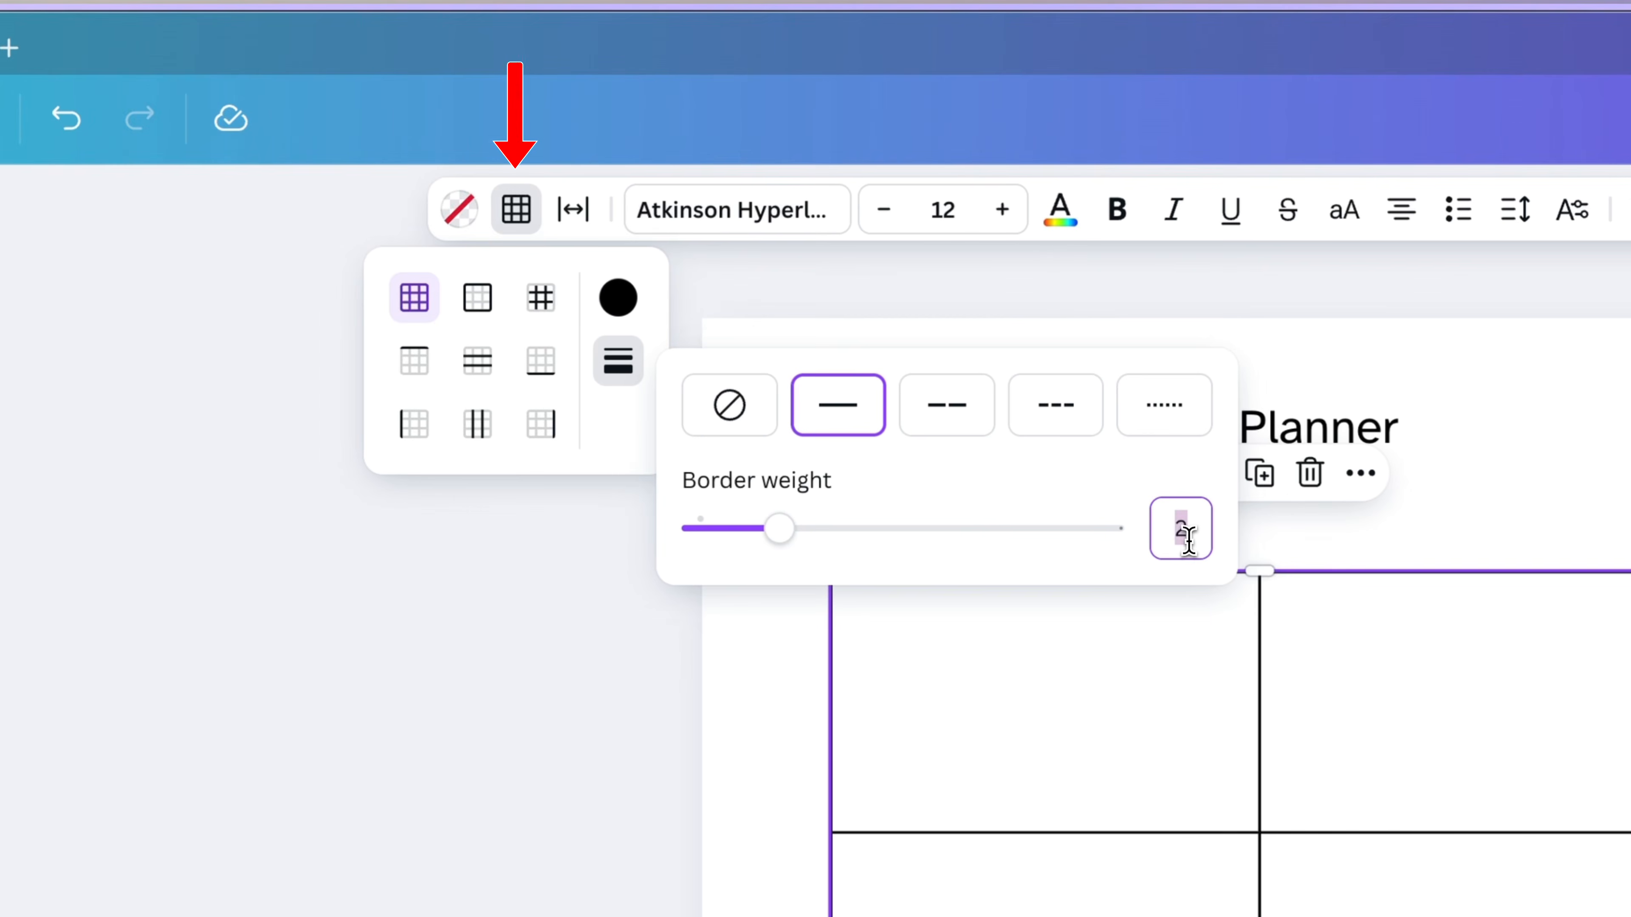
{"action": "key", "text": "Return"}
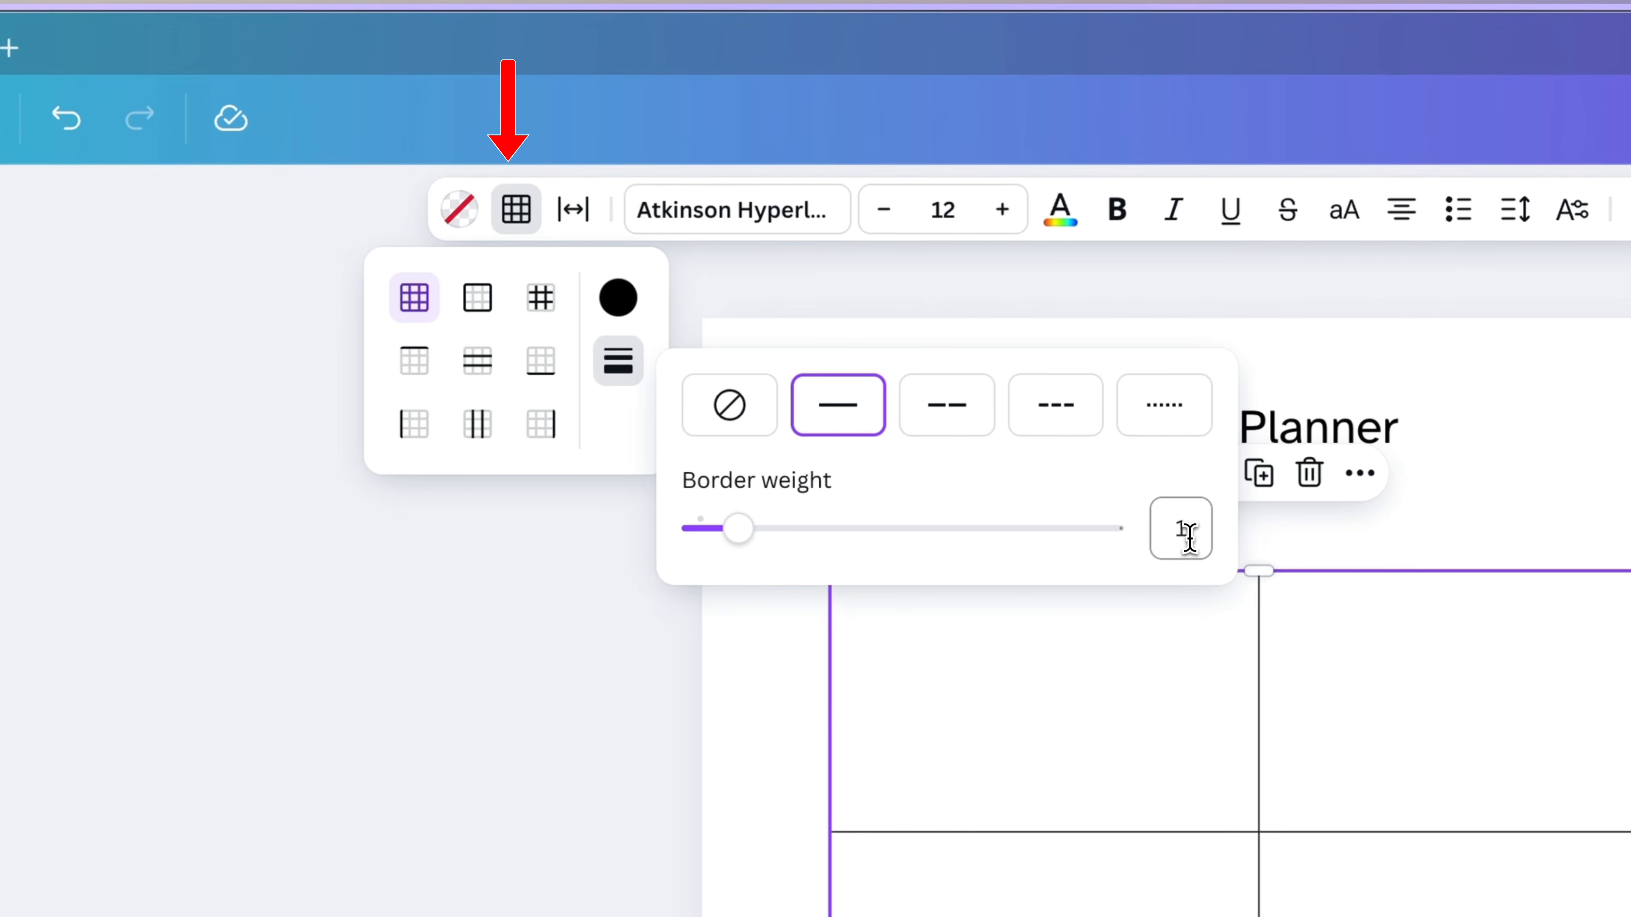
Label the eight table cells in order with MONDAY through SUNDAY and NOTES.
{"action": "left_click", "coordinate": [563, 803]}
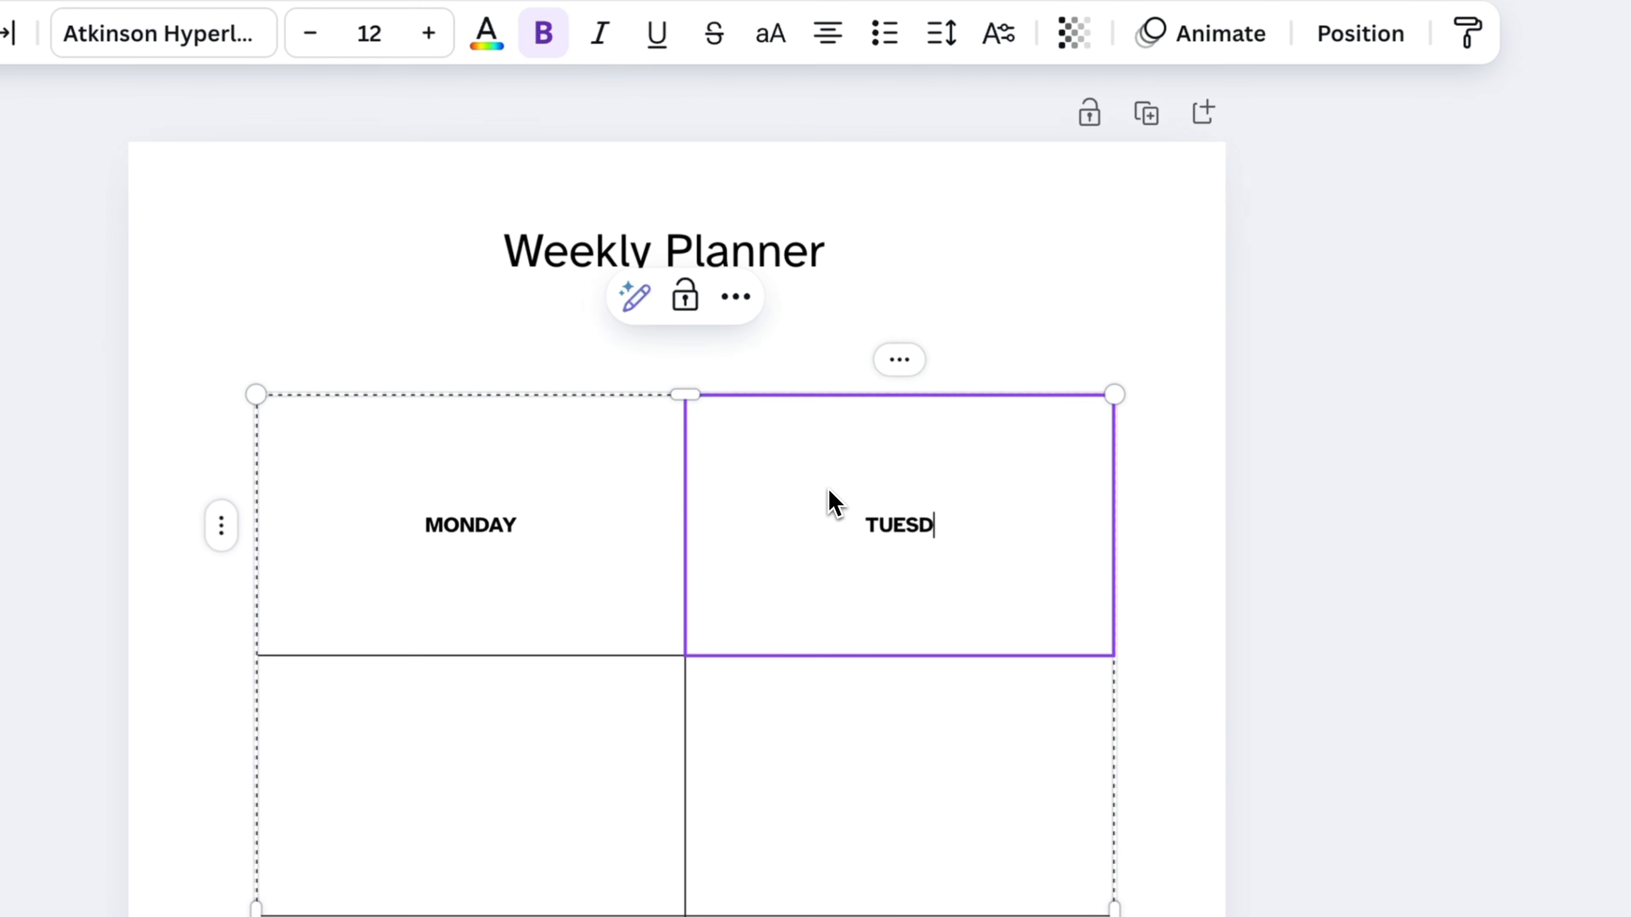
{"action": "type", "text": "AY"}
{"action": "key", "text": "Tab"}
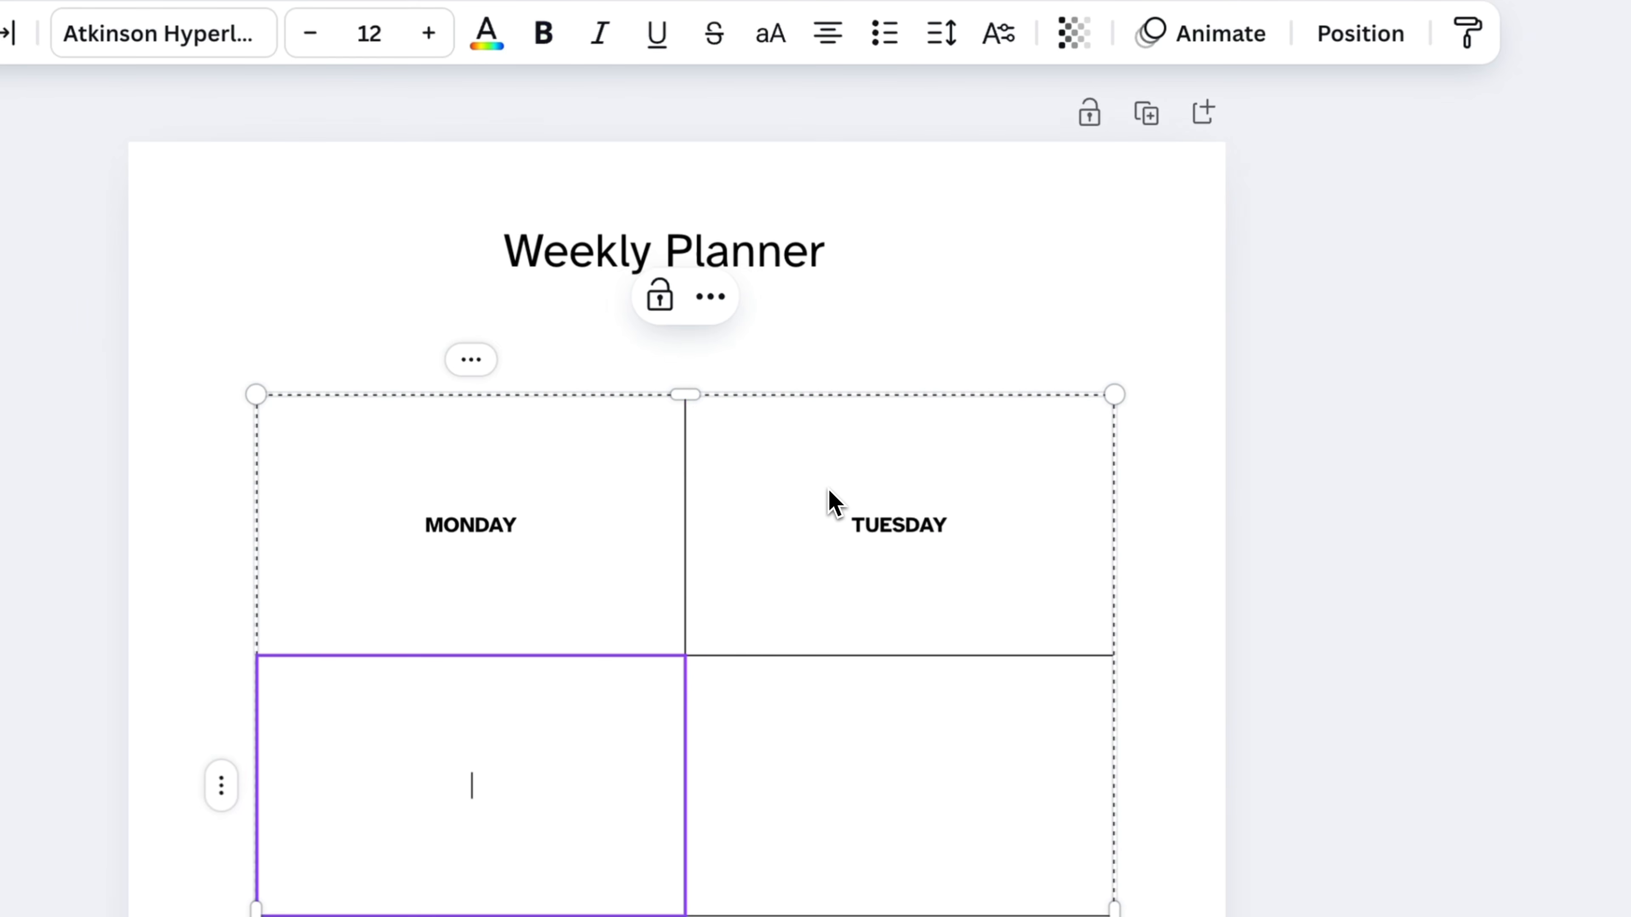
{"action": "type", "text": "WEDNESDAY"}
{"action": "key", "text": "Tab"}
{"action": "type", "text": "TH"}
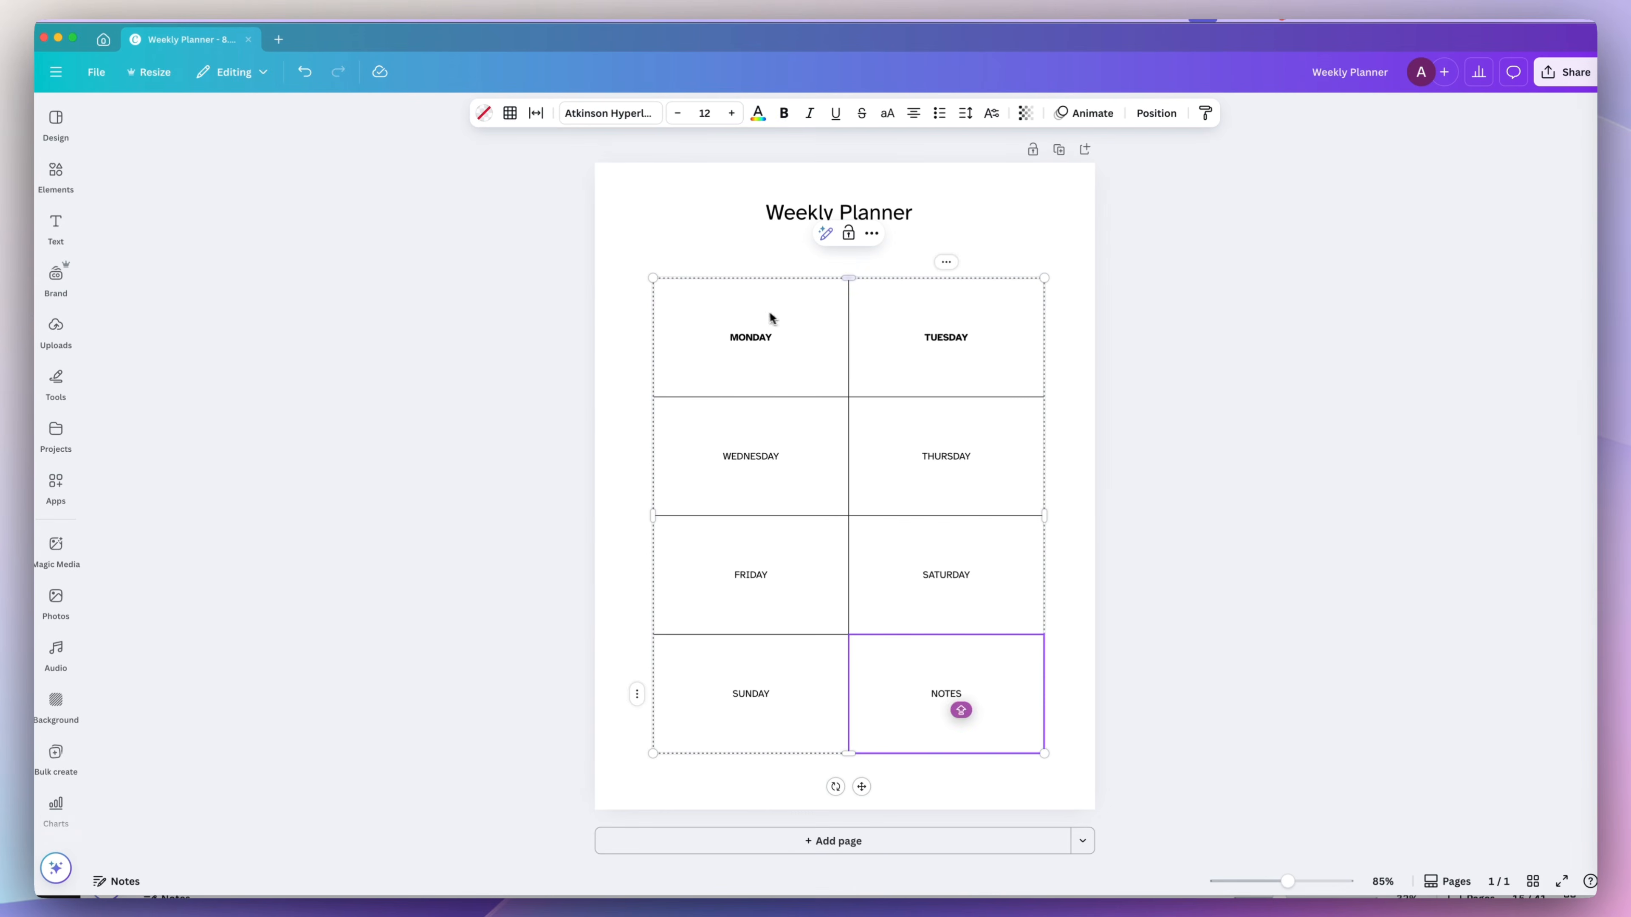
{"action": "key", "text": "Escape"}
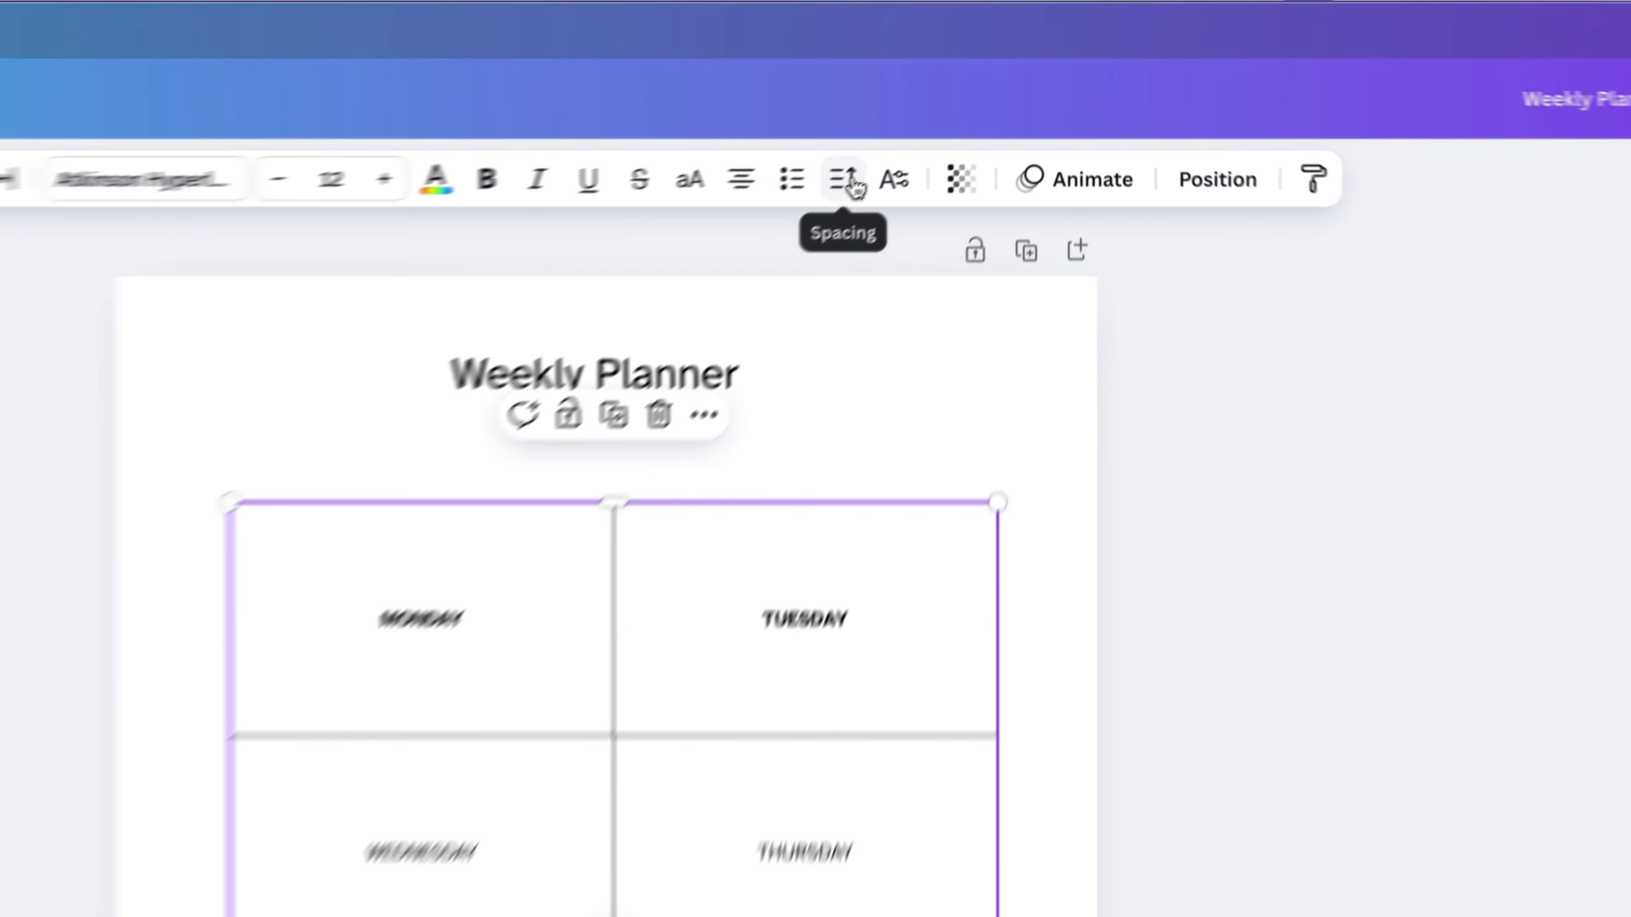
Align the text of all table cells vertically to the top.
{"action": "left_click", "coordinate": [960, 114]}
{"action": "left_click", "coordinate": [838, 564]}
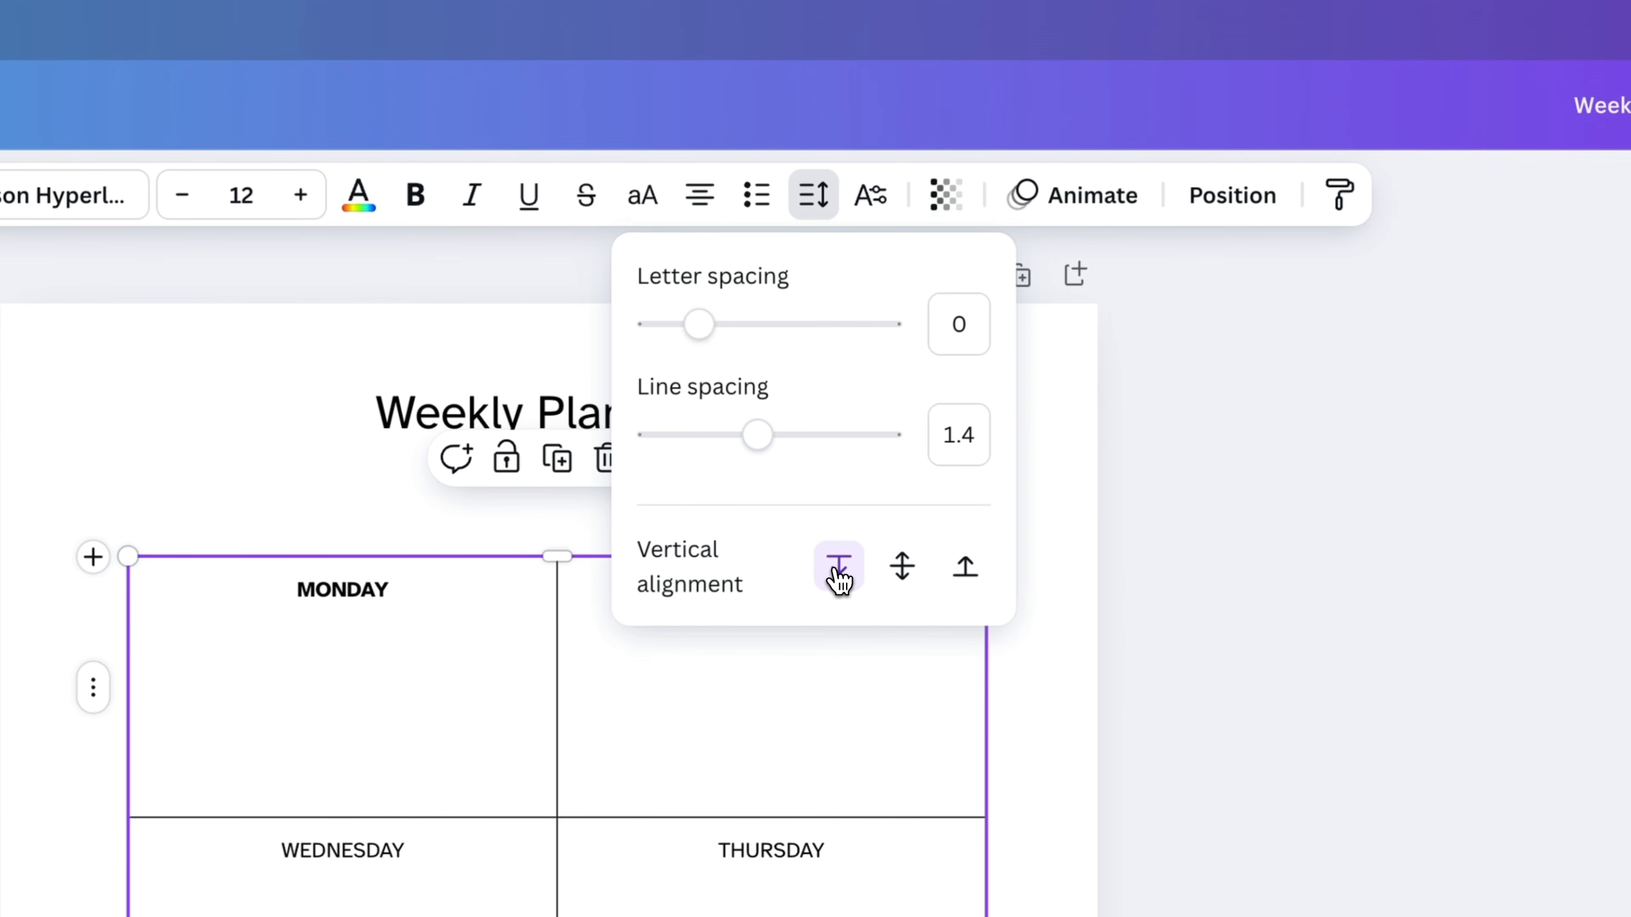
{"action": "left_click", "coordinate": [1037, 717]}
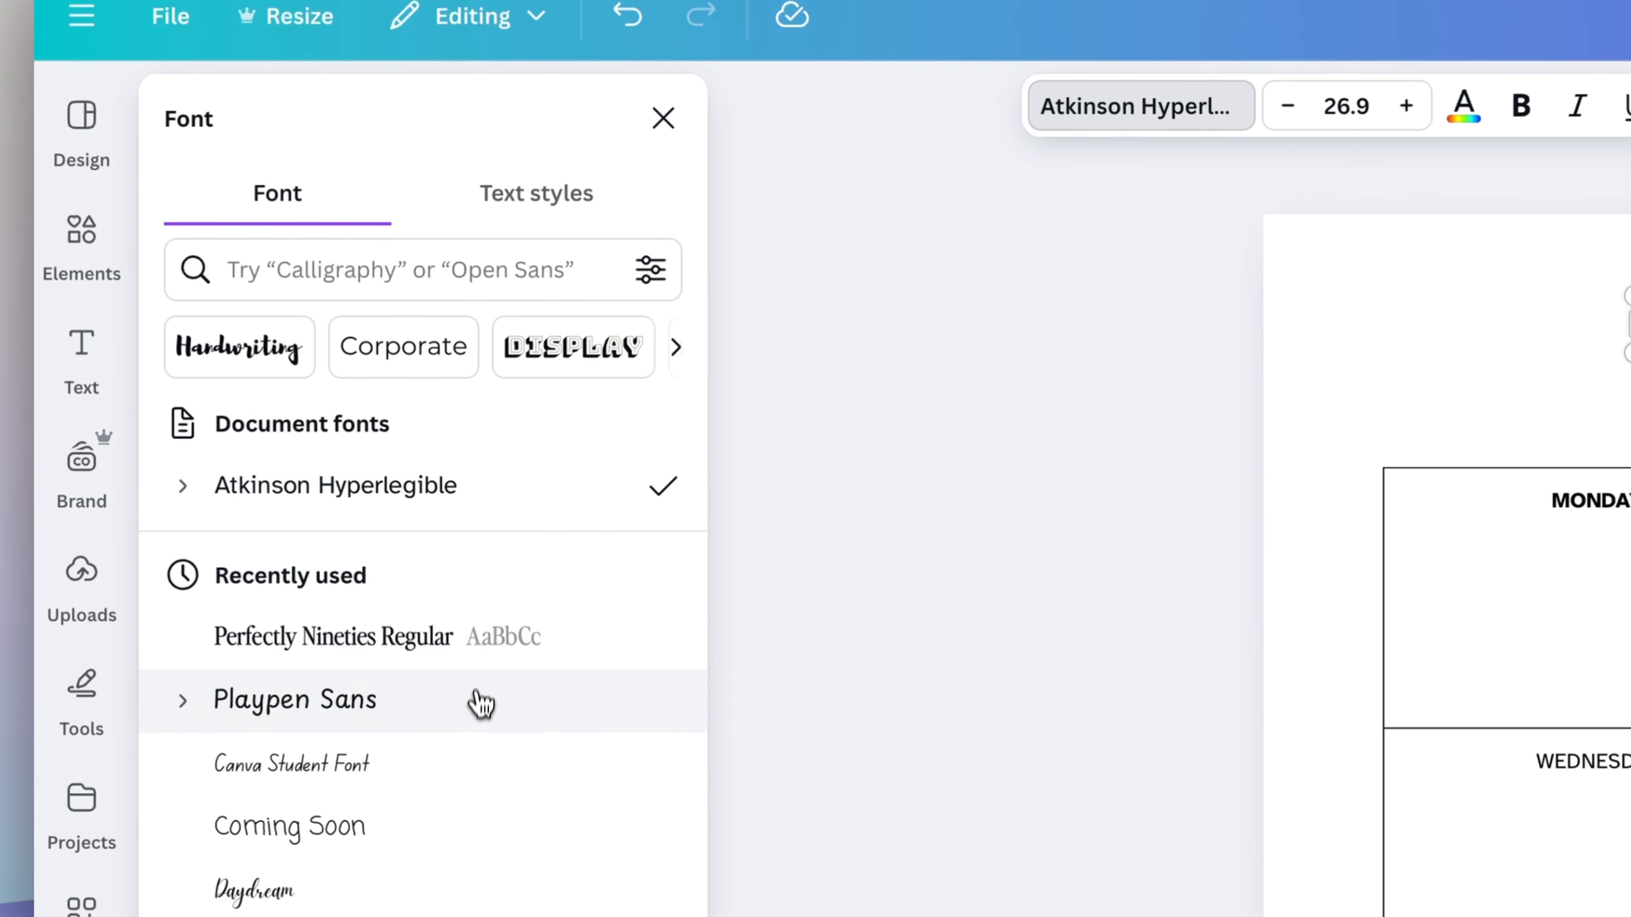
{"action": "scroll", "coordinate": [267, 737], "scroll_direction": "down", "scroll_amount": 10}
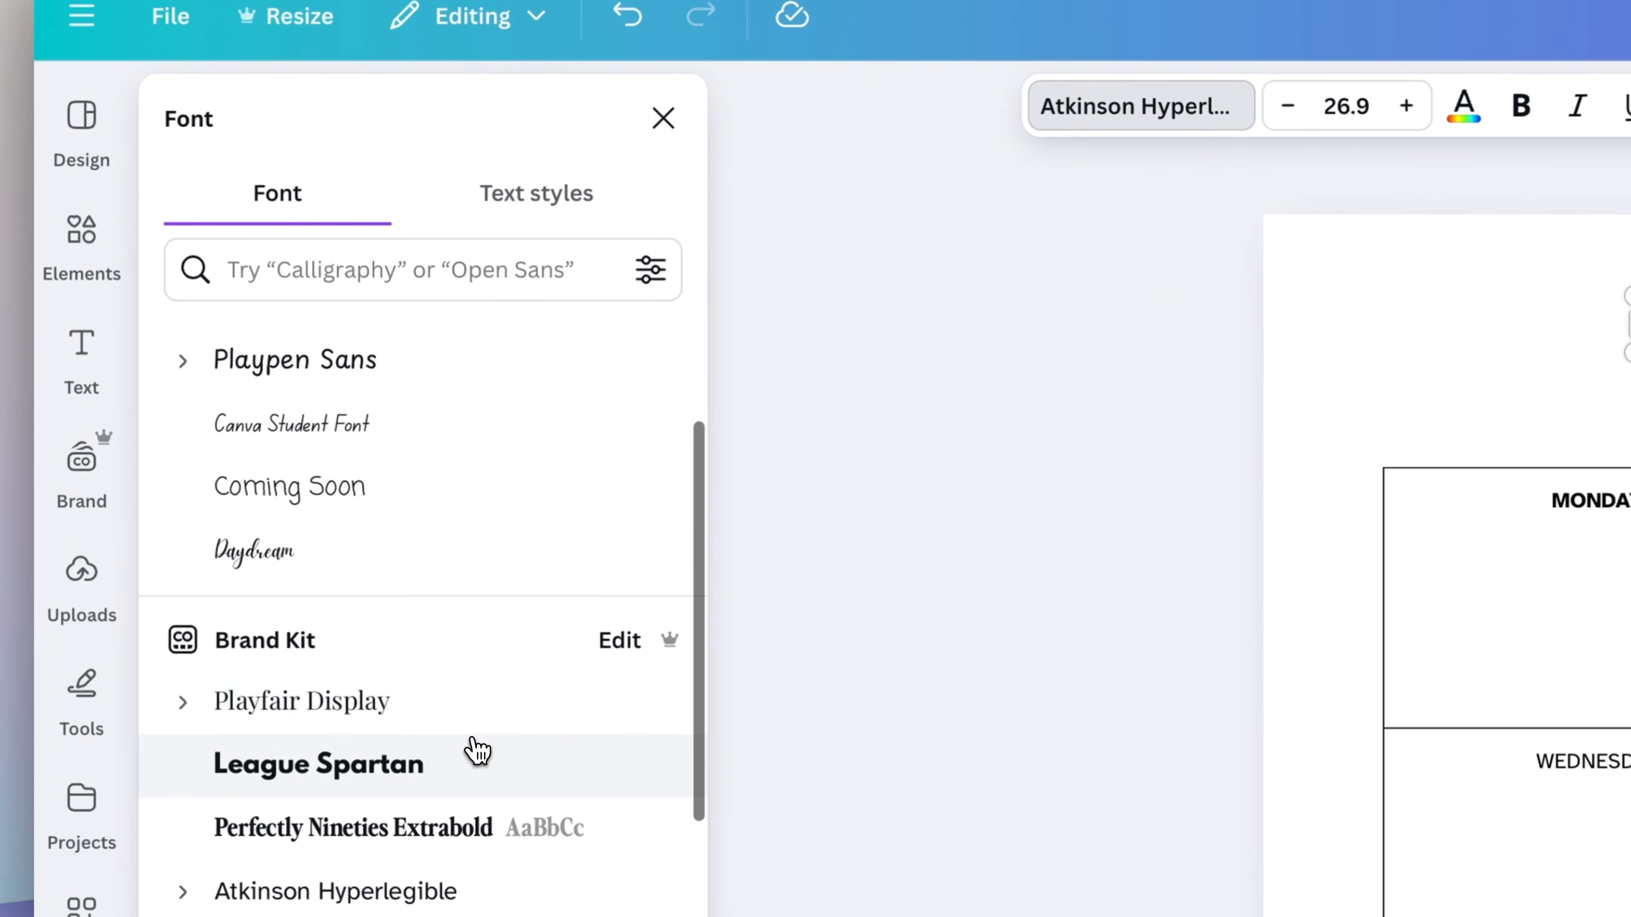
{"action": "scroll", "coordinate": [476, 750], "scroll_direction": "down", "scroll_amount": 15}
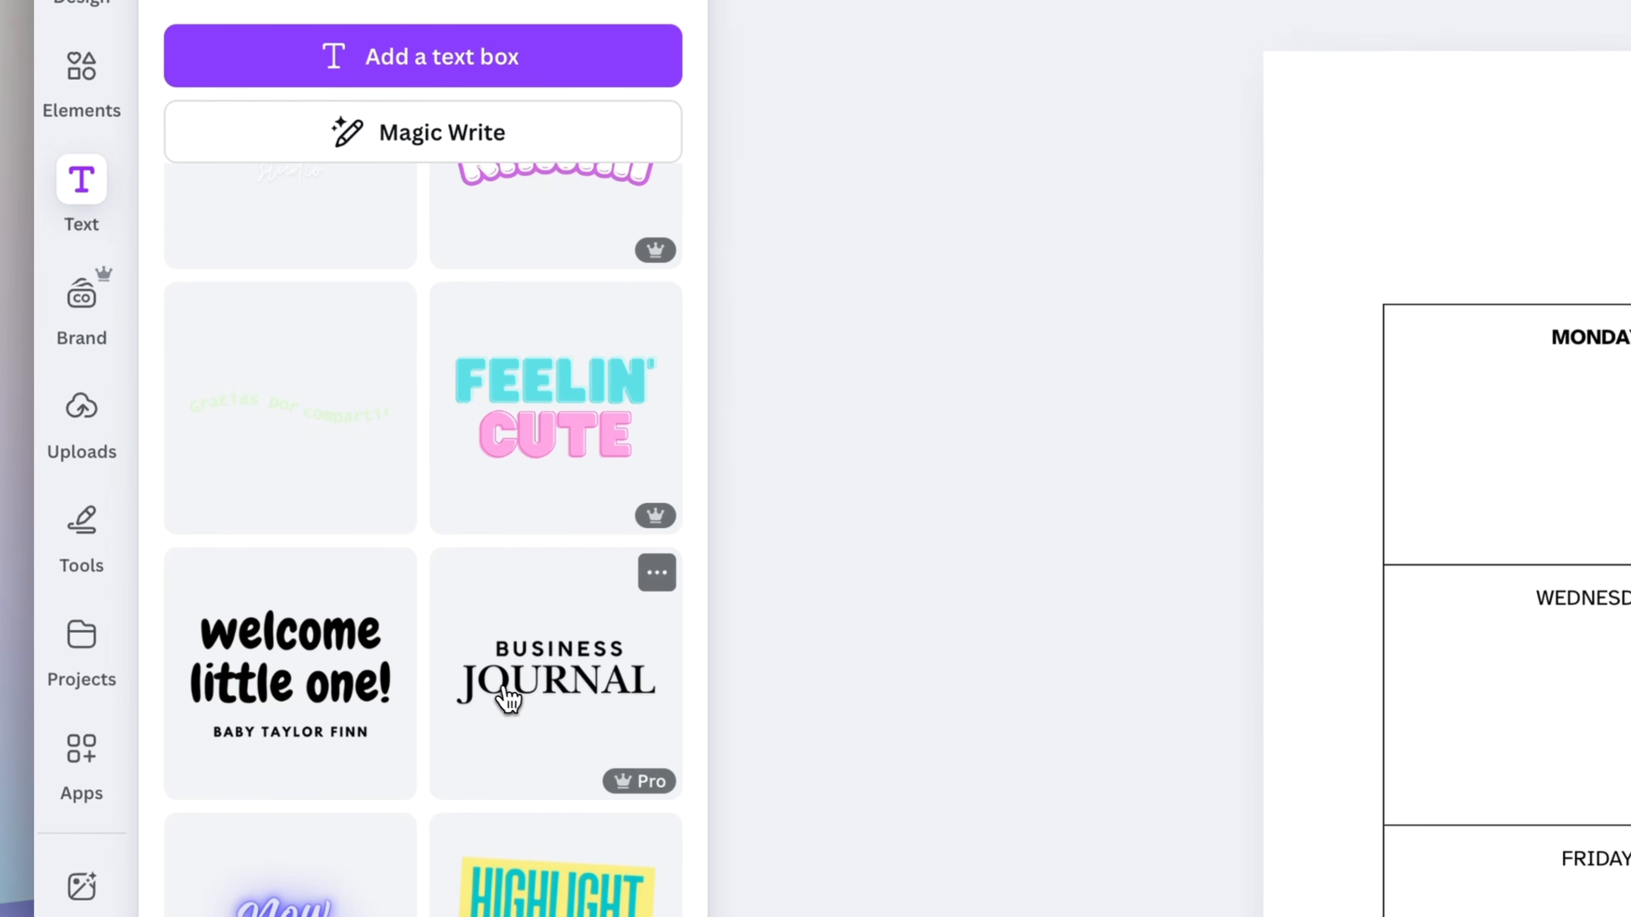
Add the Business Journal text combination to the page and replace JOURNAL with WEEKLY PLANNER.
{"action": "scroll", "coordinate": [520, 659], "scroll_direction": "down", "scroll_amount": 4}
{"action": "scroll", "coordinate": [528, 663], "scroll_direction": "up", "scroll_amount": 3}
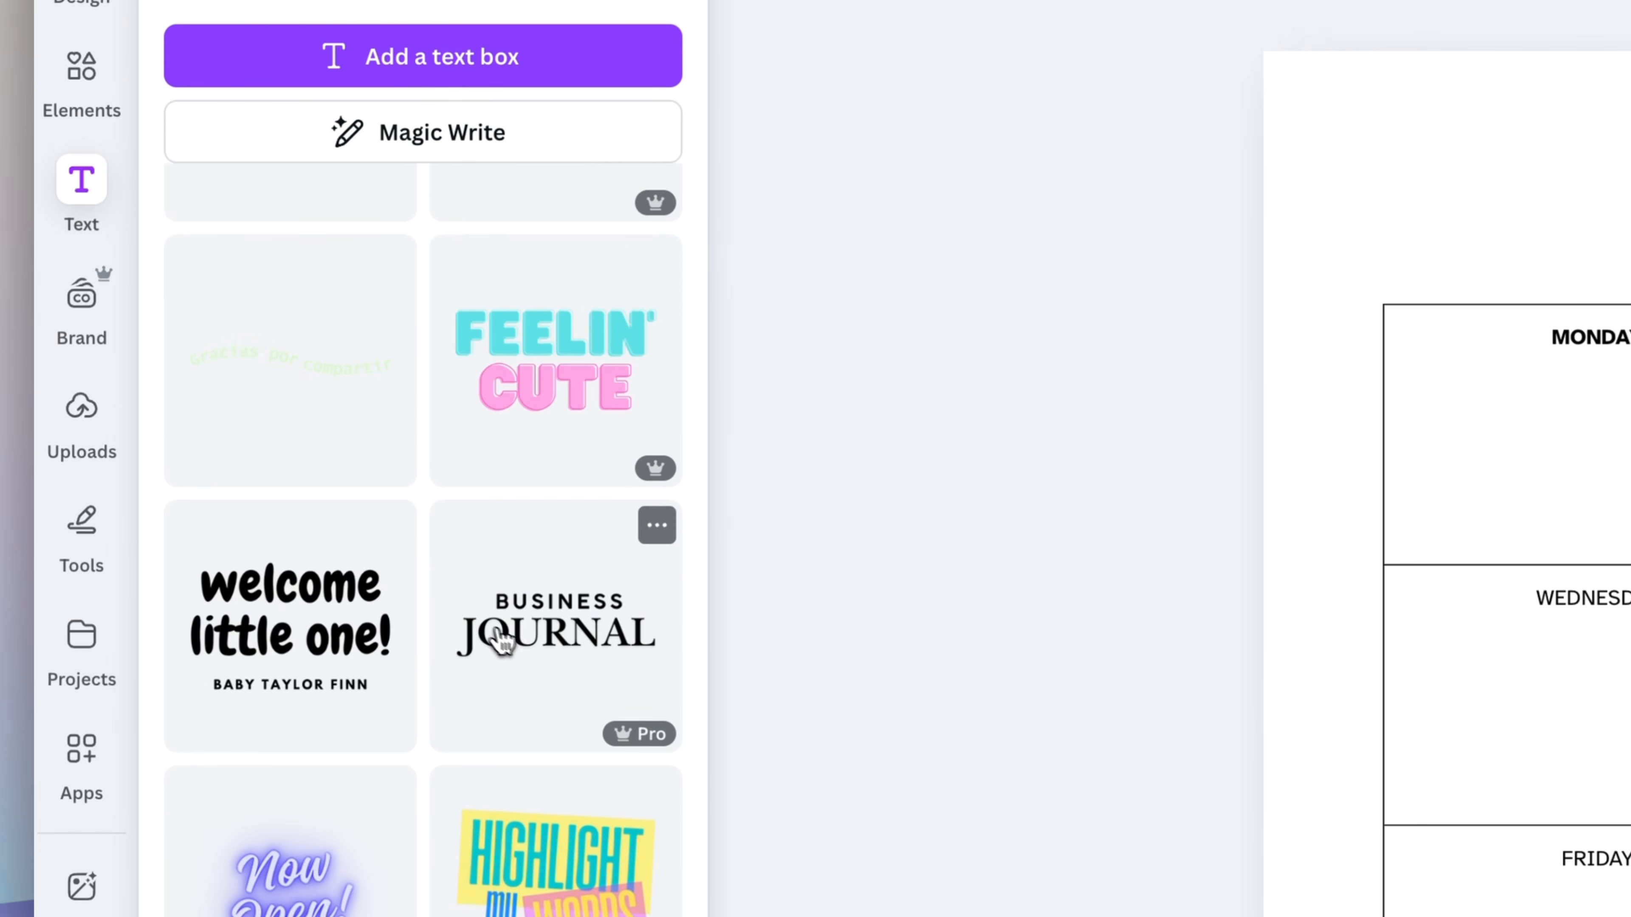
{"action": "left_click", "coordinate": [541, 622]}
{"action": "double_click", "coordinate": [974, 594]}
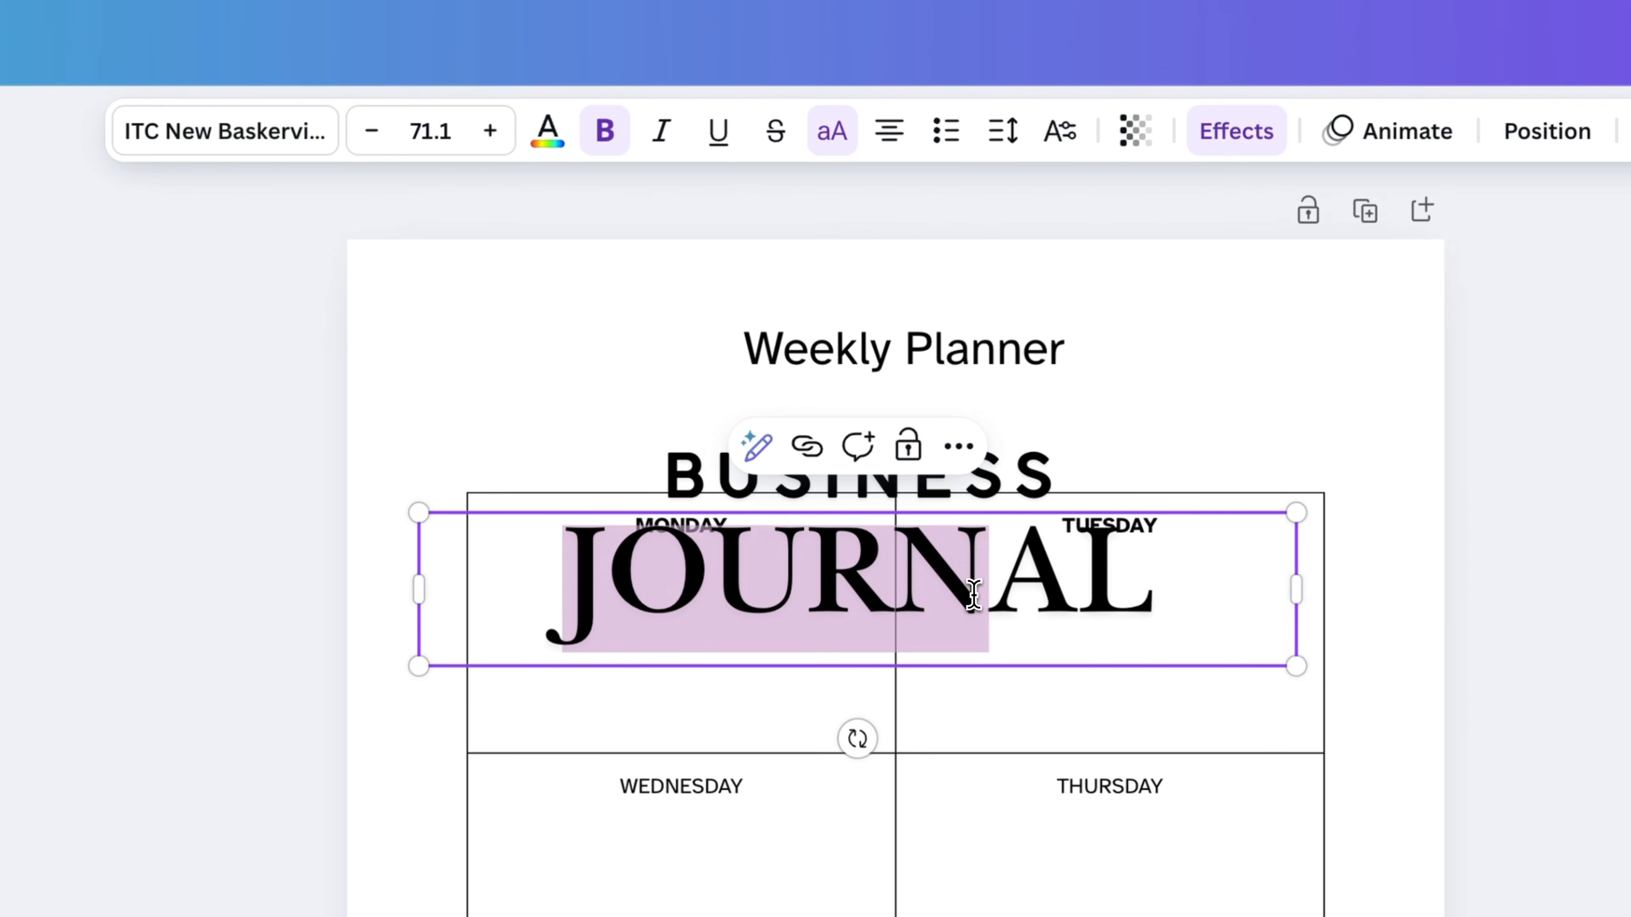
{"action": "type", "text": "WEEKLY PLANNER"}
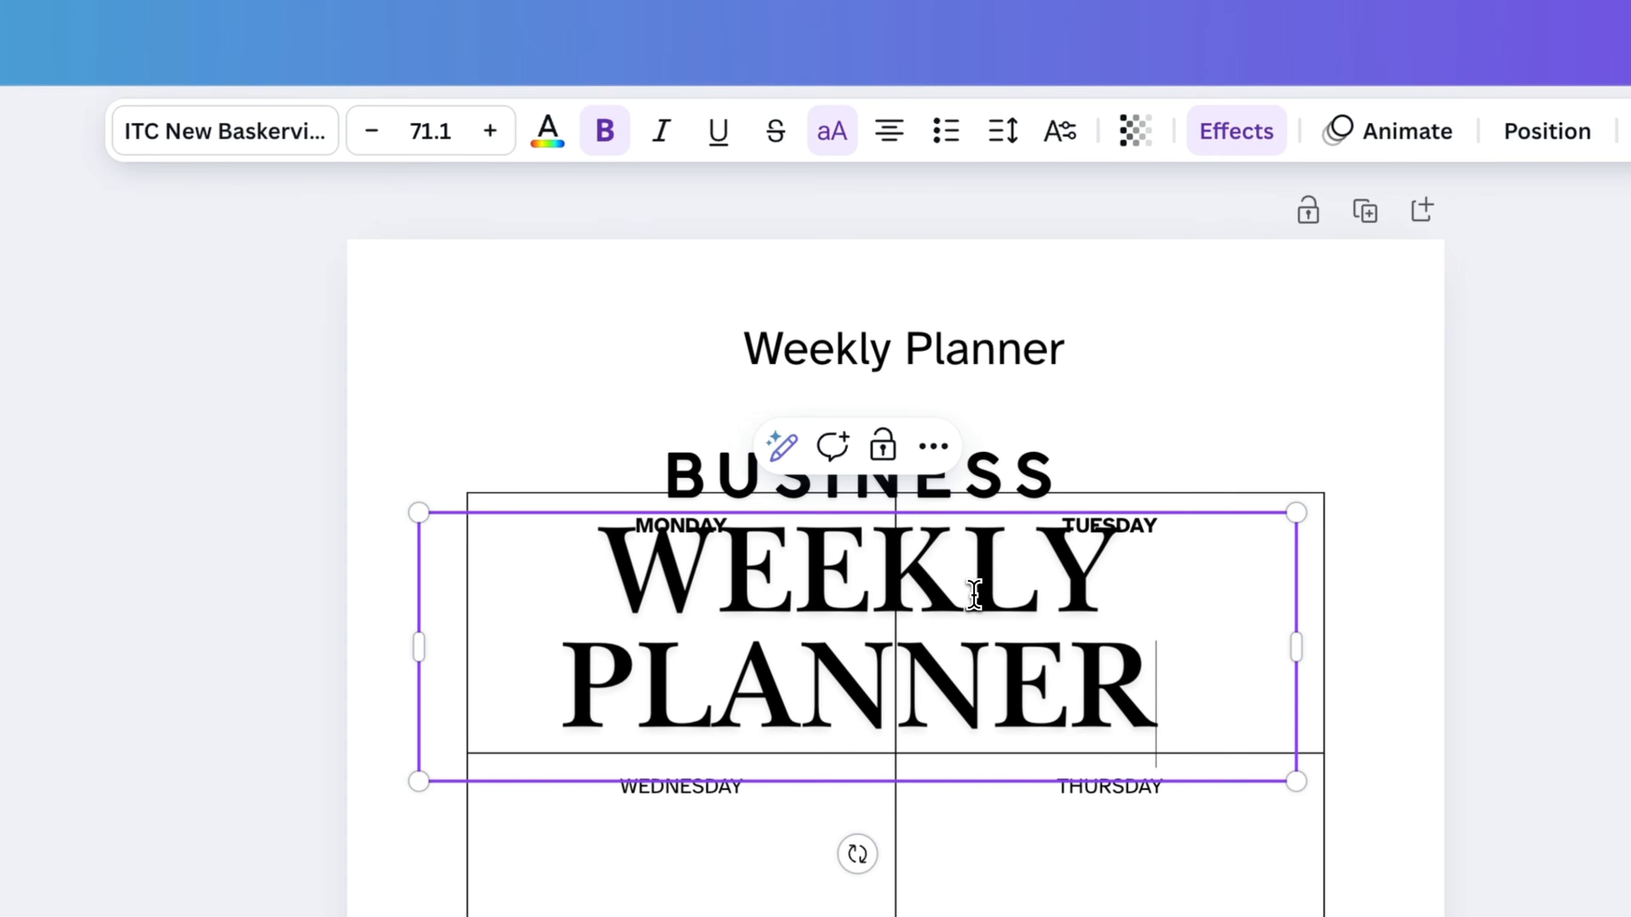
Delete the original plain Weekly Planner title and fit the new WEEKLY PLANNER heading on one line in its place.
{"action": "left_click", "coordinate": [1044, 360]}
{"action": "key", "text": "Delete"}
{"action": "left_click", "coordinate": [1194, 619]}
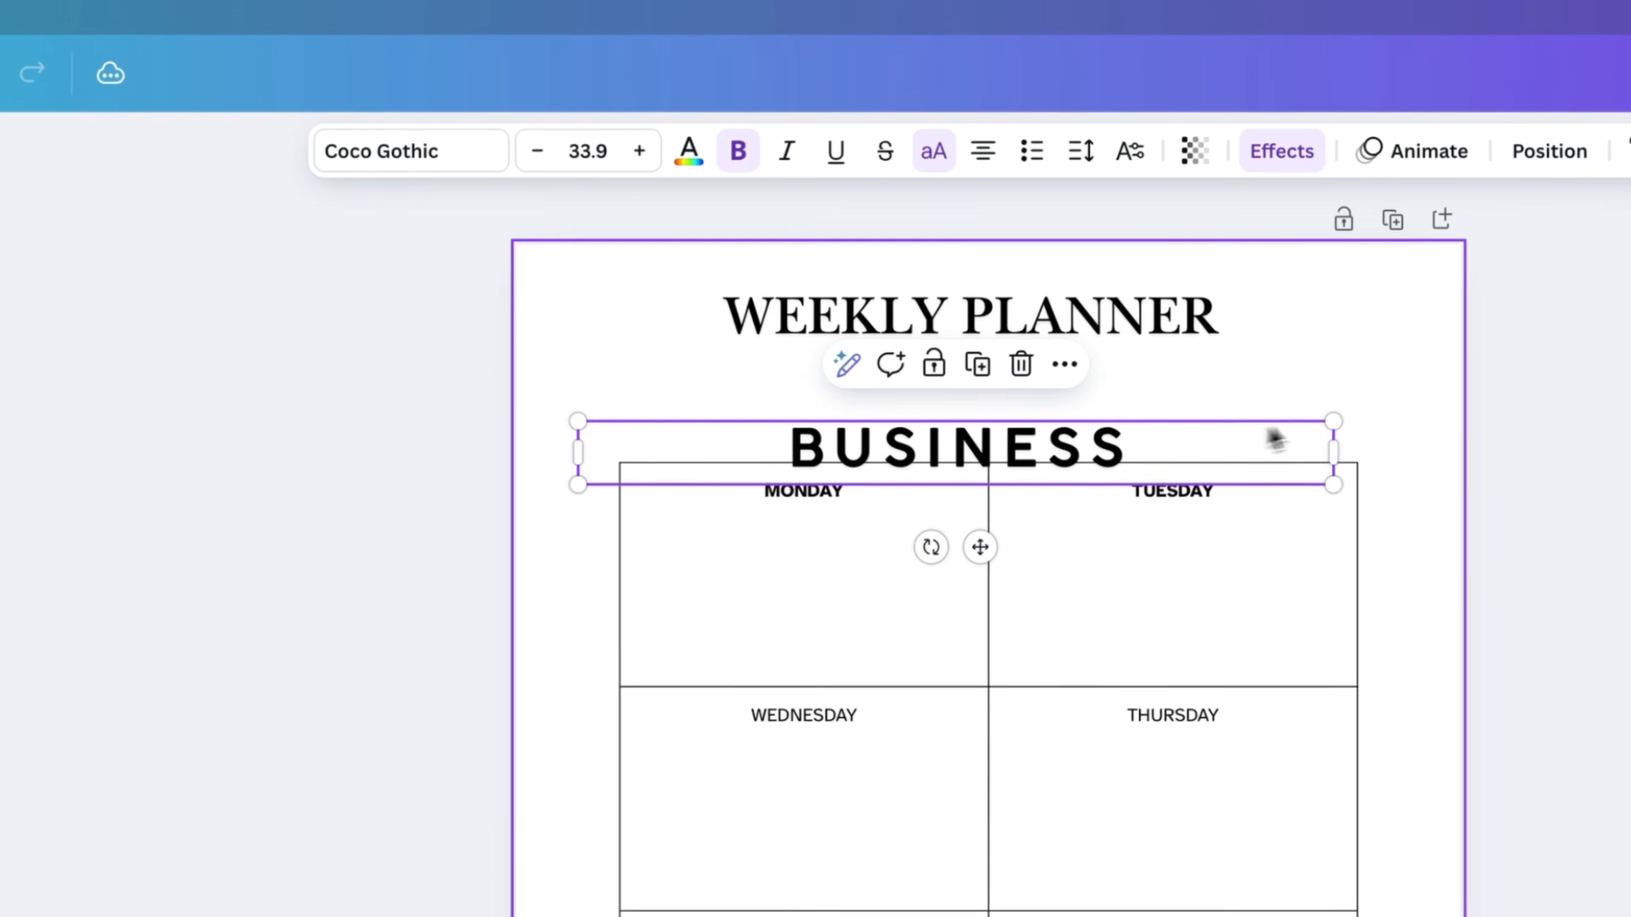
Shrink the BUSINESS text to size 14 above the table and copy its style onto all the table cells.
{"action": "left_click_drag", "start_coordinate": [1331, 426], "coordinate": [896, 416]}
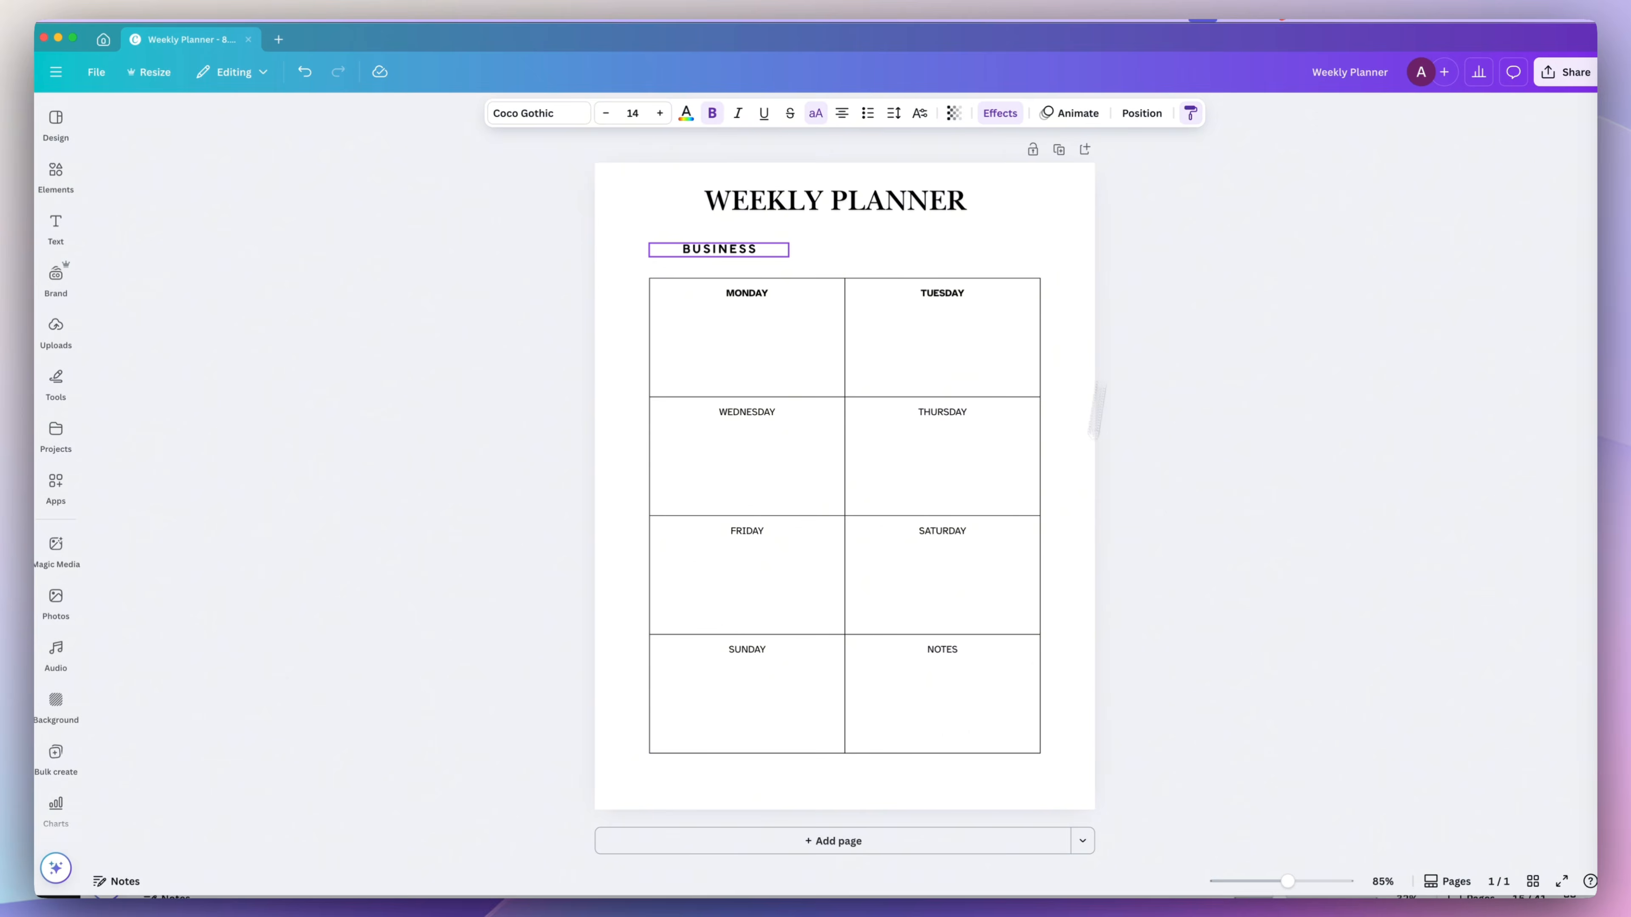
{"action": "left_click", "coordinate": [1188, 190]}
{"action": "left_click_drag", "start_coordinate": [1110, 743], "coordinate": [602, 295]}
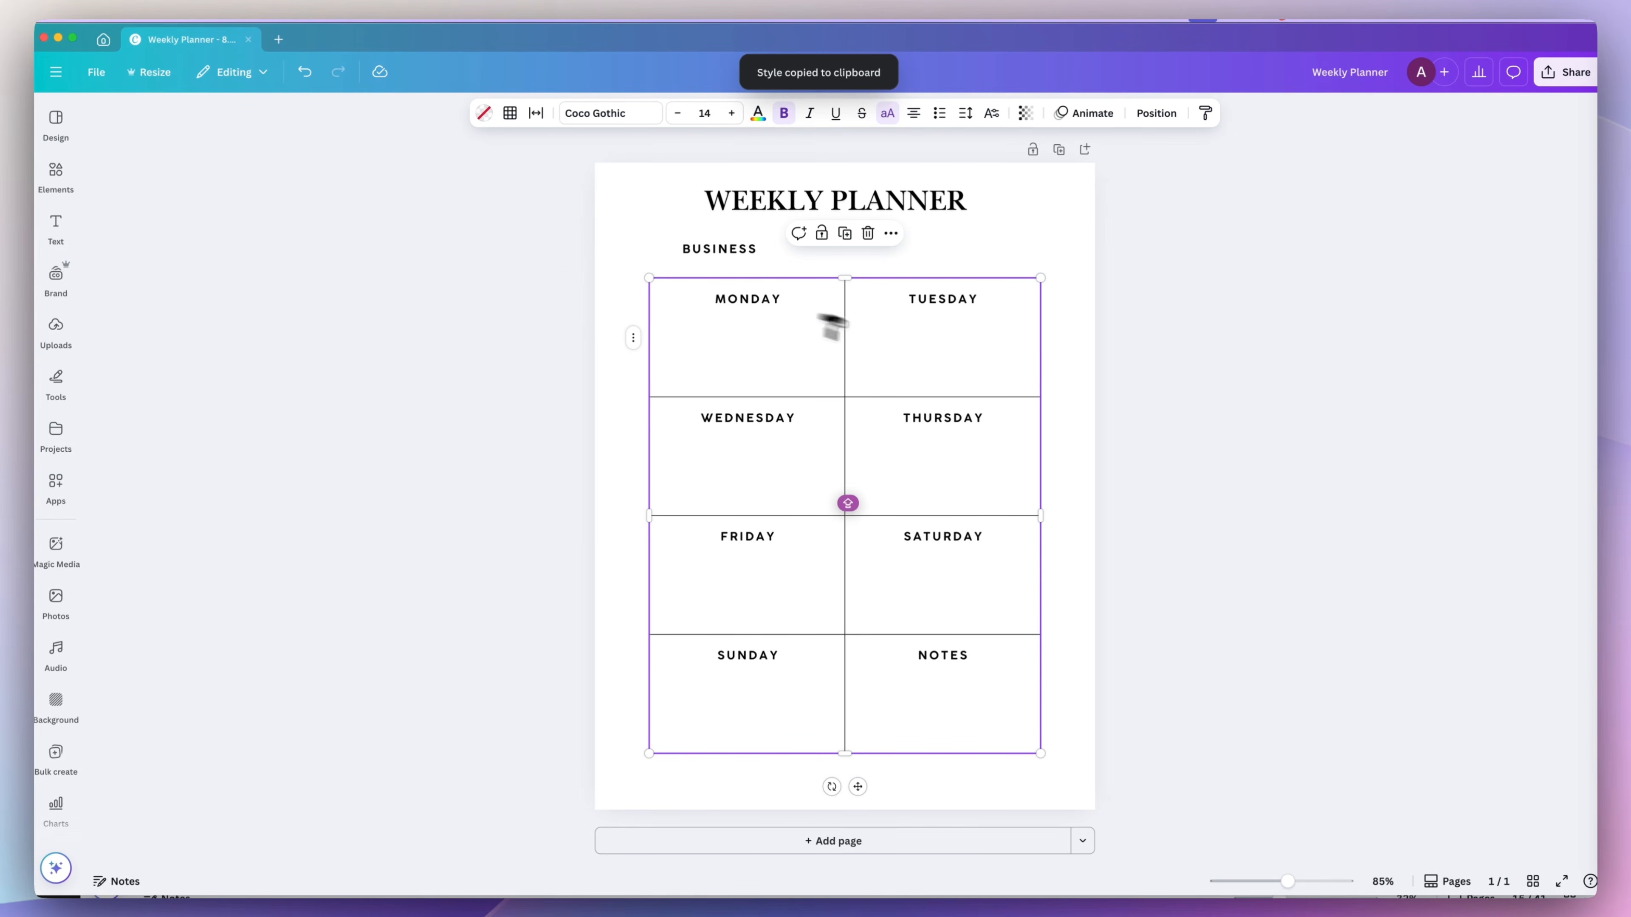
Shift the table and the BUSINESS text slightly down, away from the heading.
{"action": "left_click", "coordinate": [1183, 716]}
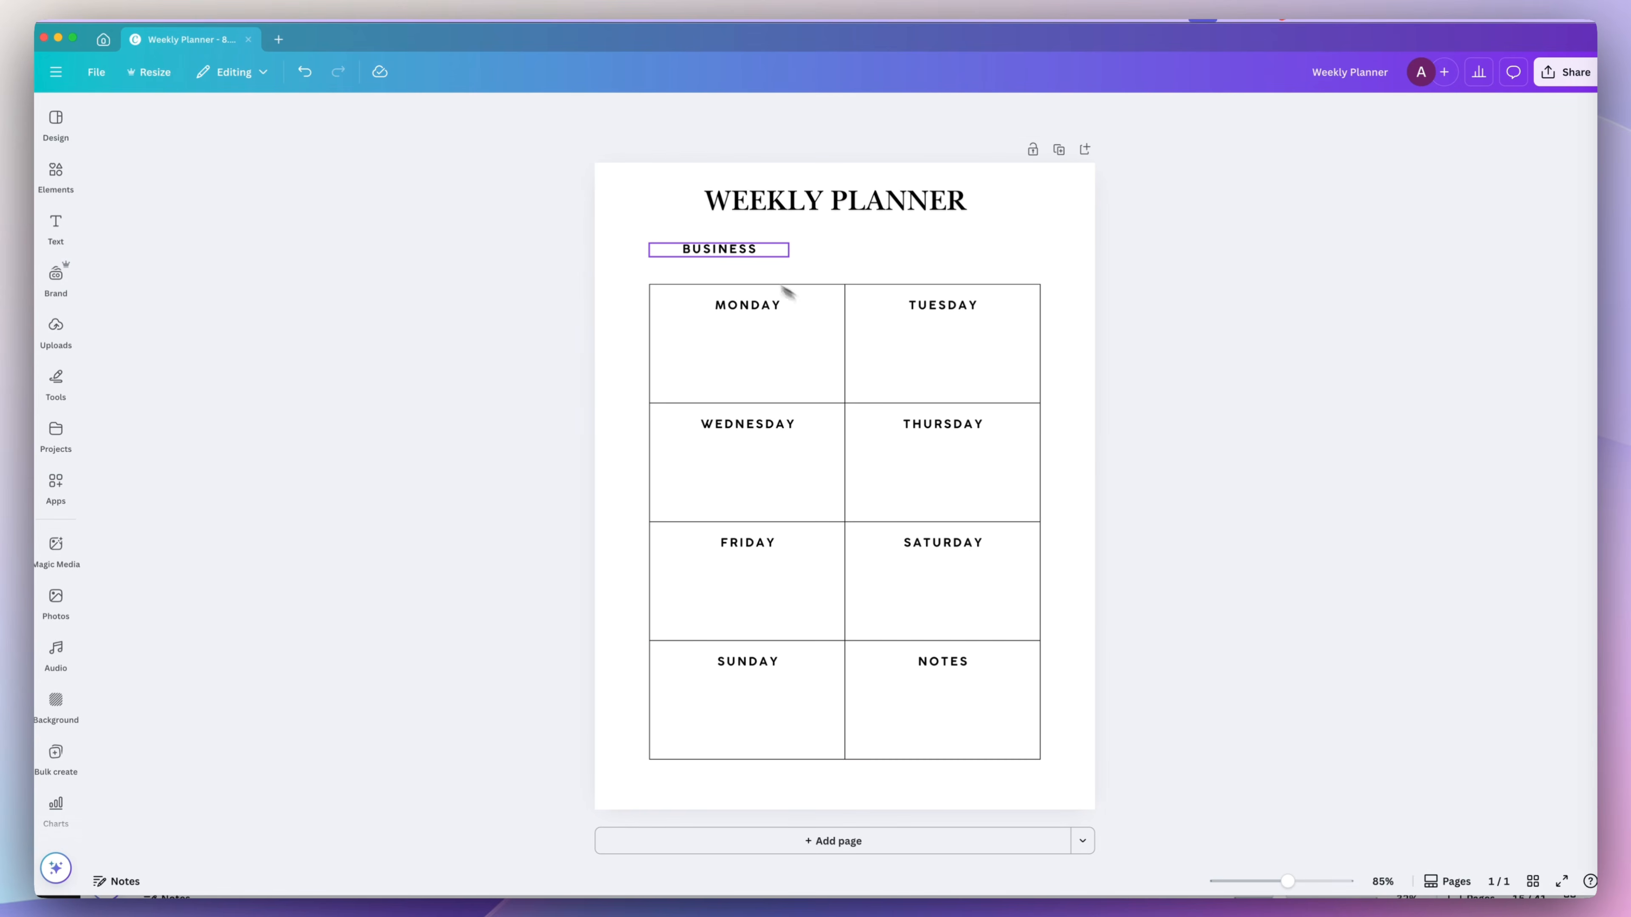
{"action": "left_click_drag", "start_coordinate": [711, 249], "coordinate": [711, 259]}
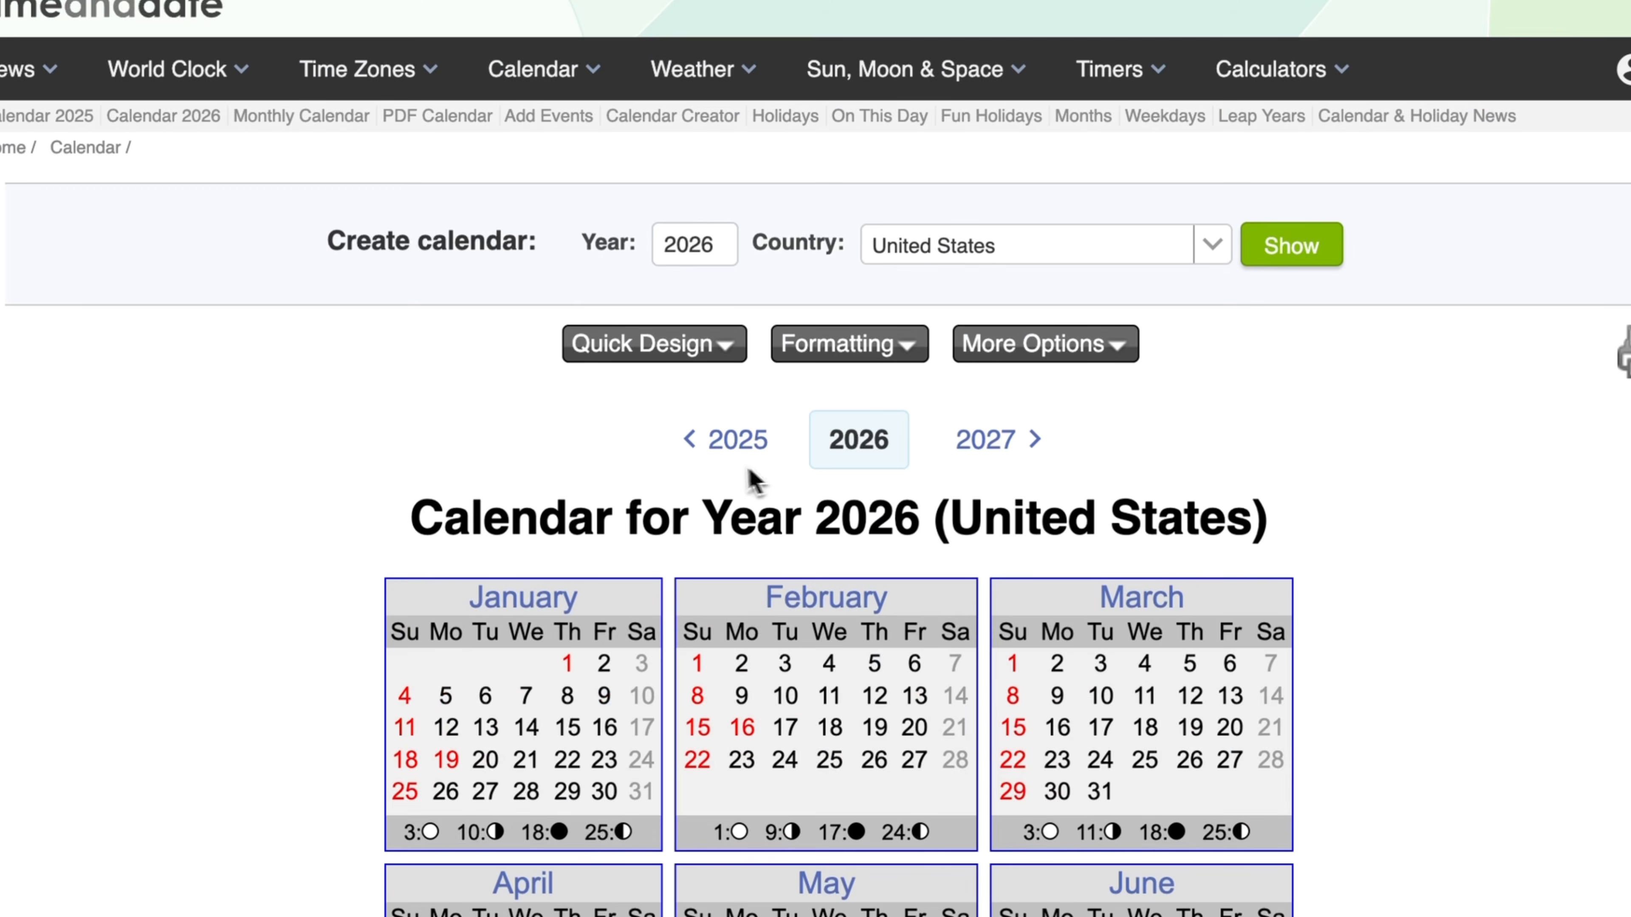
Switch the timeanddate calendar to 2025 and look up the Monday that starts the last week of December.
{"action": "left_click", "coordinate": [739, 452]}
{"action": "scroll", "coordinate": [794, 535], "scroll_direction": "down", "scroll_amount": 10}
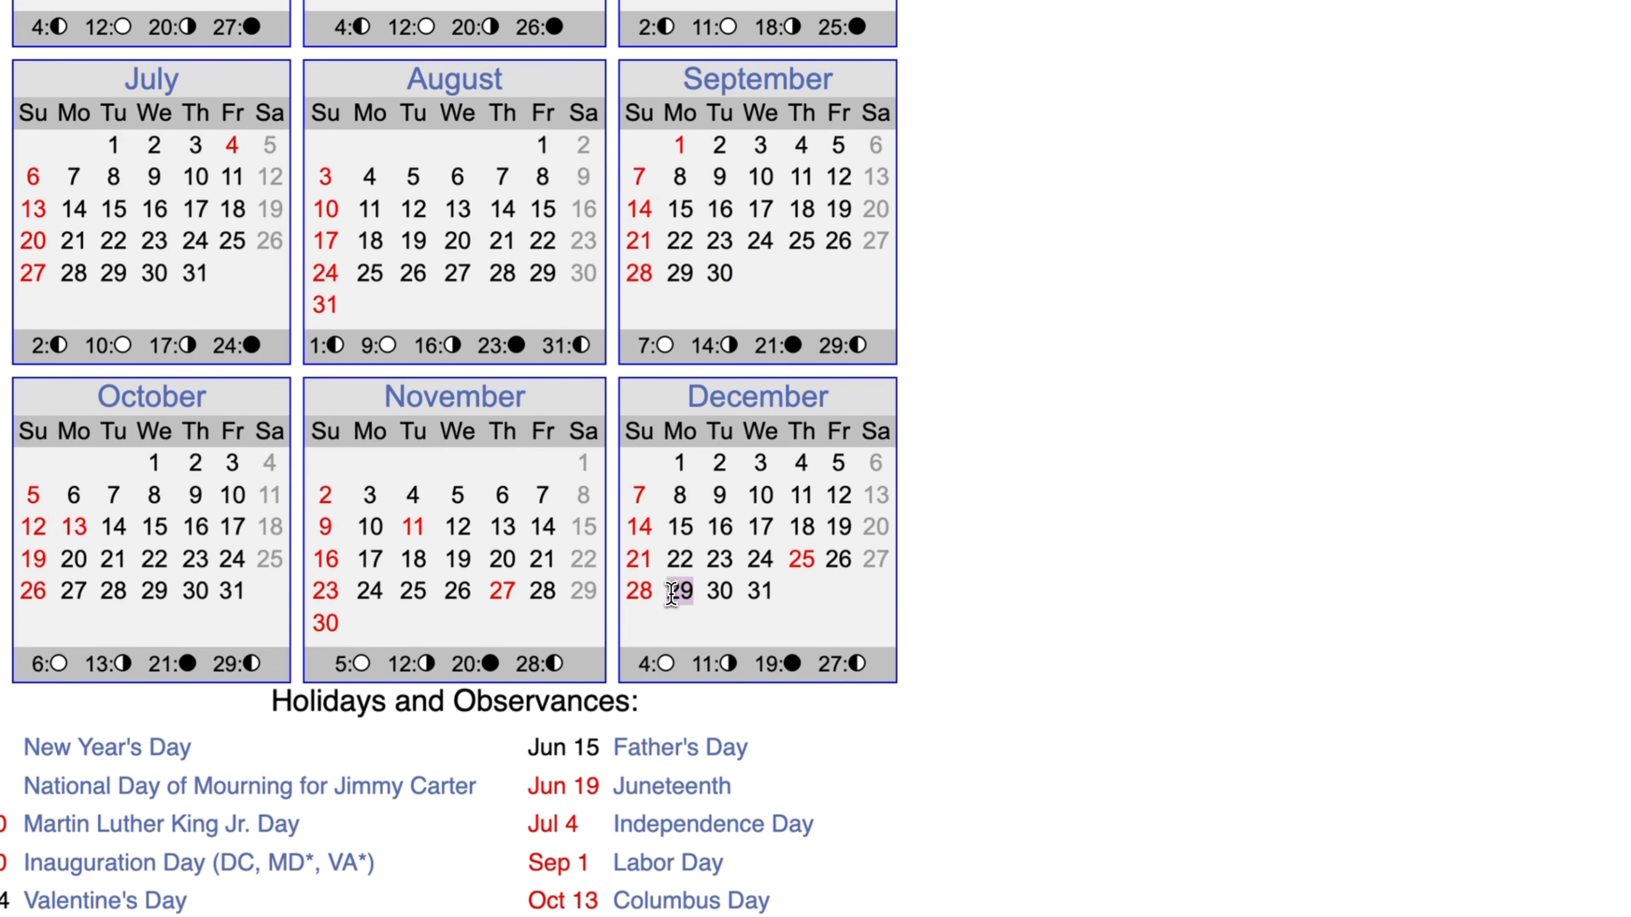
{"action": "scroll", "coordinate": [715, 613], "scroll_direction": "up", "scroll_amount": 10}
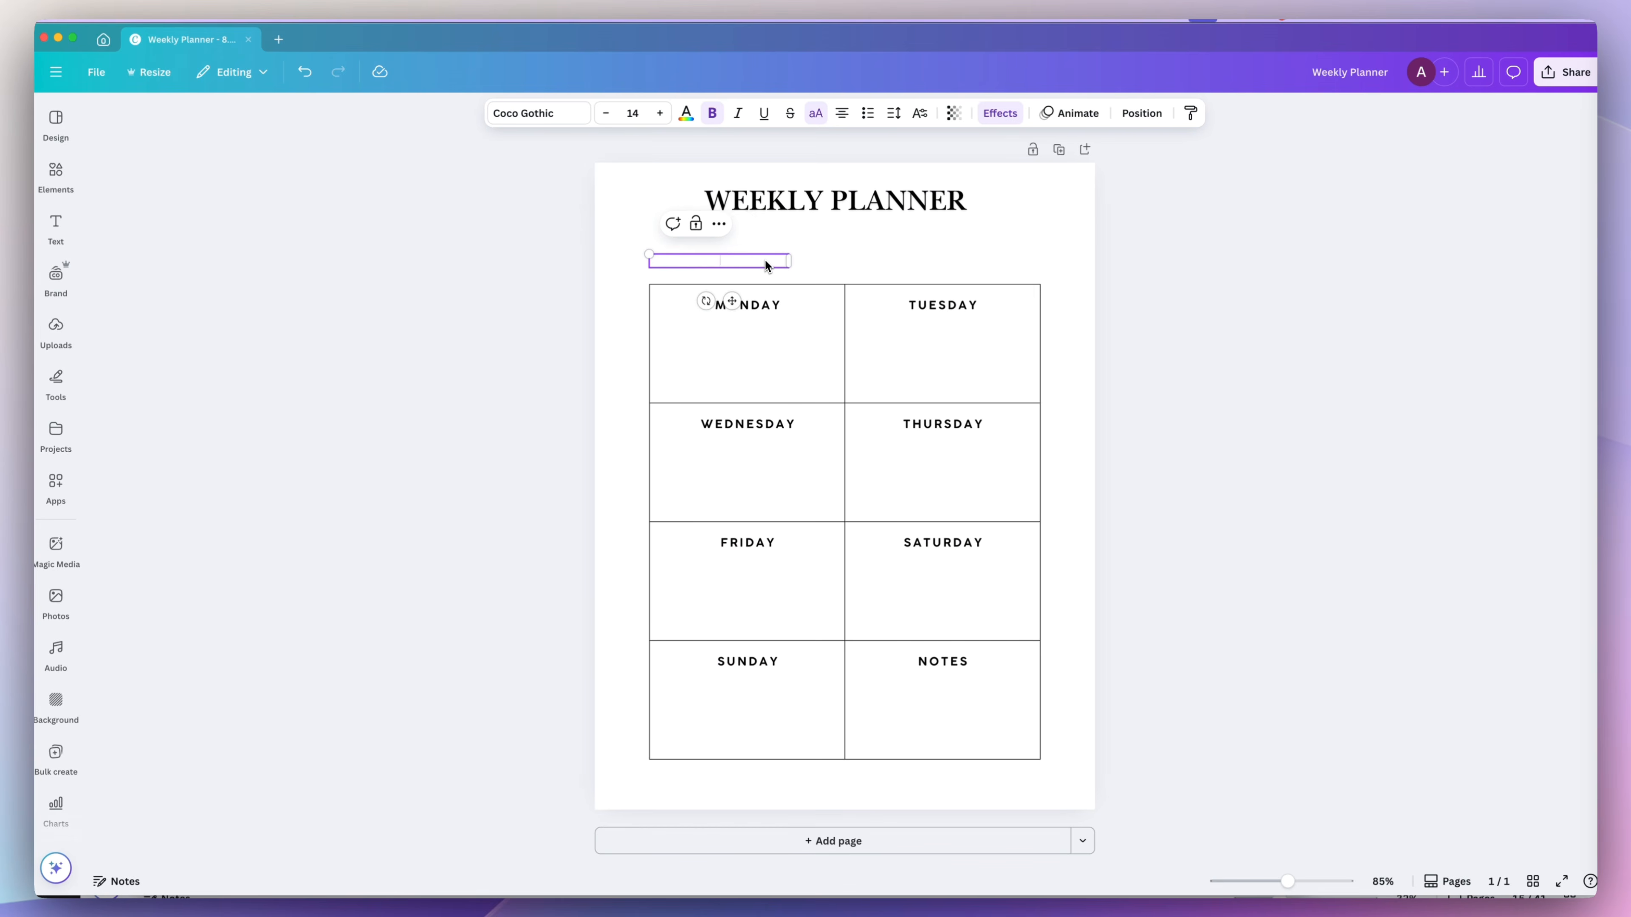
Replace BUSINESS with the date range DEC 29 - JAN 4 and widen its text box.
{"action": "type", "text": "DEC 29 - JAN"}
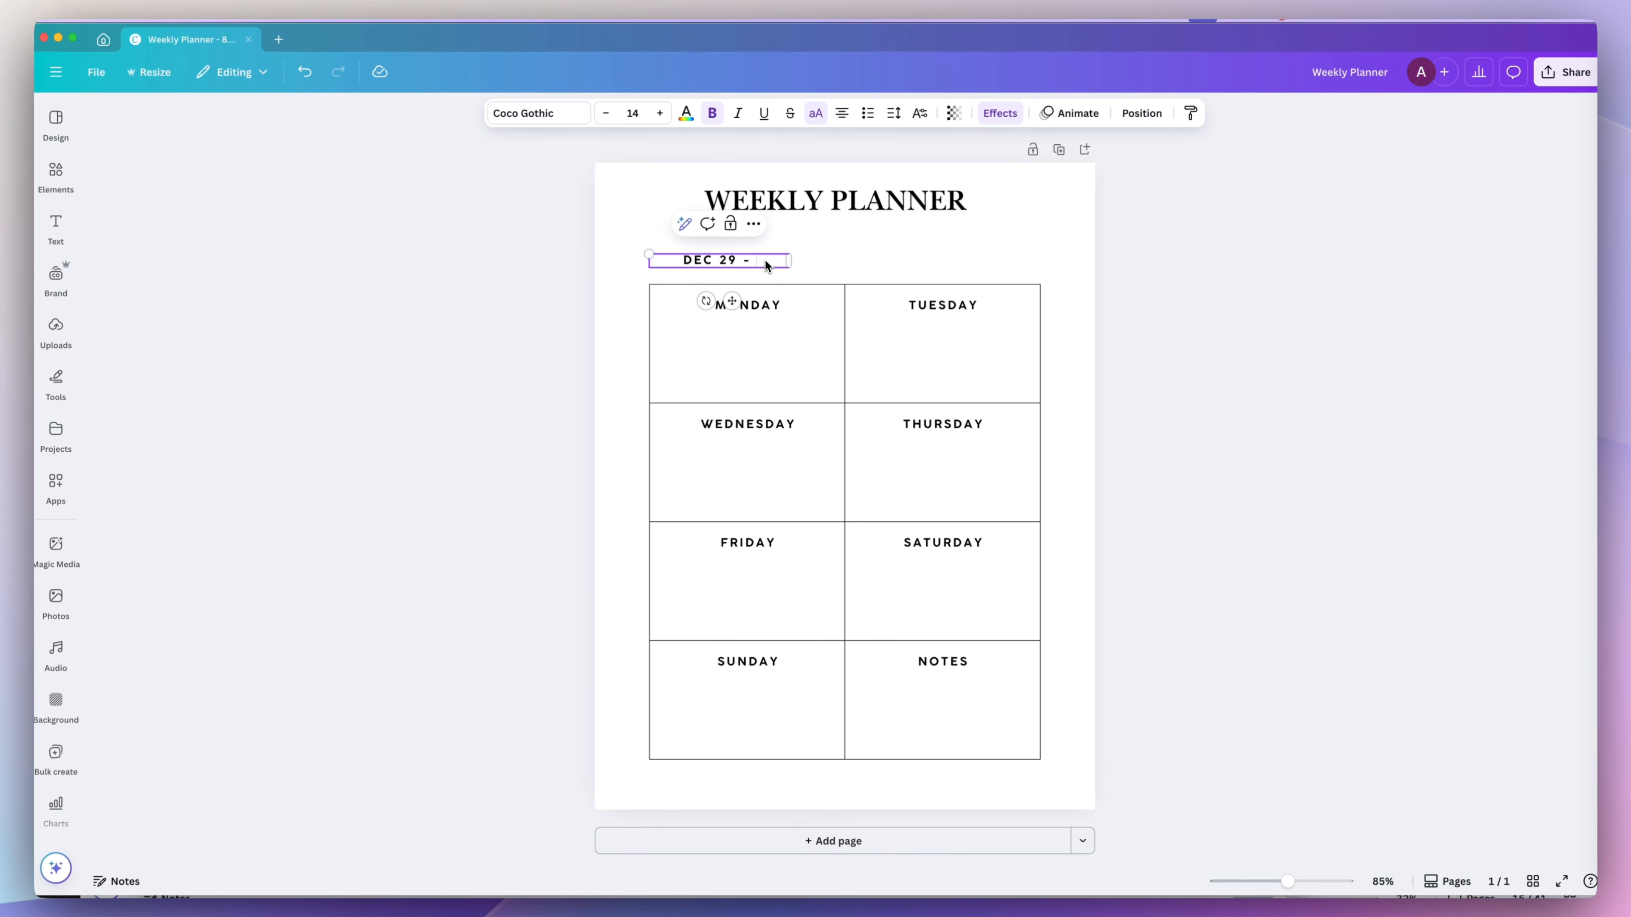
{"action": "type", "text": " 4"}
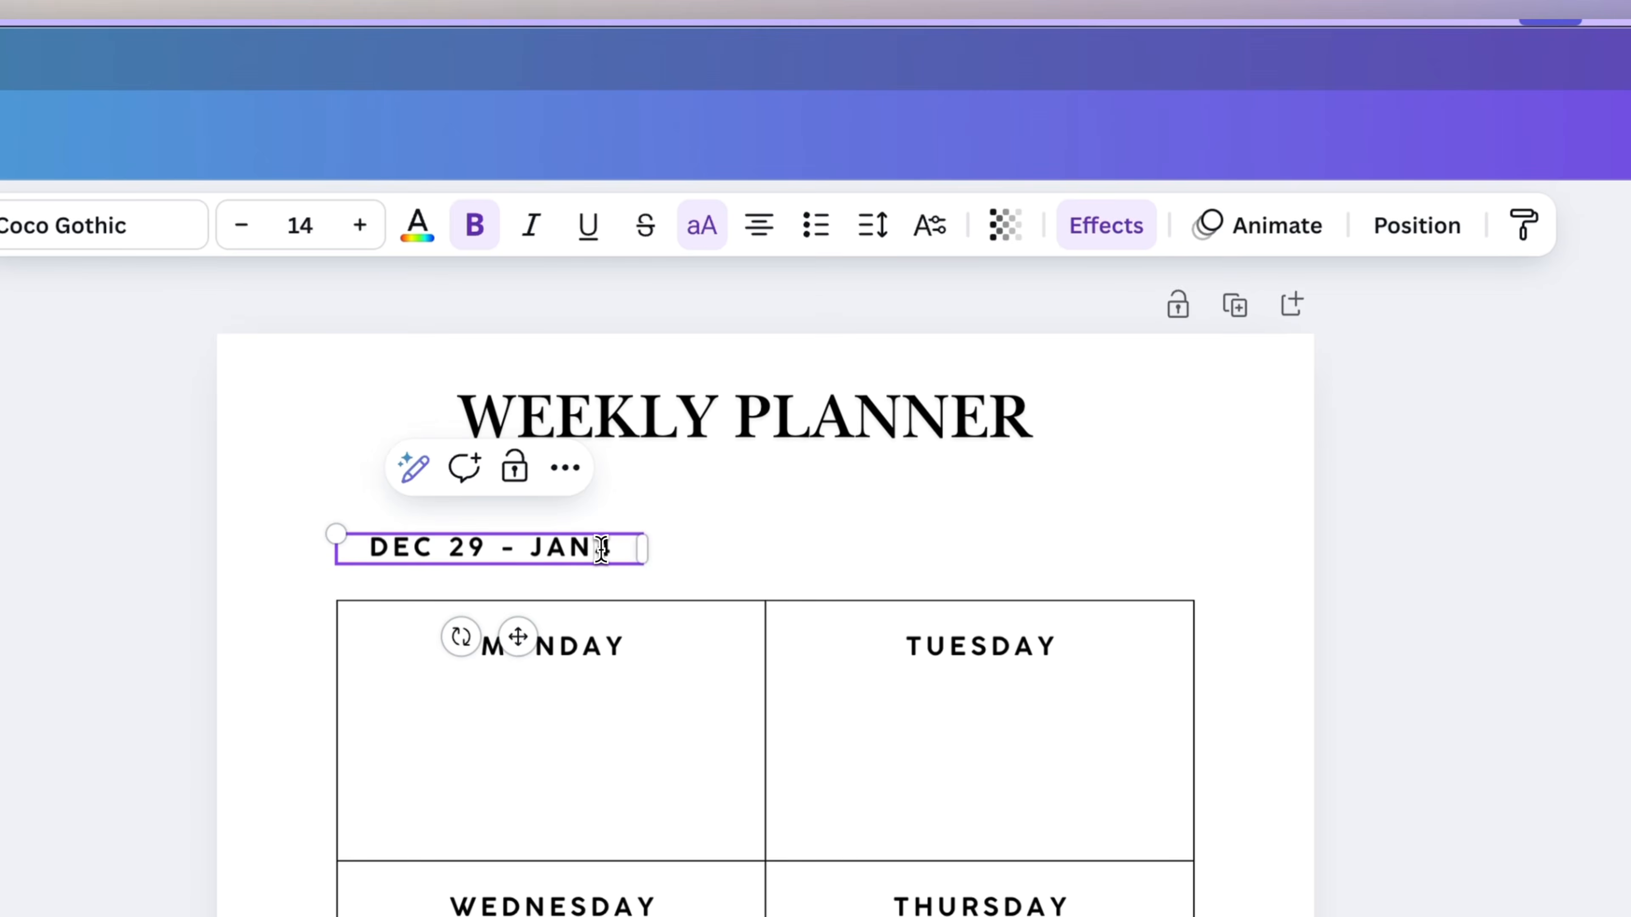
{"action": "left_click_drag", "start_coordinate": [789, 259], "coordinate": [957, 263]}
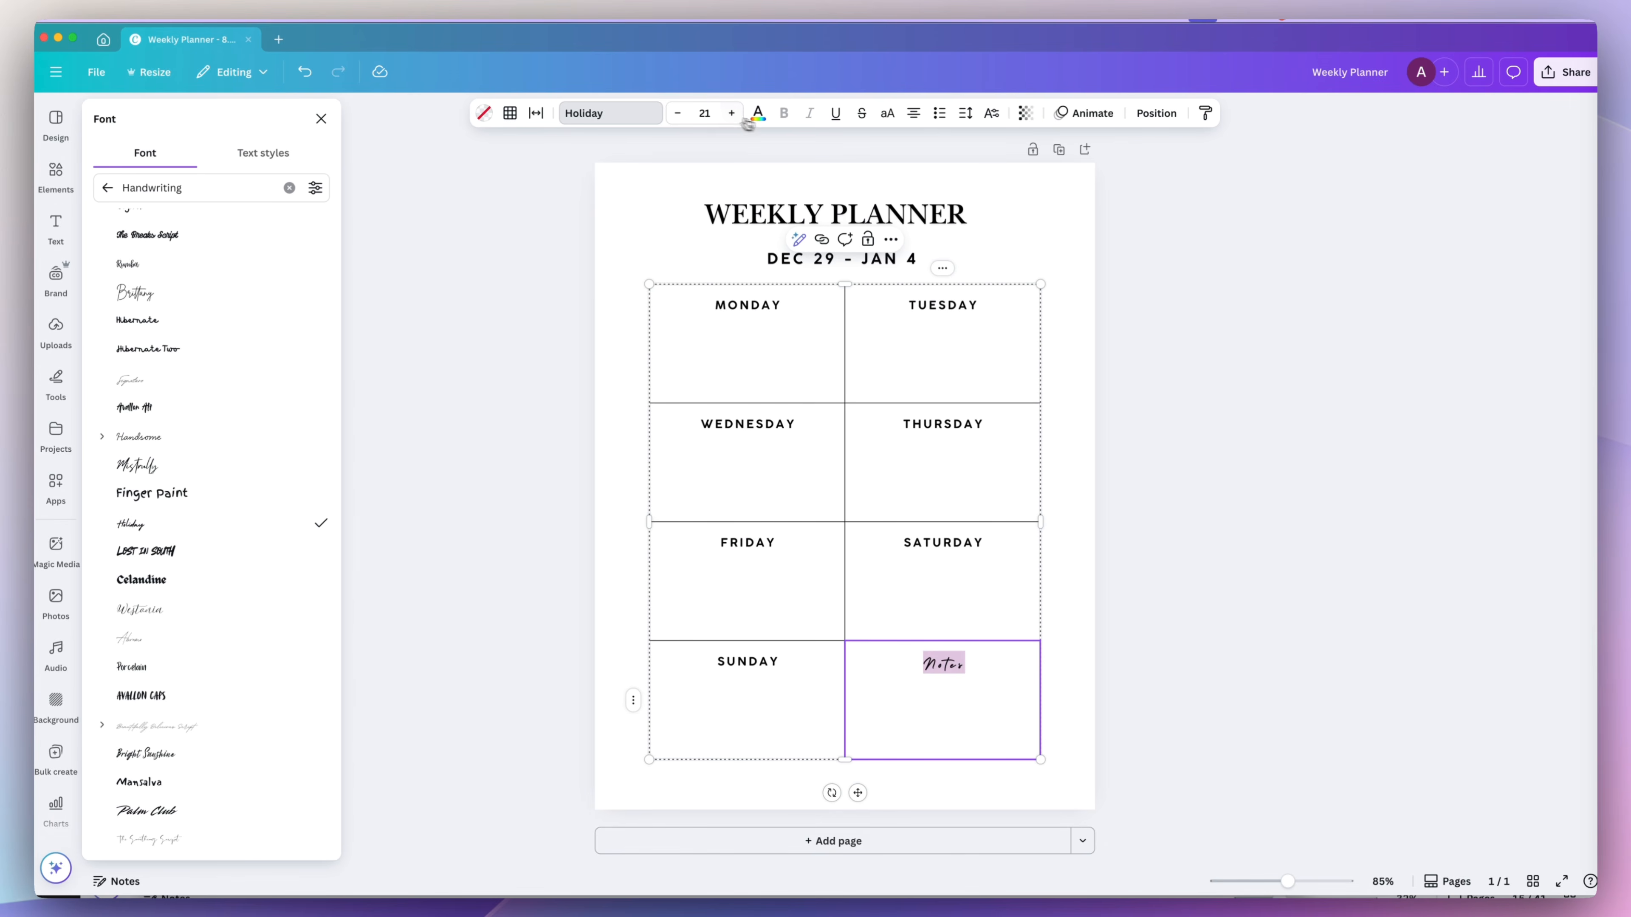
Set the Notes label to size 29 with tighter letter spacing and fill its cell with light grey #F6F6F6.
{"action": "left_click", "coordinate": [963, 114]}
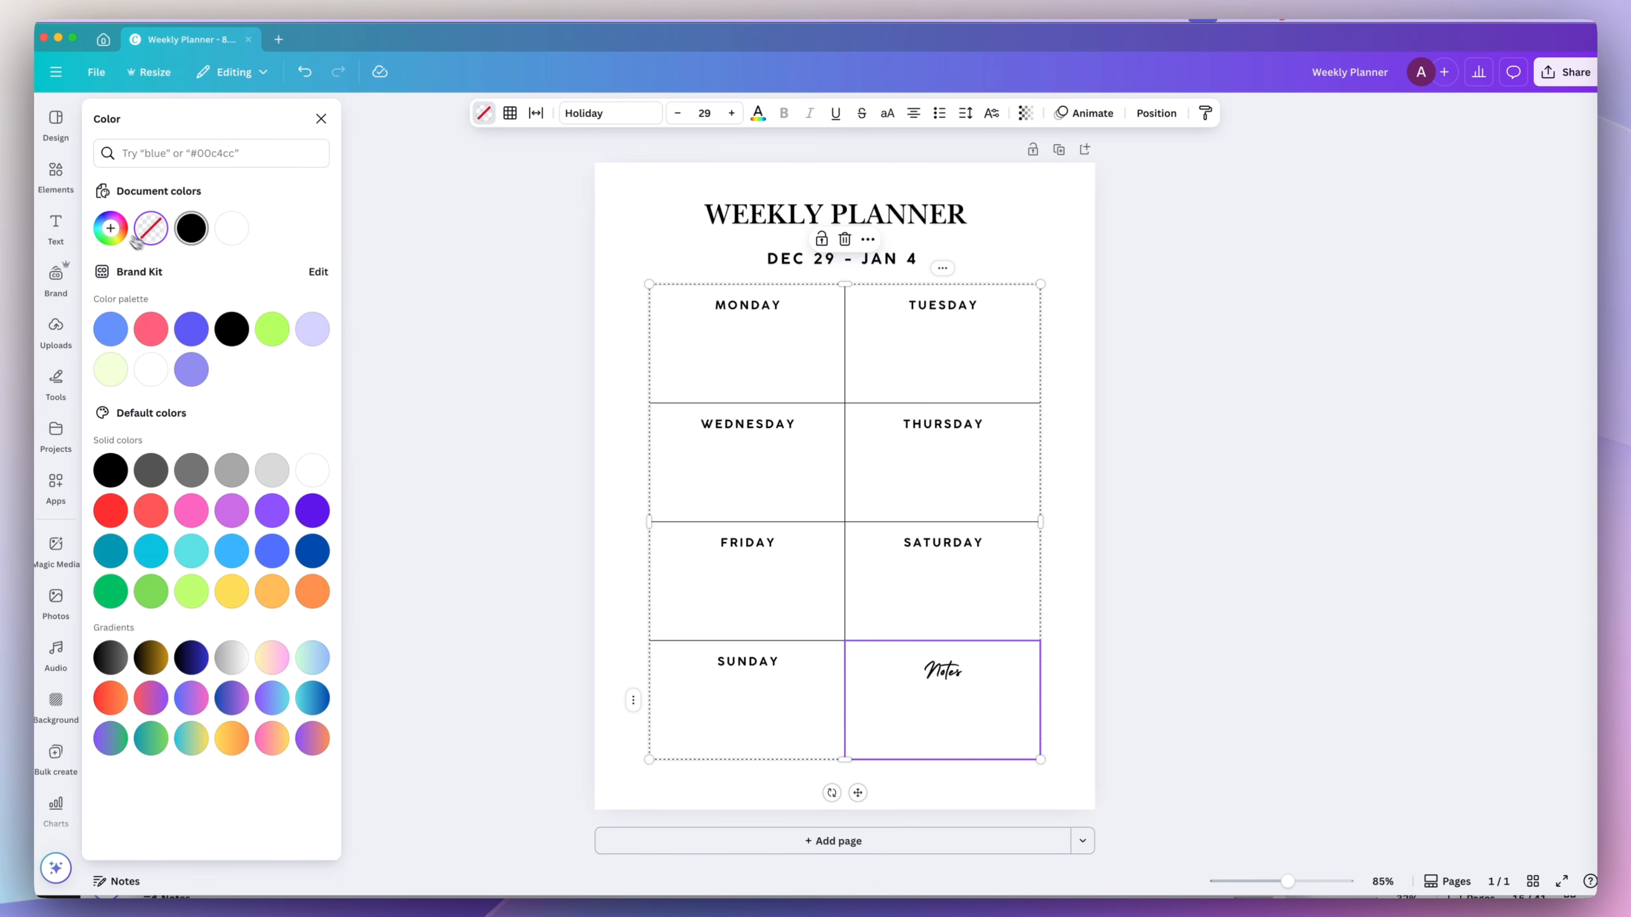
{"action": "left_click", "coordinate": [114, 238]}
{"action": "left_click_drag", "start_coordinate": [119, 299], "coordinate": [107, 301]}
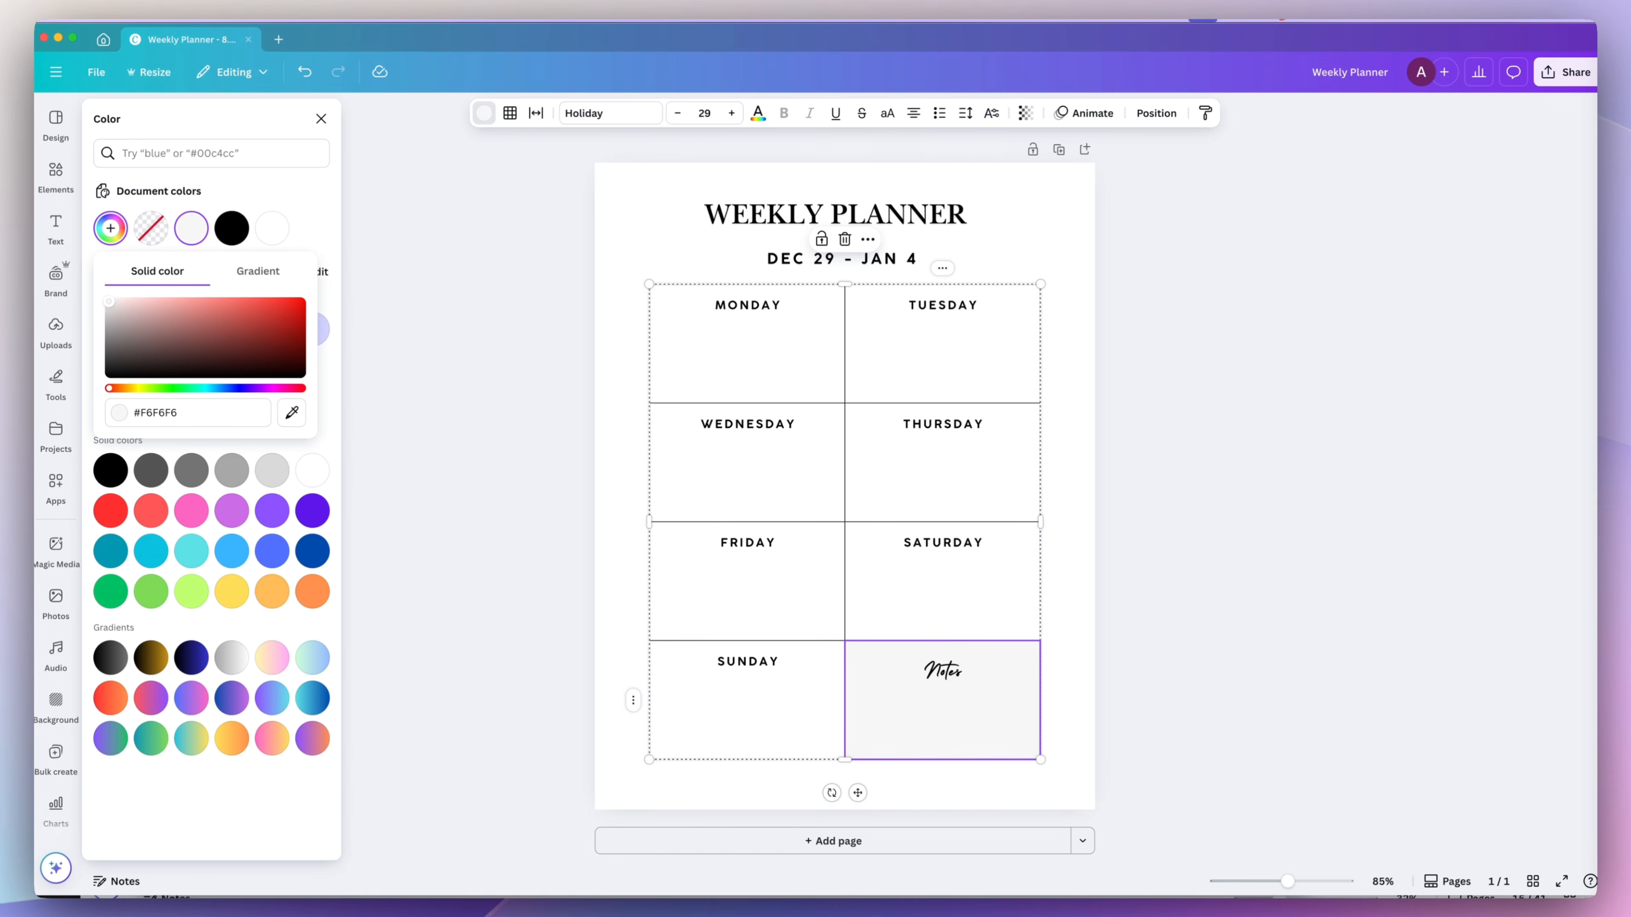
Compare the Notes cell with and without its grey fill, keeping the fill applied.
{"action": "left_click", "coordinate": [463, 342]}
{"action": "key", "text": "super+z"}
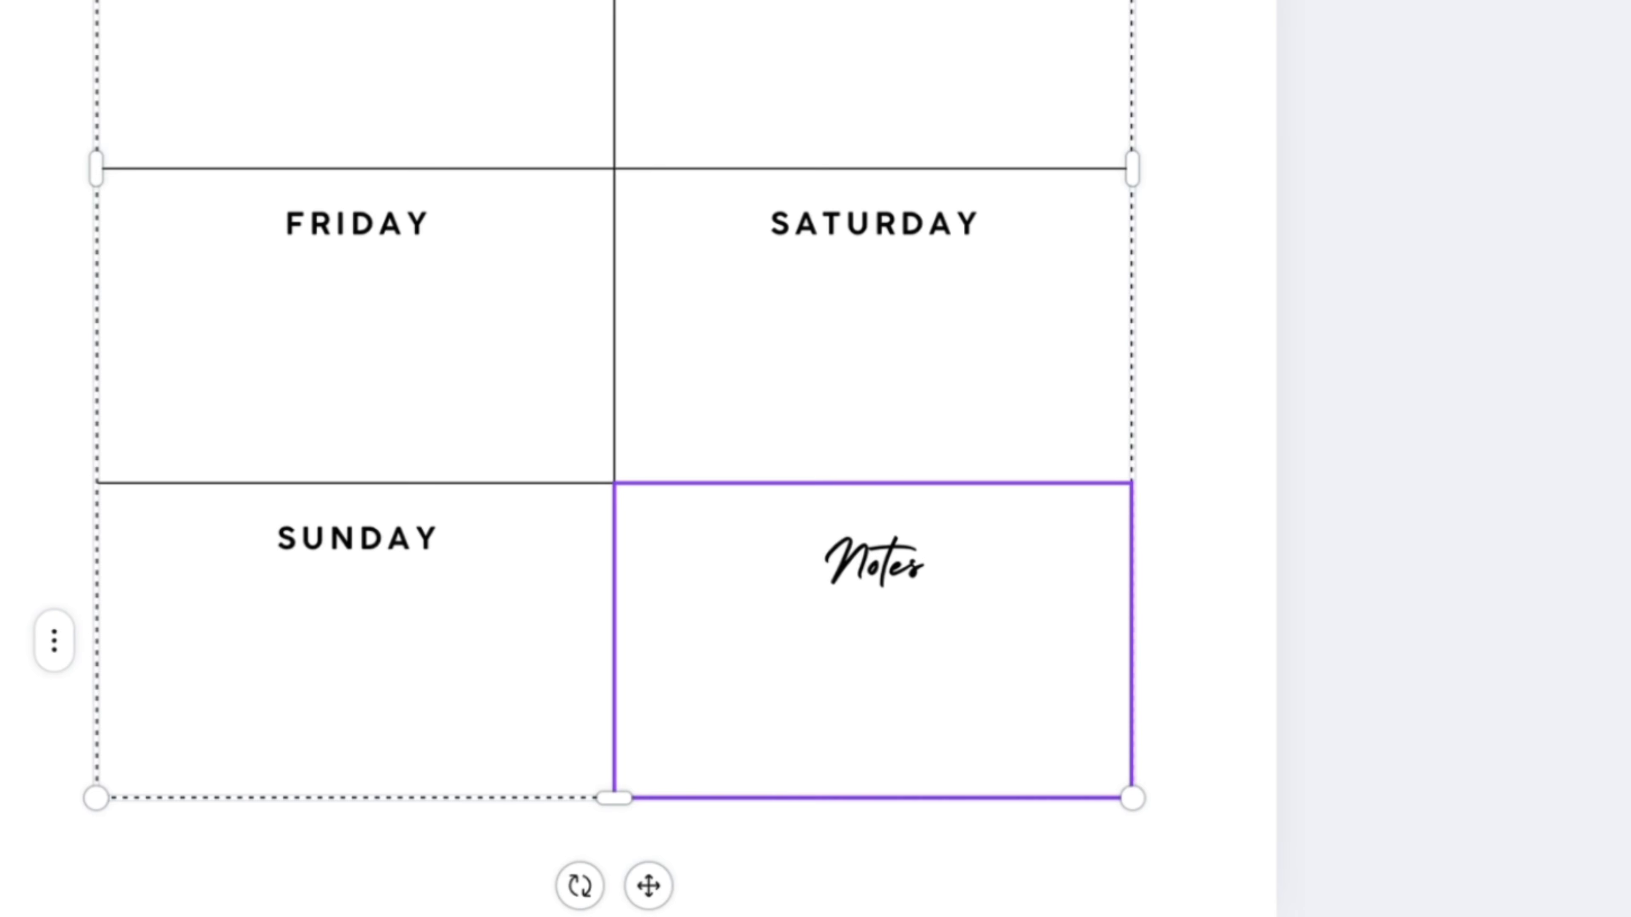
{"action": "key", "text": "super+shift+z"}
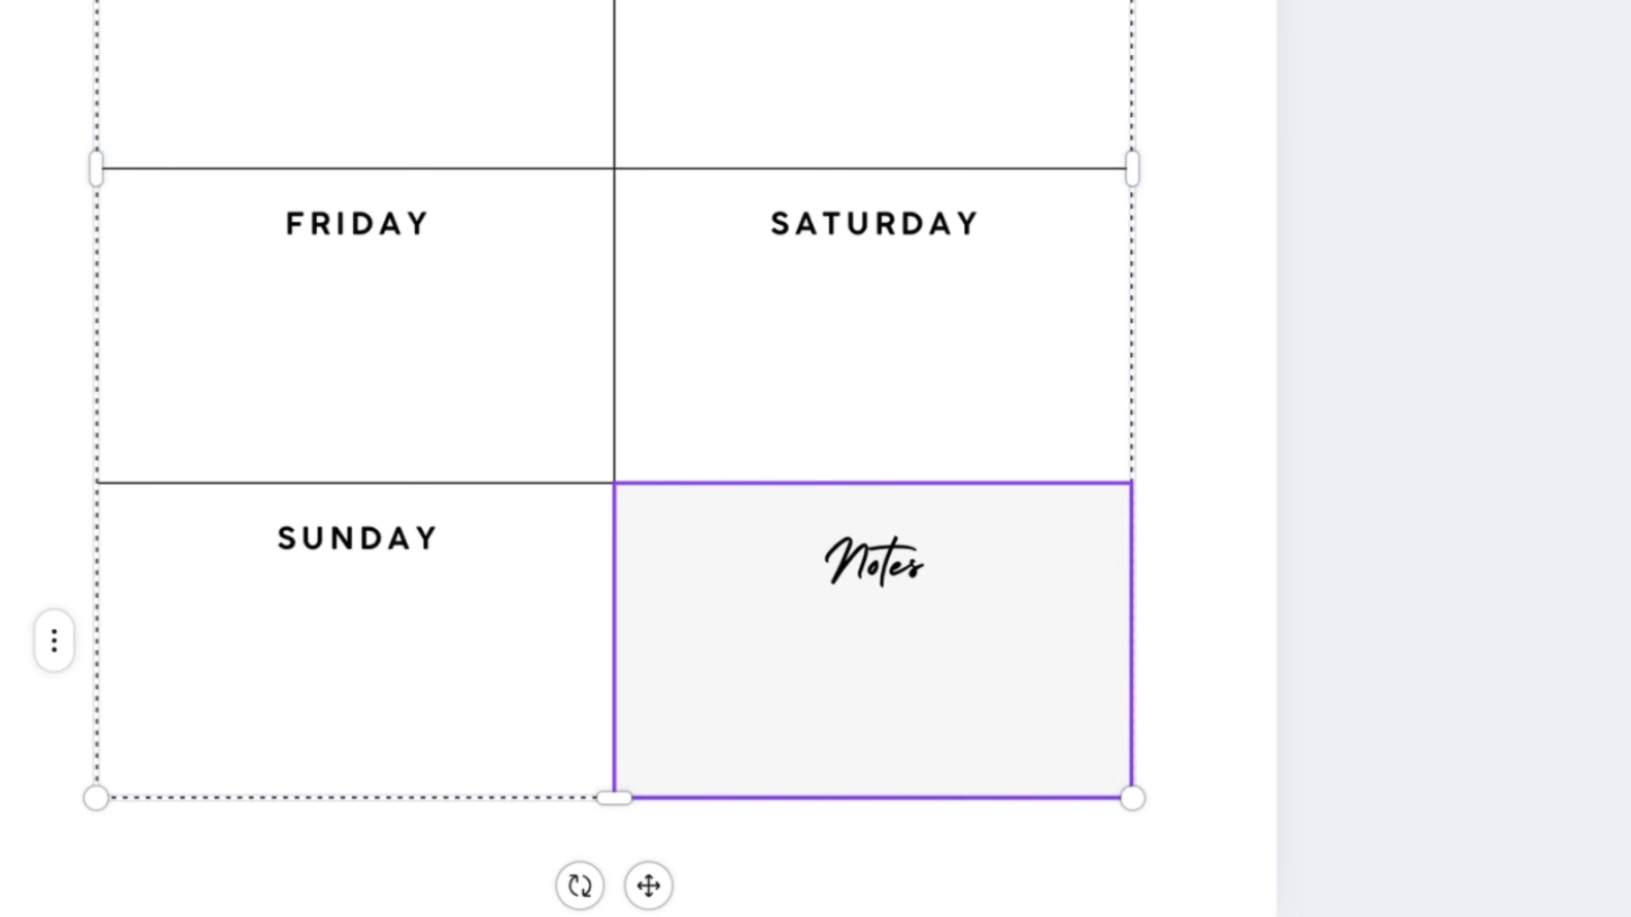
Place the date range beside the two-line WEEKLY PLANNER heading, right-align it, and align the heading with the table's left edge.
{"action": "mouse_move", "coordinate": [847, 219]}
{"action": "left_mouse_down"}
{"action": "mouse_move", "coordinate": [924, 223]}
{"action": "mouse_move", "coordinate": [854, 225]}
{"action": "left_mouse_up"}
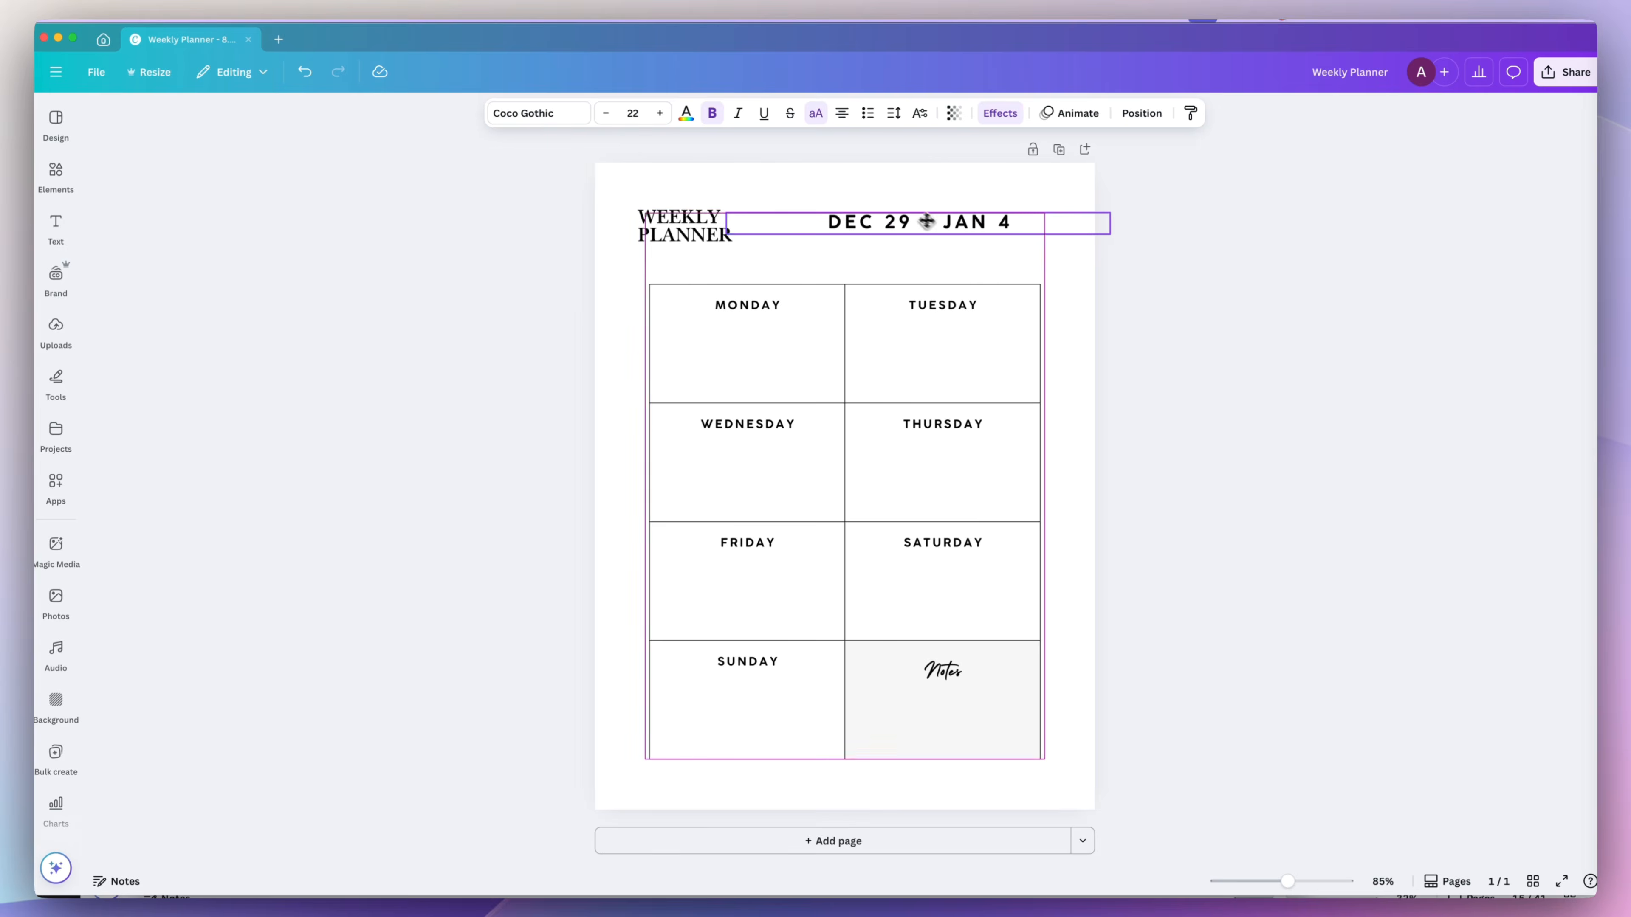
{"action": "left_click", "coordinate": [841, 111]}
{"action": "left_click", "coordinate": [841, 110]}
{"action": "key", "text": "Up"}
{"action": "key", "text": "Up"}
{"action": "key", "text": "Up"}
{"action": "key", "text": "Up"}
{"action": "key", "text": "Up"}
{"action": "left_click", "coordinate": [1226, 332]}
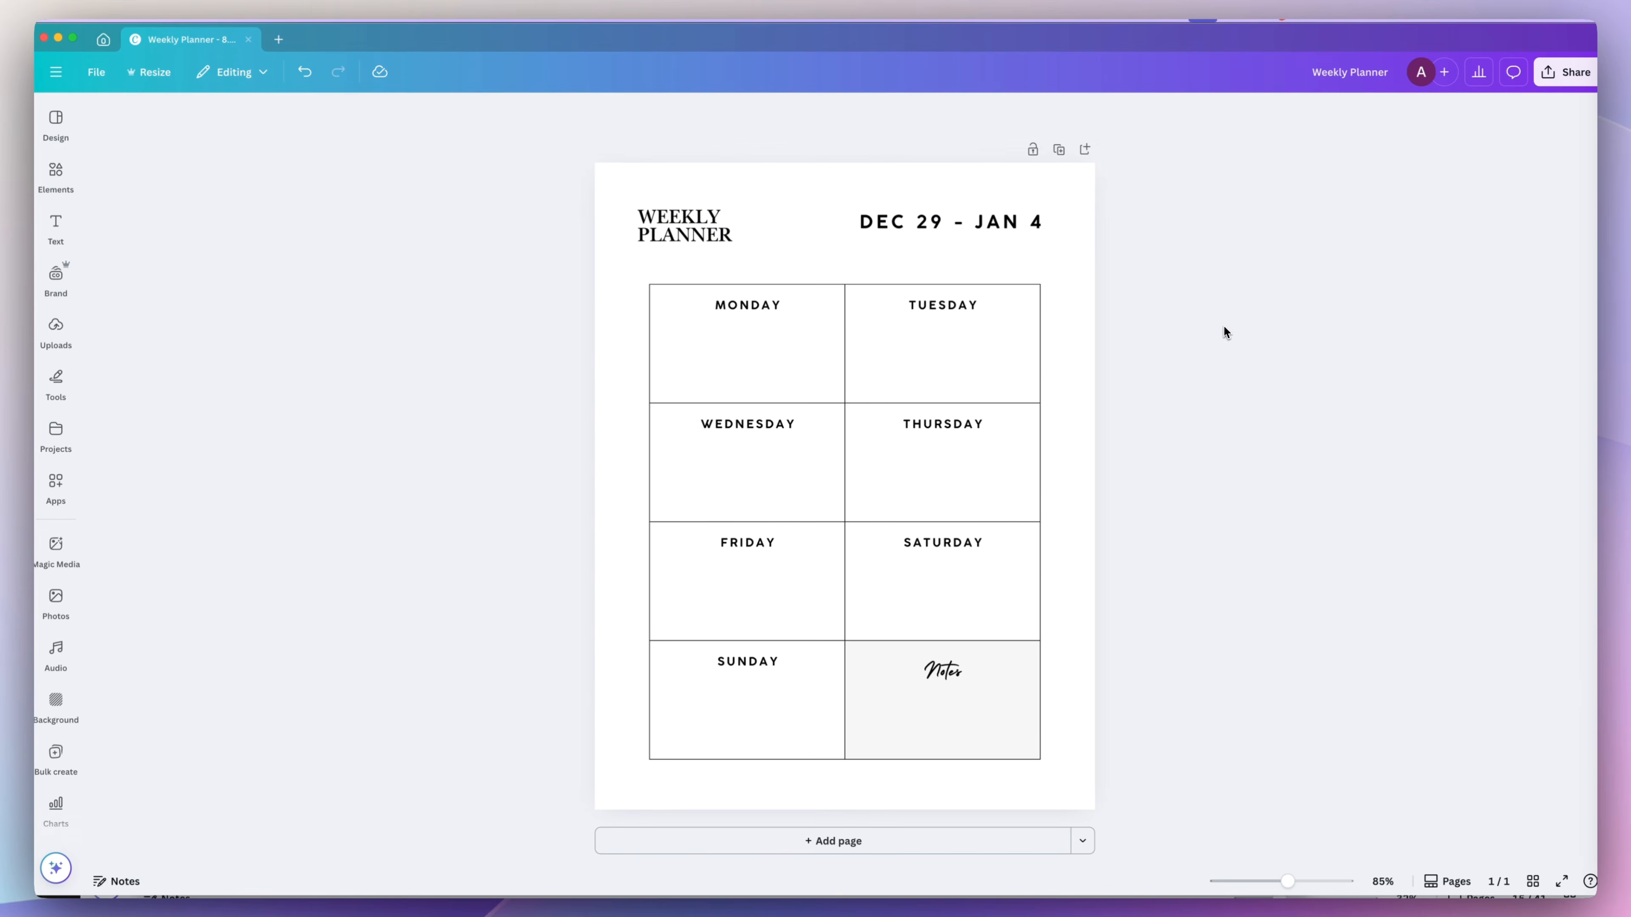
{"action": "left_click_drag", "start_coordinate": [735, 234], "coordinate": [746, 235]}
{"action": "left_click", "coordinate": [1187, 321]}
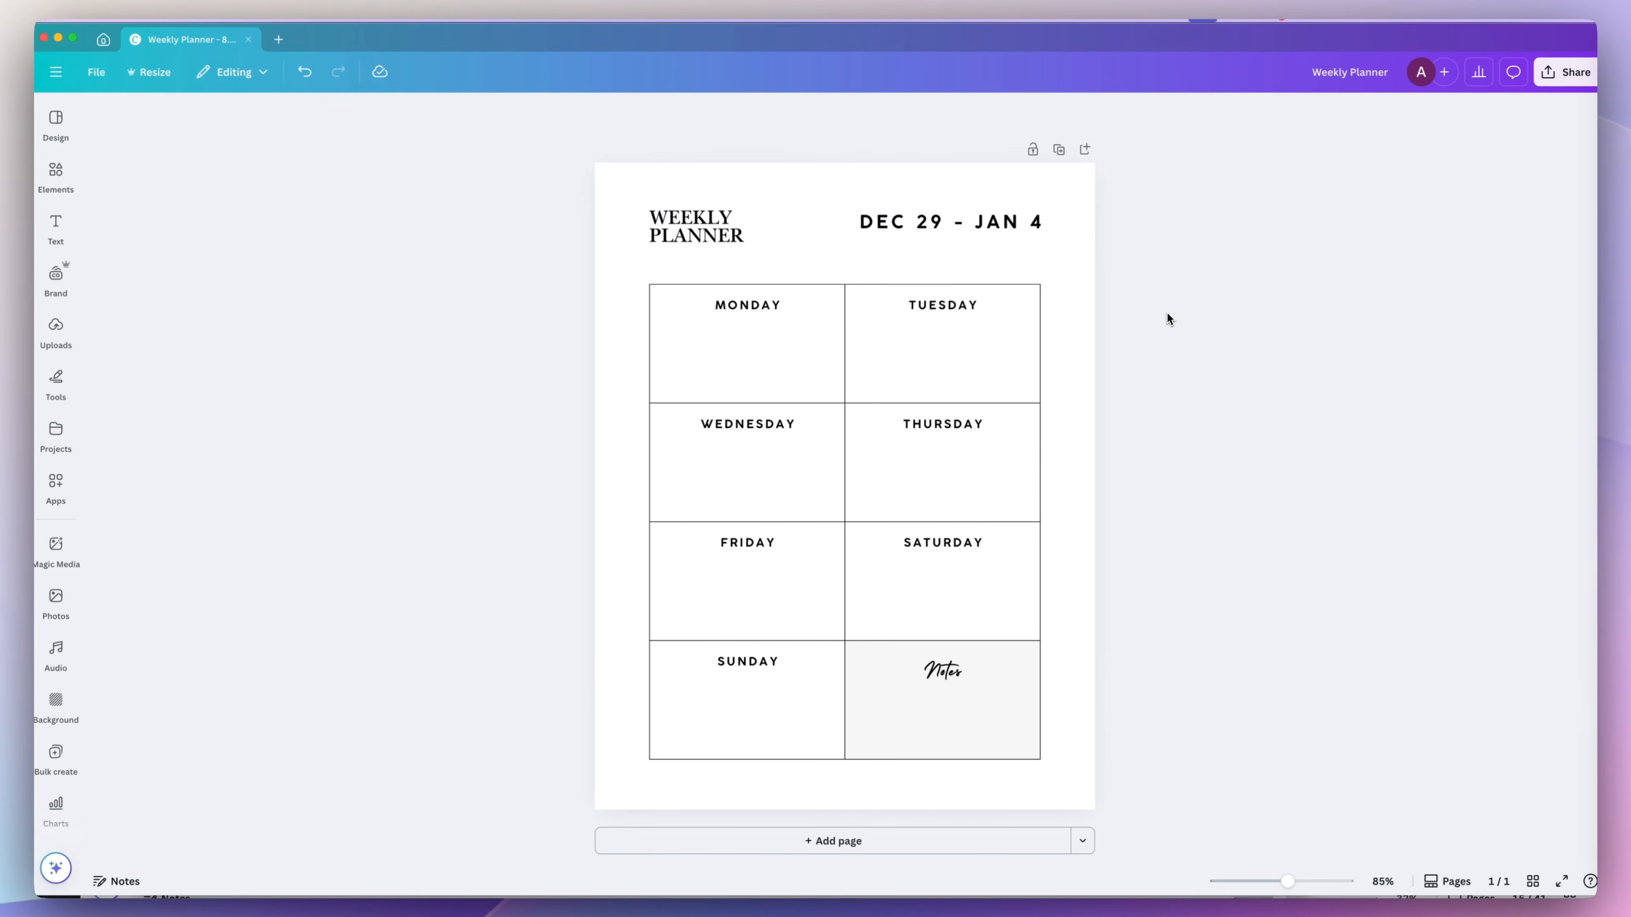
Remove PLANNER from the heading and add Planner as a separate text in the Holiday script font.
{"action": "double_click", "coordinate": [738, 238]}
{"action": "key", "text": "BackSpace"}
{"action": "left_click", "coordinate": [828, 257]}
{"action": "key", "text": "super+v"}
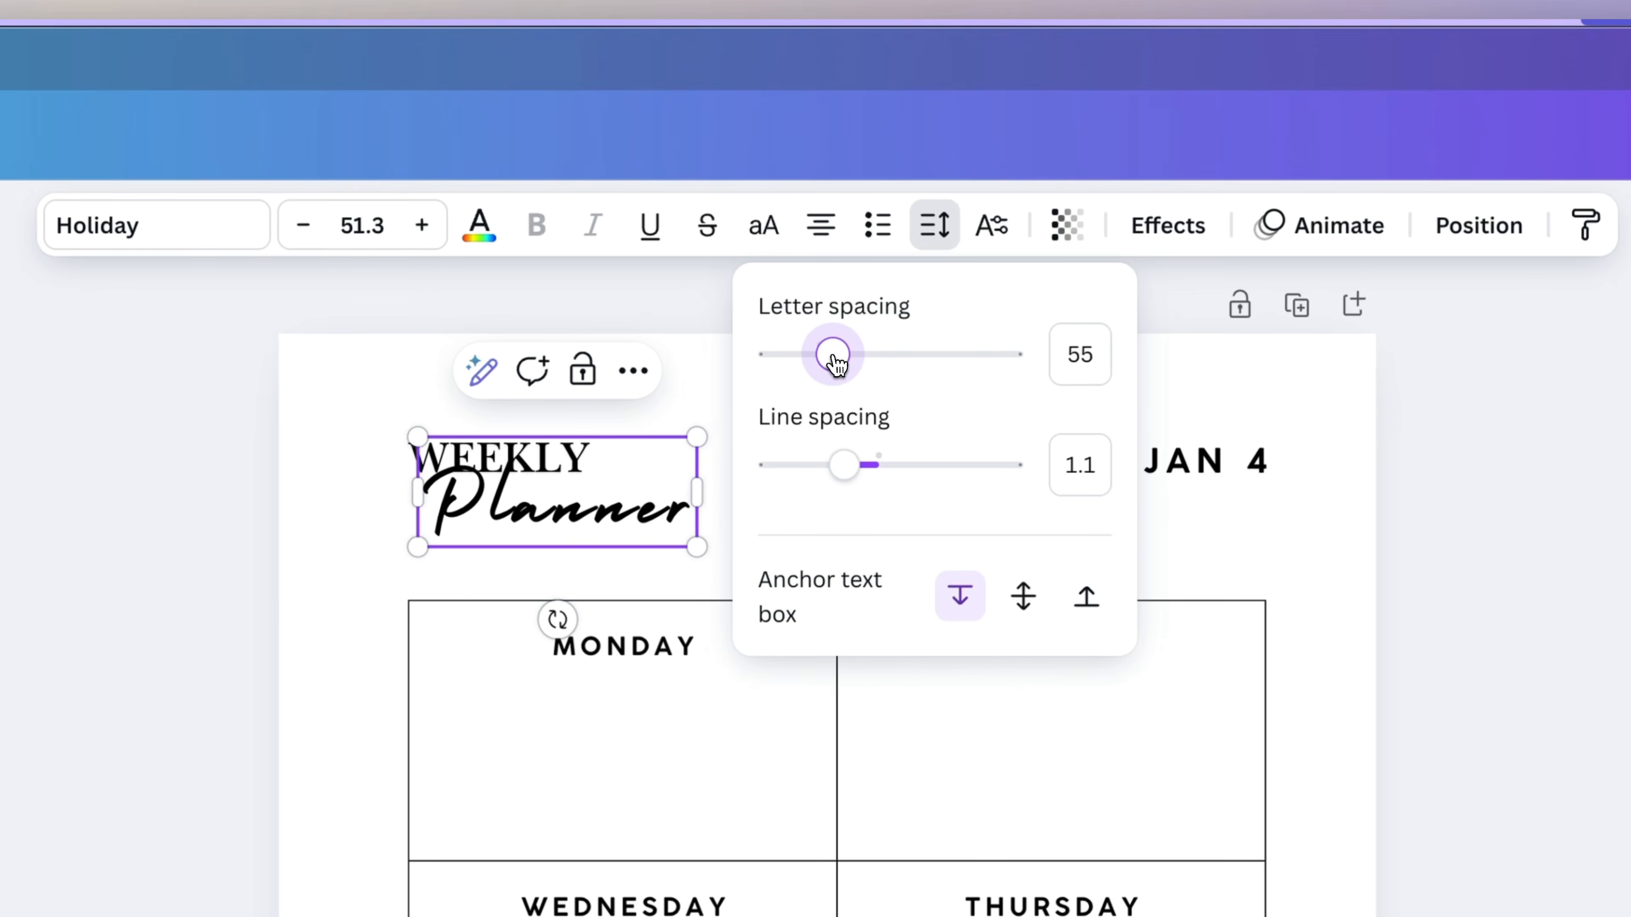
Tighten the script Planner text's letter spacing, scale it down slightly and overlap it with the lower part of WEEKLY.
{"action": "left_click_drag", "start_coordinate": [848, 173], "coordinate": [843, 171]}
{"action": "left_click", "coordinate": [743, 241]}
{"action": "left_click", "coordinate": [762, 497]}
{"action": "left_click_drag", "start_coordinate": [648, 490], "coordinate": [624, 515]}
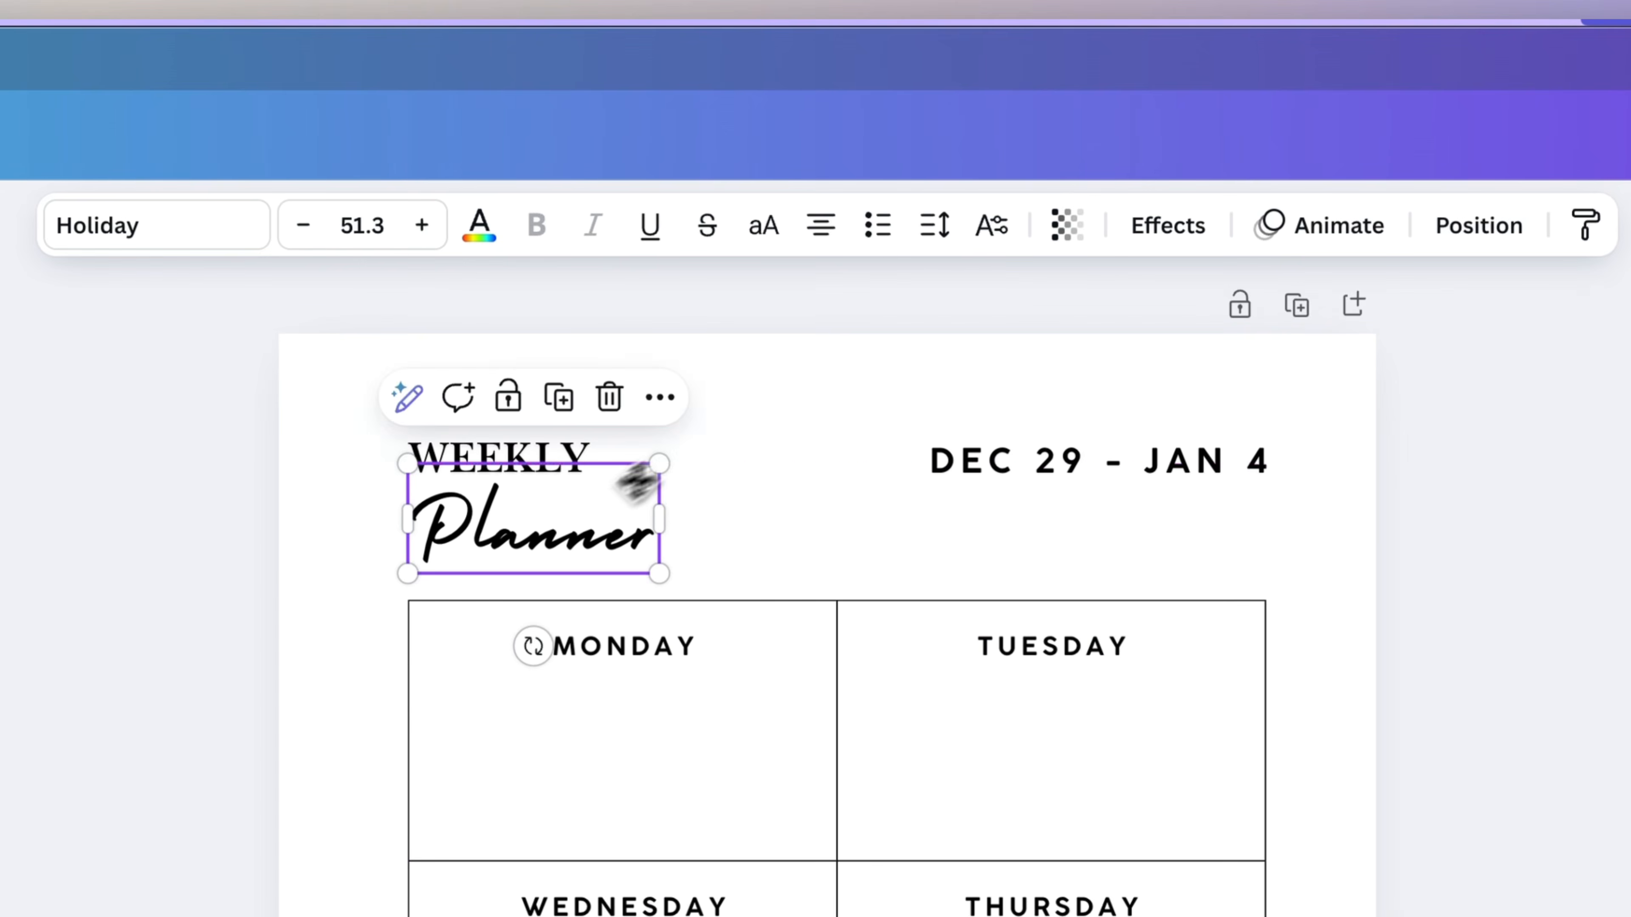
{"action": "mouse_move", "coordinate": [663, 464]}
{"action": "left_mouse_down"}
{"action": "mouse_move", "coordinate": [597, 494]}
{"action": "mouse_move", "coordinate": [670, 479]}
{"action": "mouse_move", "coordinate": [643, 479]}
{"action": "left_mouse_up"}
Adjust the table spacing so the day labels sit slightly closer to the top of their cells.
{"action": "left_click", "coordinate": [774, 402]}
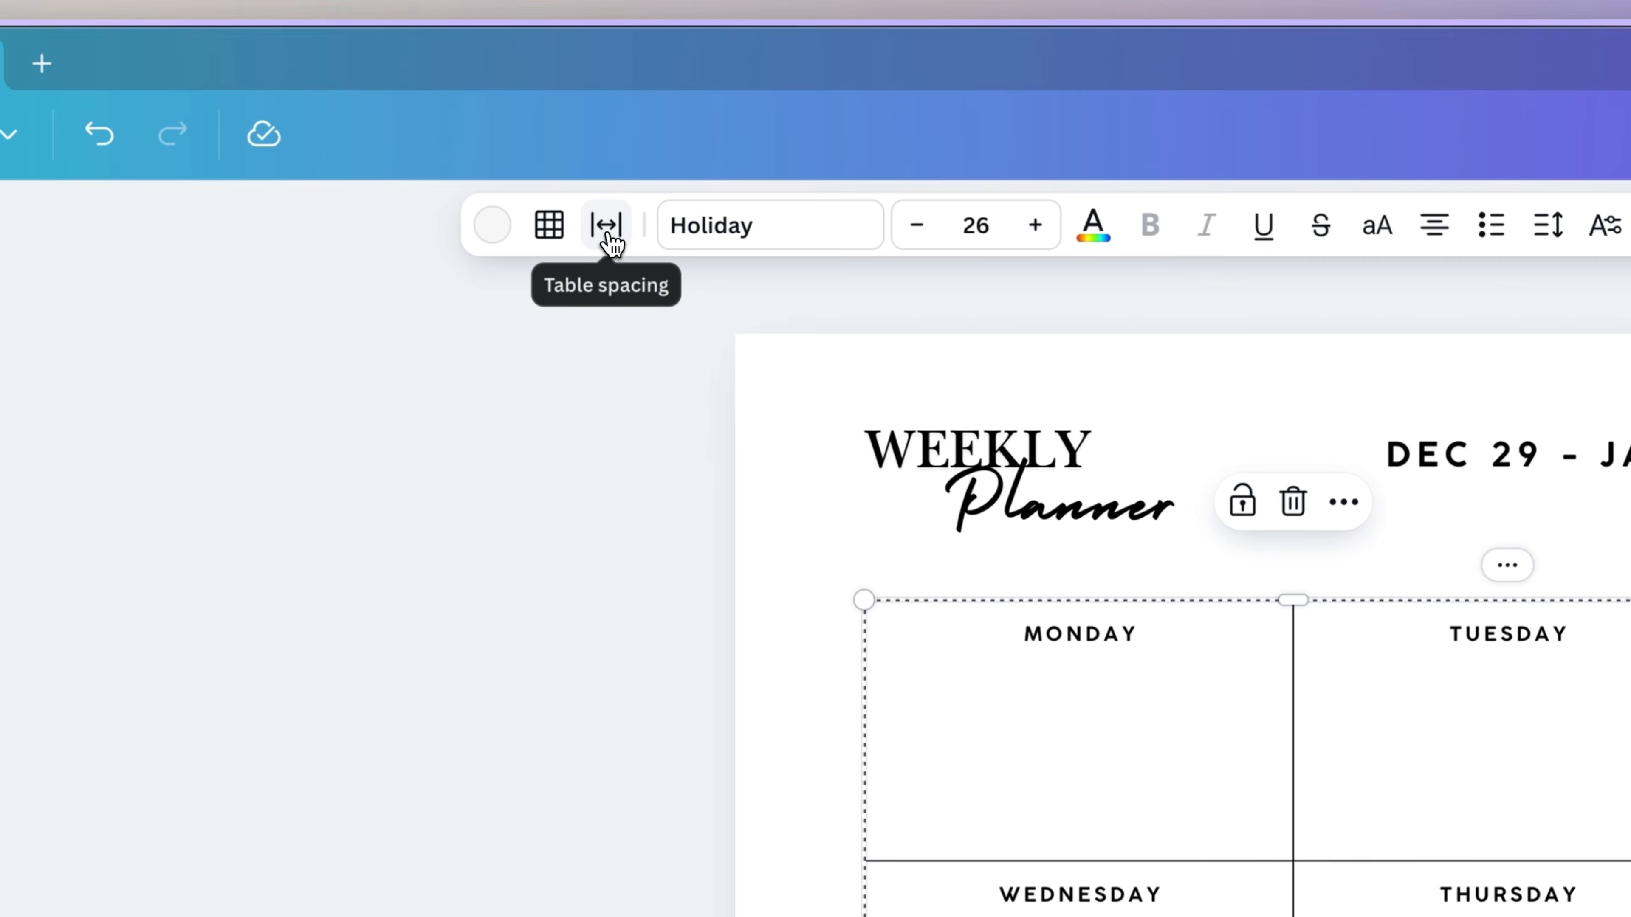
{"action": "left_click", "coordinate": [604, 236]}
{"action": "mouse_move", "coordinate": [538, 479]}
{"action": "left_mouse_down"}
{"action": "mouse_move", "coordinate": [504, 494]}
{"action": "mouse_move", "coordinate": [586, 502]}
{"action": "mouse_move", "coordinate": [528, 499]}
{"action": "left_mouse_up"}
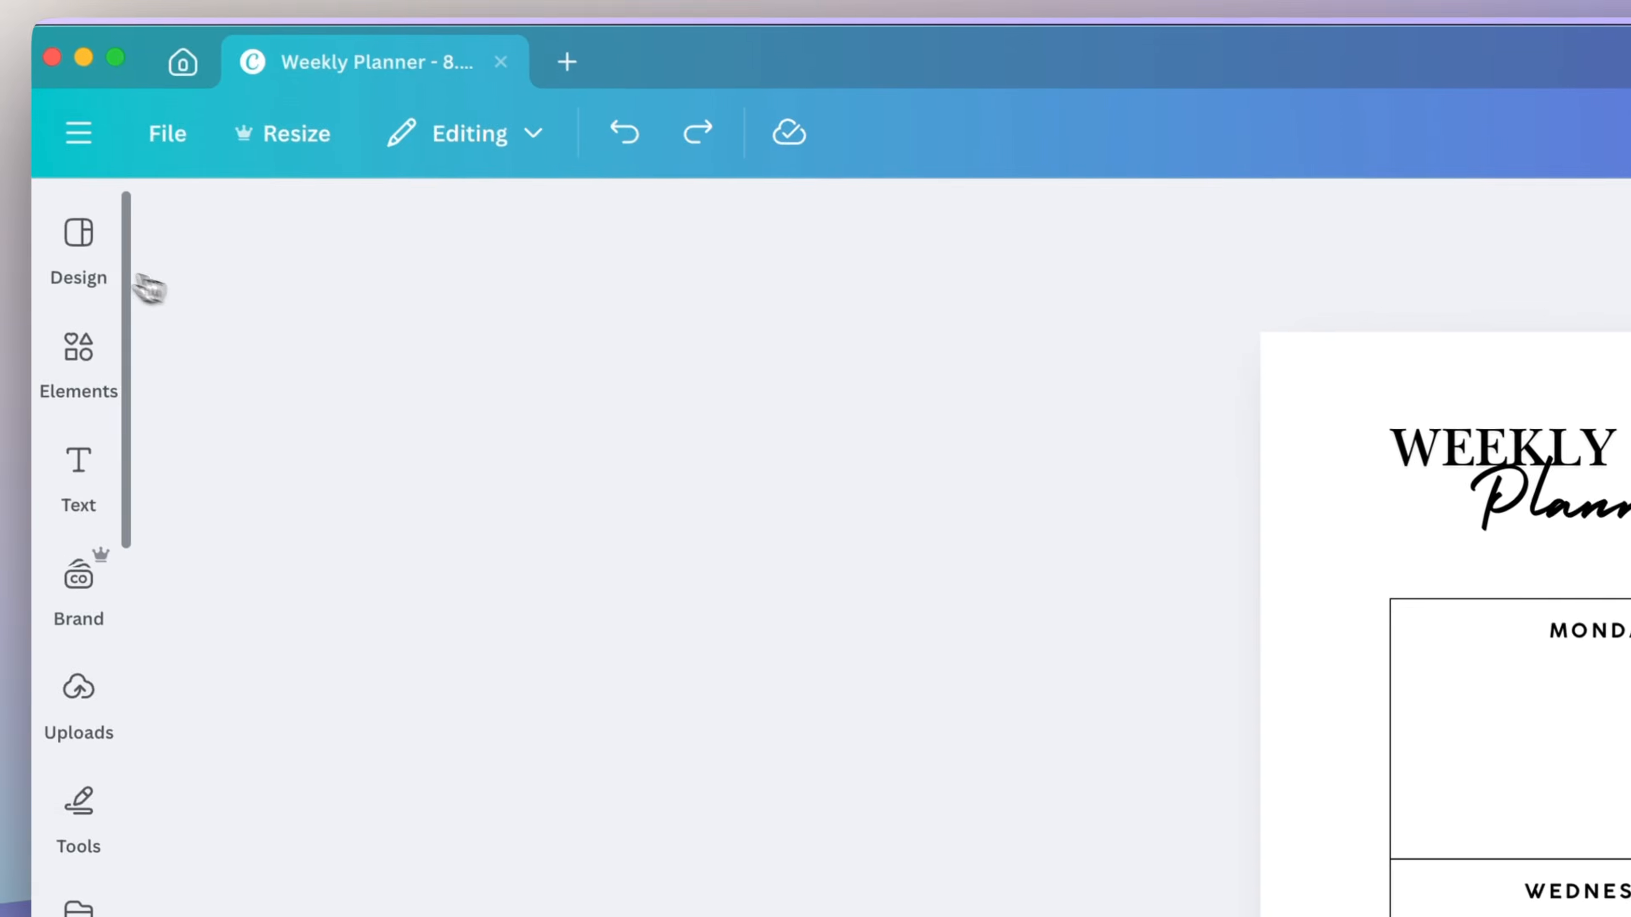
Apply the brown and beige color palette from the full palette collection and shuffle its colors across the page.
{"action": "left_click", "coordinate": [93, 267]}
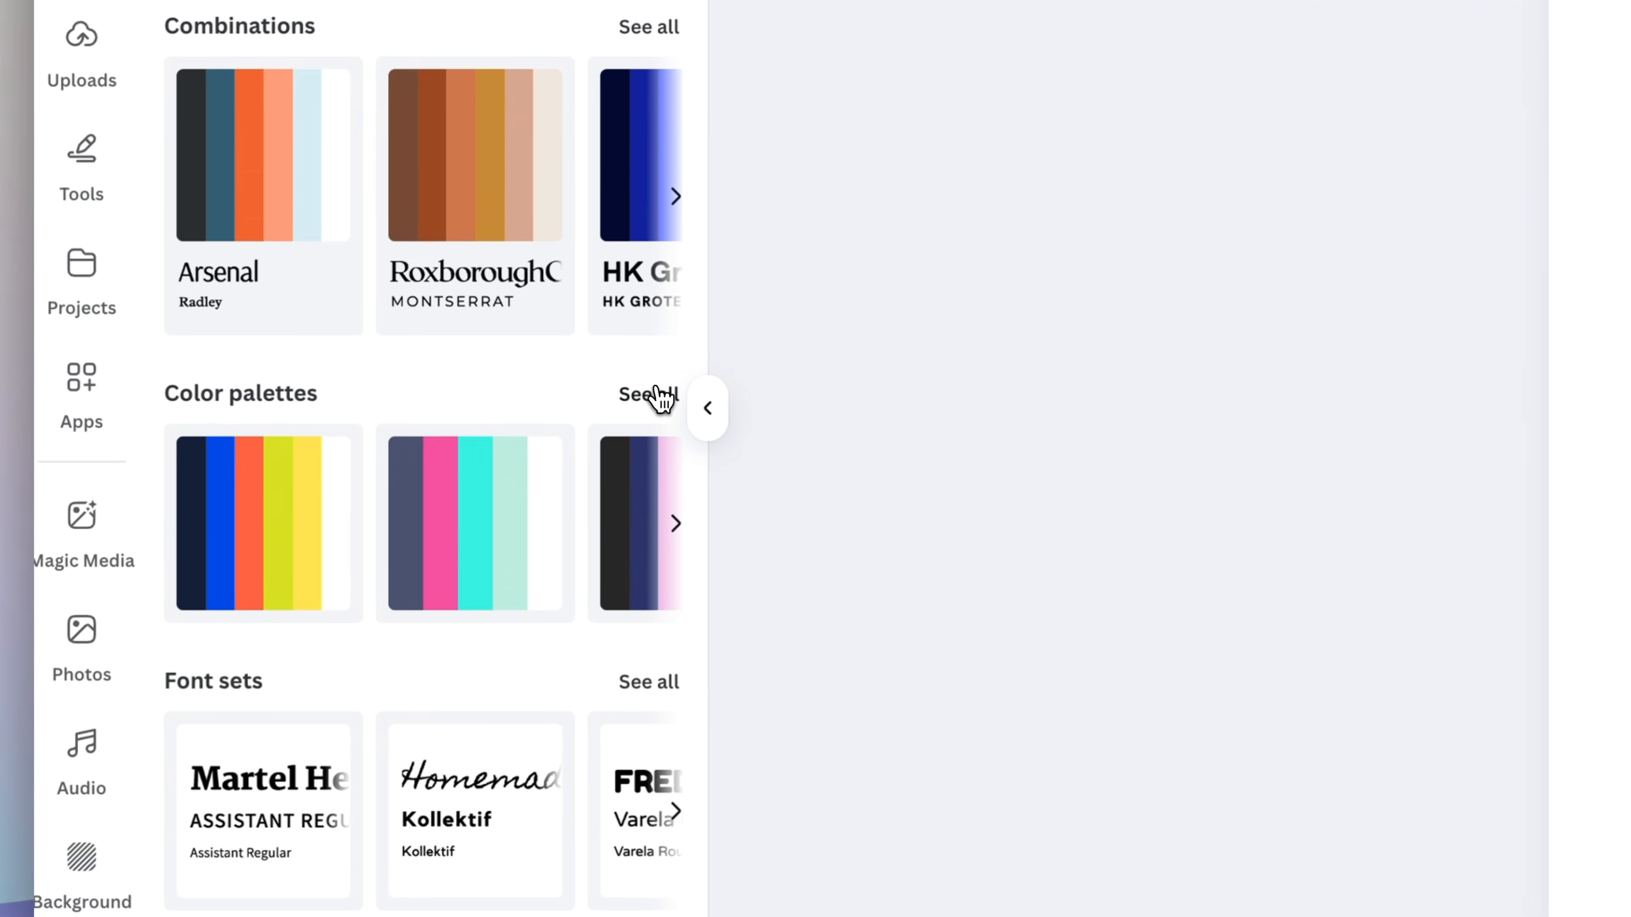
{"action": "left_click", "coordinate": [648, 394]}
{"action": "scroll", "coordinate": [412, 226], "scroll_direction": "down", "scroll_amount": 10}
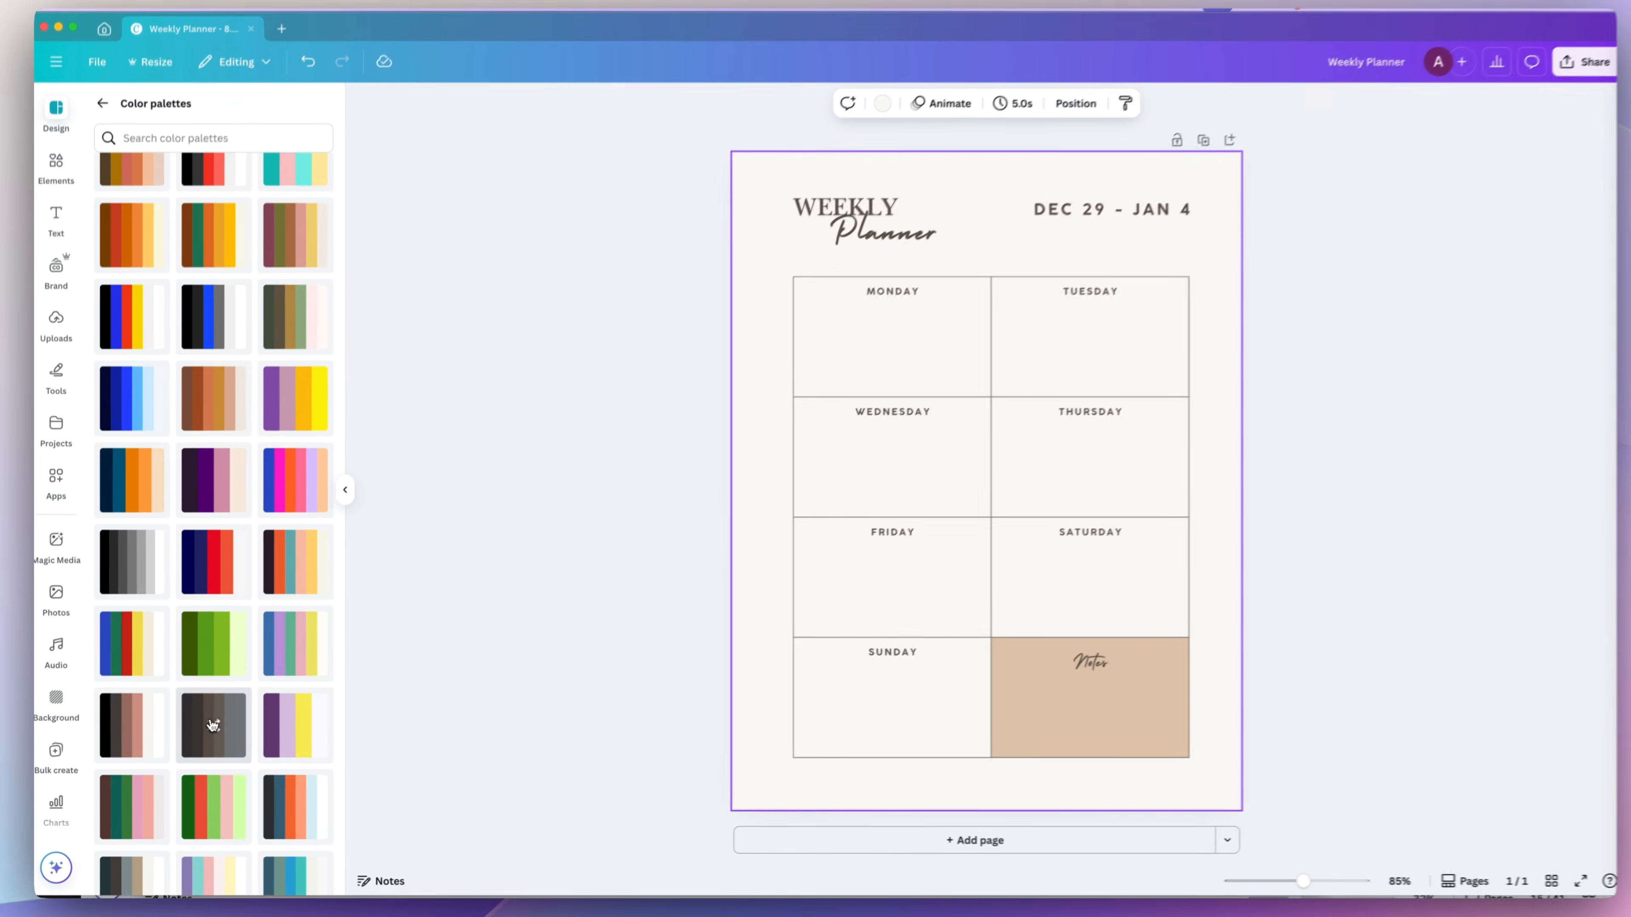
{"action": "left_click", "coordinate": [421, 524]}
{"action": "left_click", "coordinate": [212, 727]}
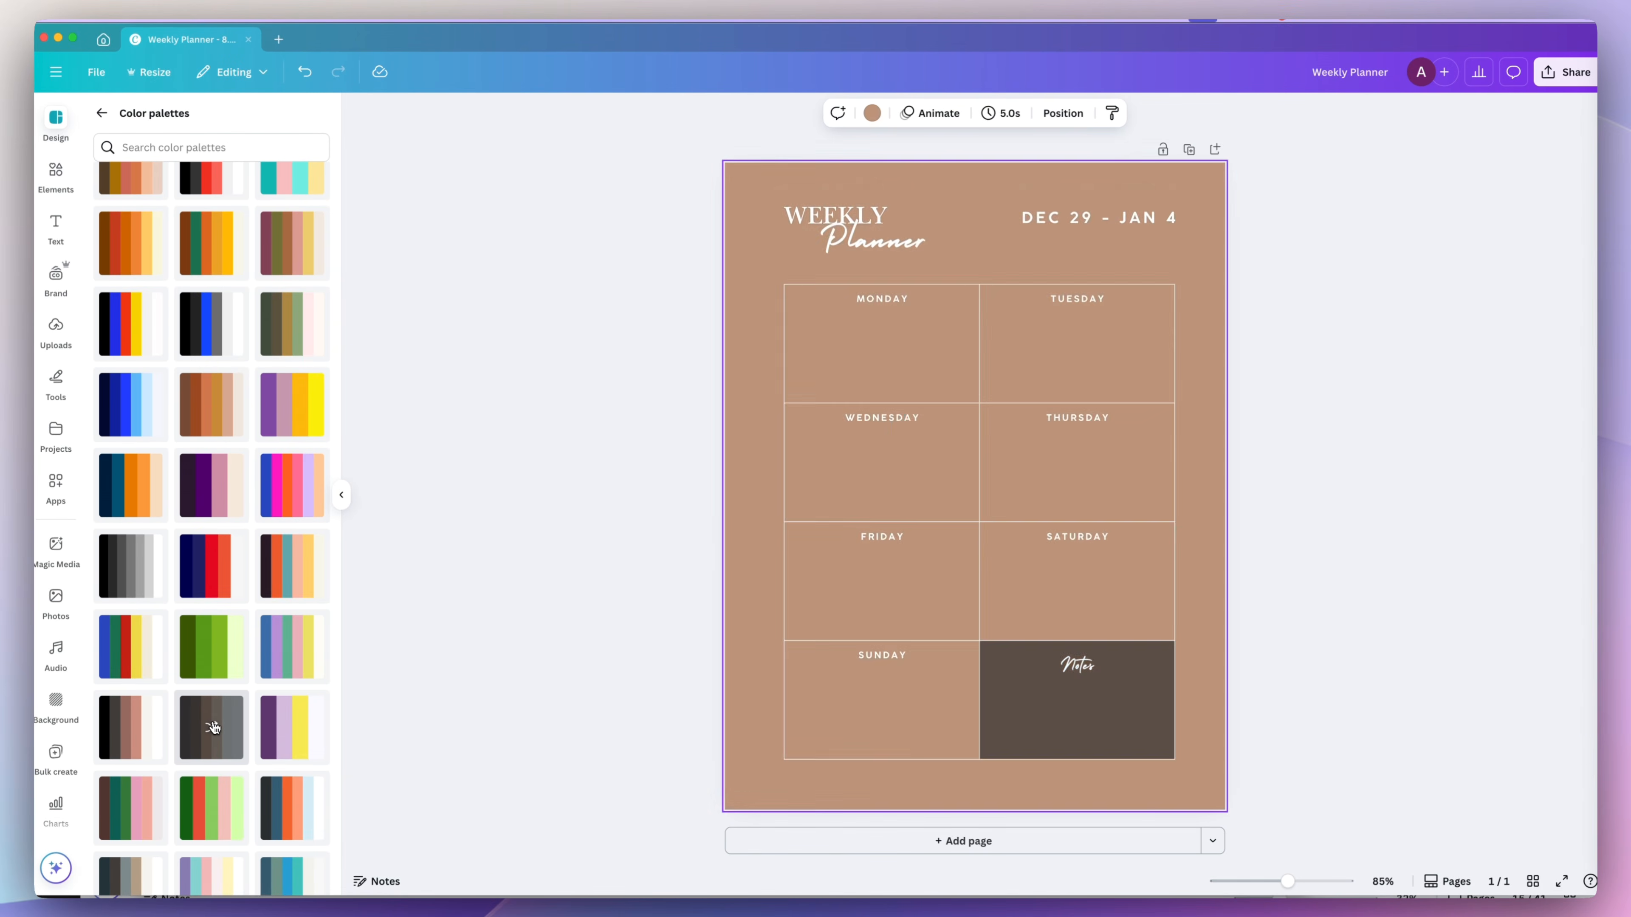
{"action": "left_click", "coordinate": [213, 727]}
{"action": "left_click", "coordinate": [213, 730]}
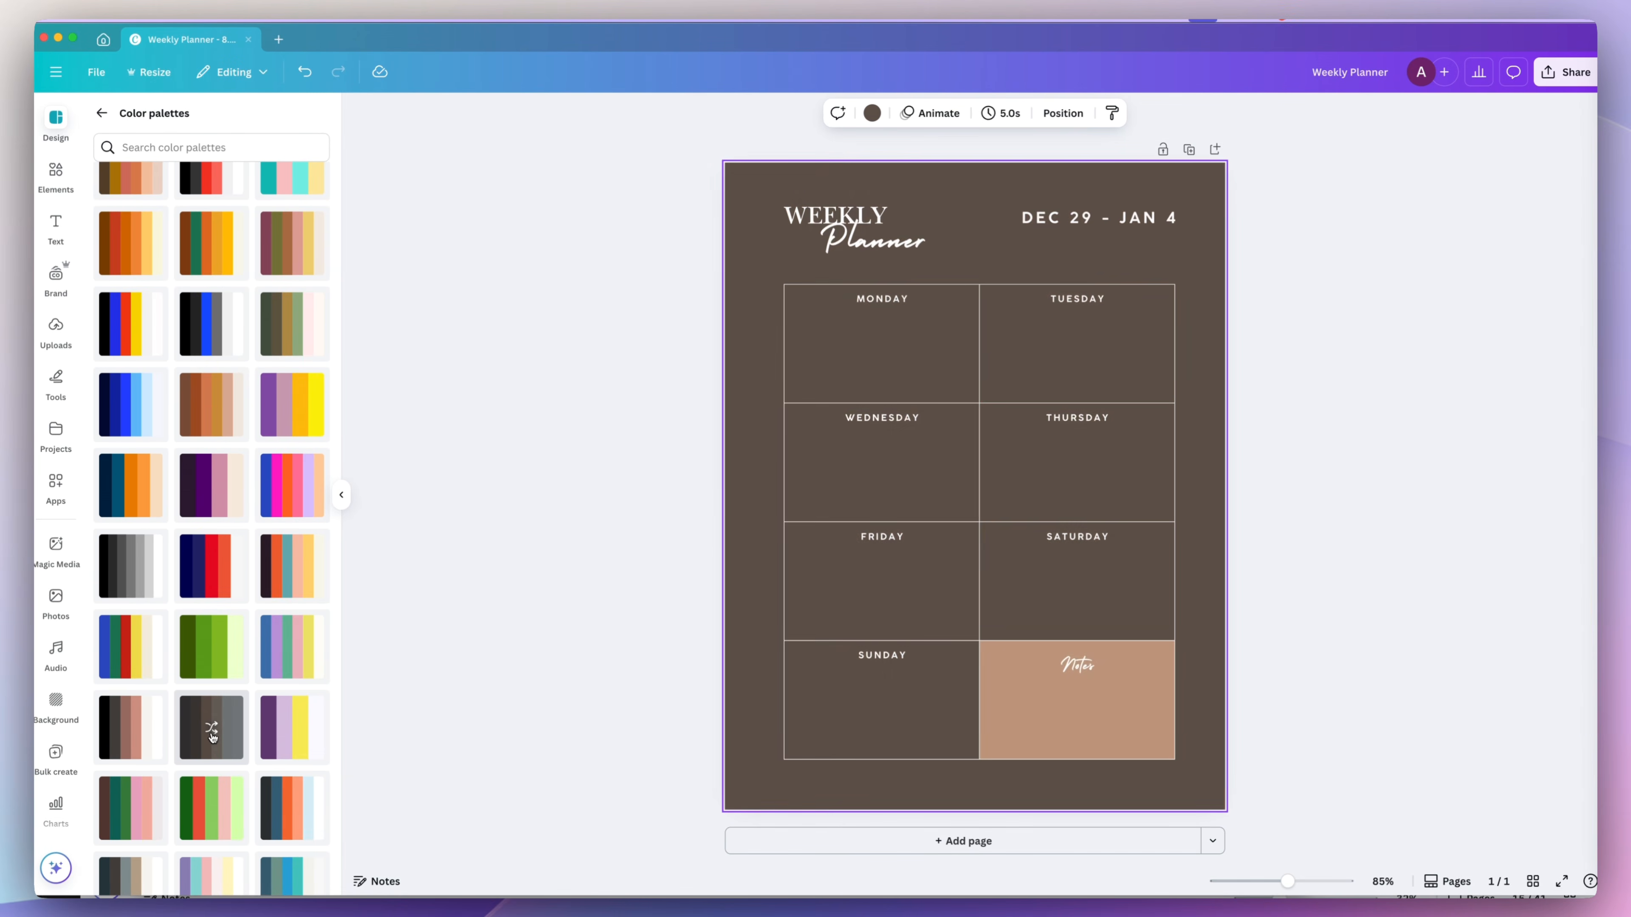
{"action": "left_click", "coordinate": [212, 728]}
Try the teal, pink and yellow color palette on the planner page.
{"action": "scroll", "coordinate": [271, 547], "scroll_direction": "up", "scroll_amount": 5}
{"action": "left_click", "coordinate": [270, 545]}
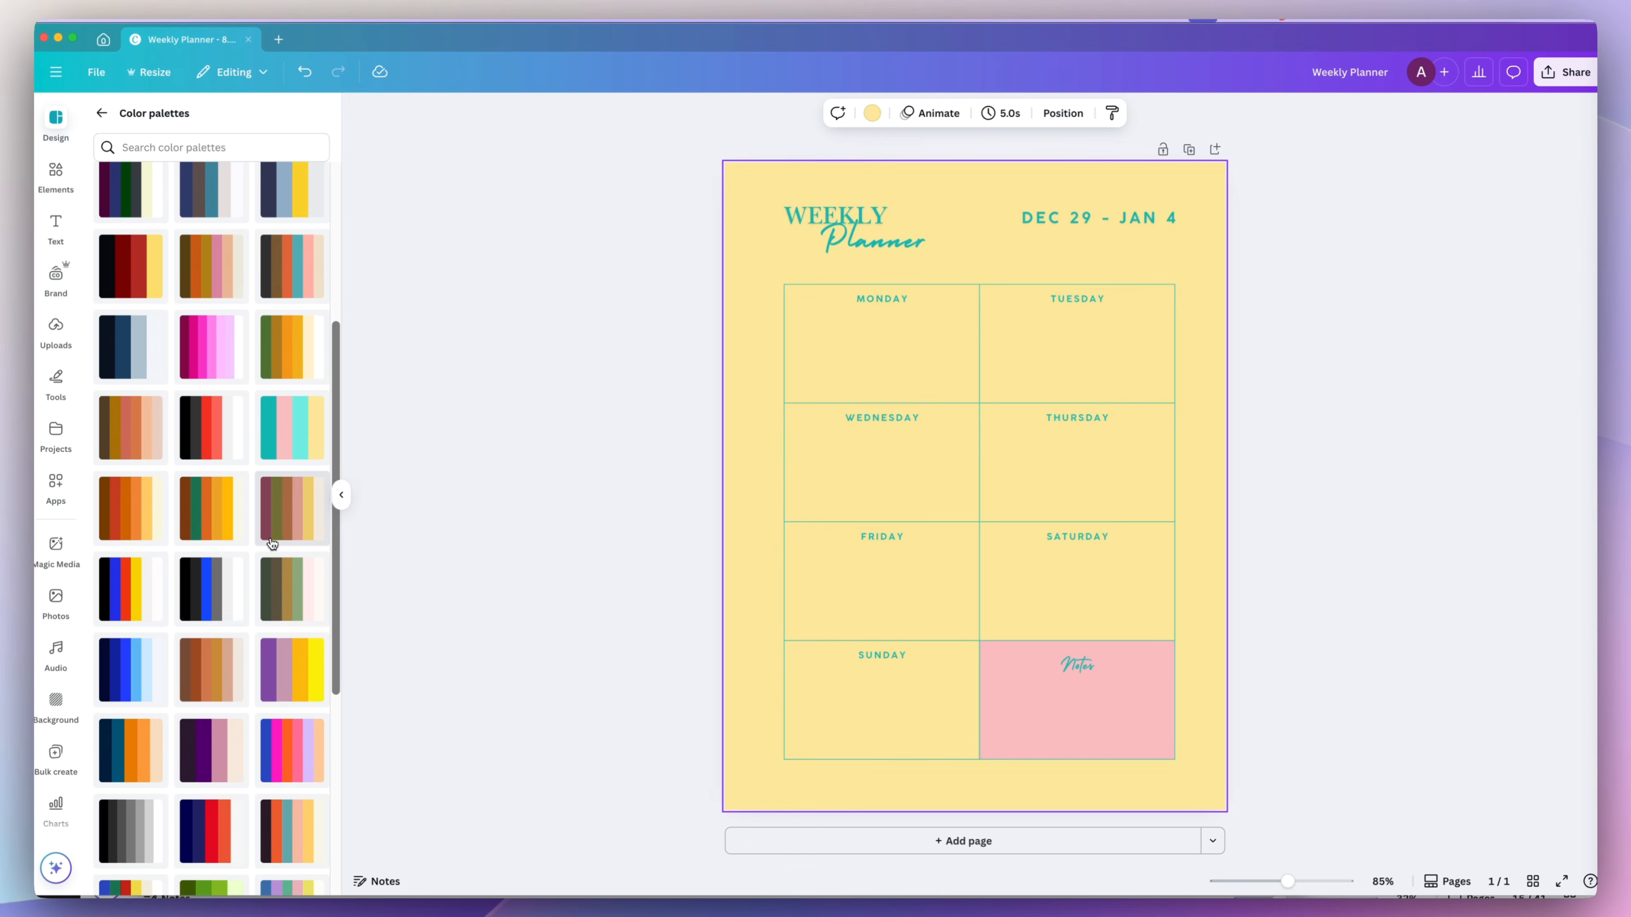
{"action": "left_click", "coordinate": [271, 543]}
{"action": "scroll", "coordinate": [272, 545], "scroll_direction": "down", "scroll_amount": 3}
{"action": "left_click", "coordinate": [272, 546]}
Try several shuffles of the greyscale palette, then return the page to the brown and beige palette on a cream background.
{"action": "left_click", "coordinate": [140, 638]}
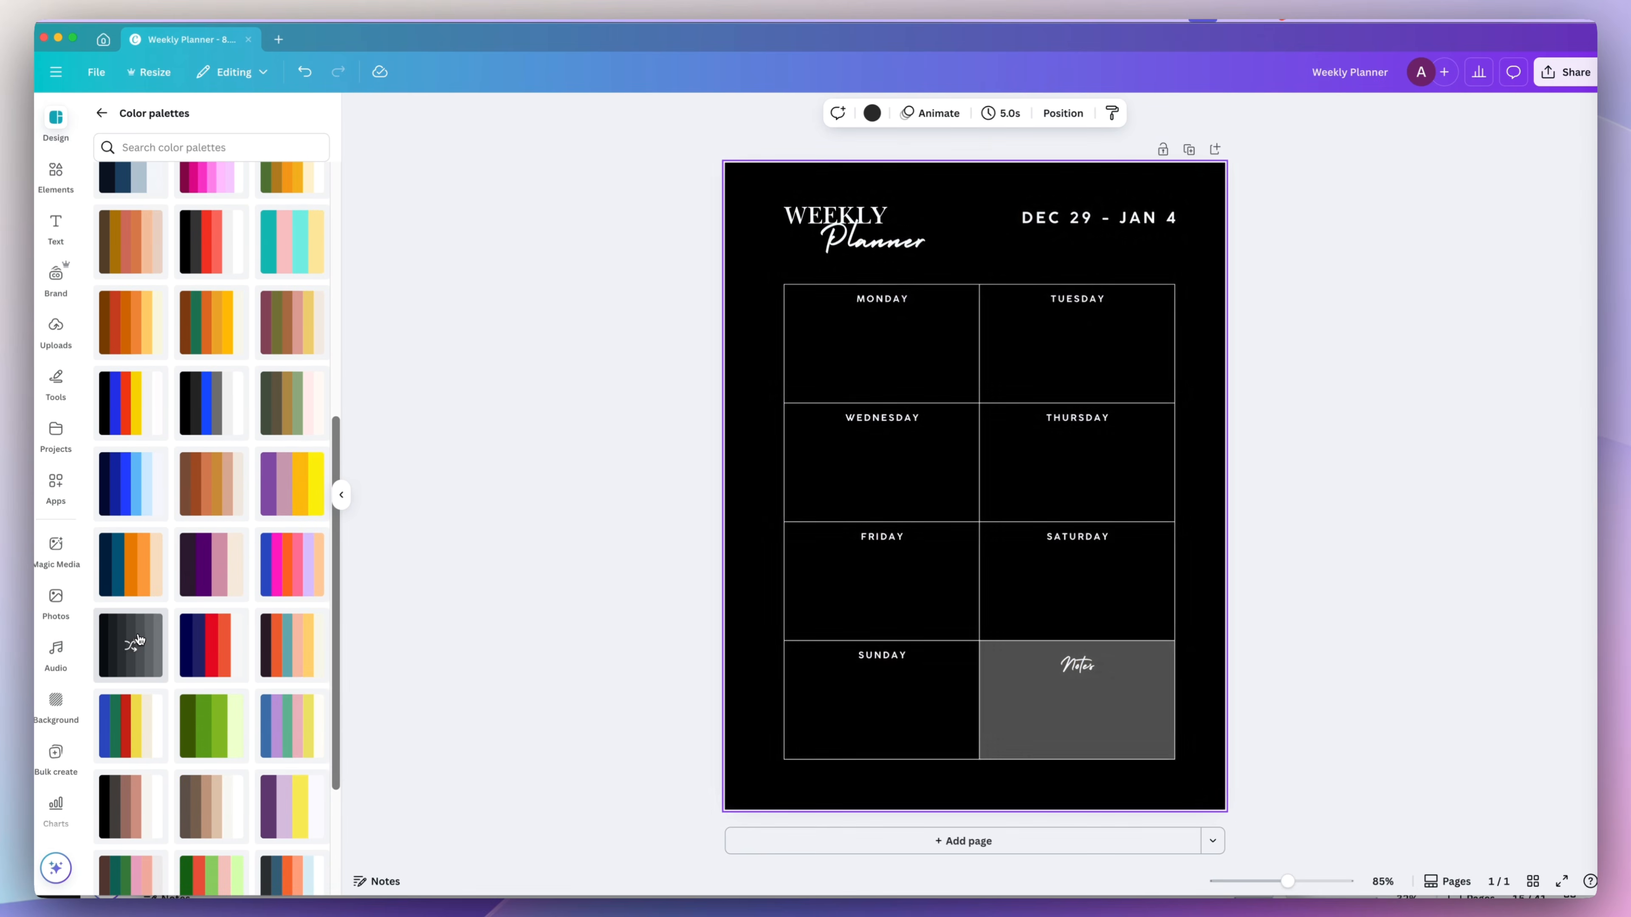
{"action": "left_click", "coordinate": [139, 638]}
{"action": "left_click", "coordinate": [139, 638]}
{"action": "left_click", "coordinate": [140, 638]}
{"action": "left_click", "coordinate": [138, 638]}
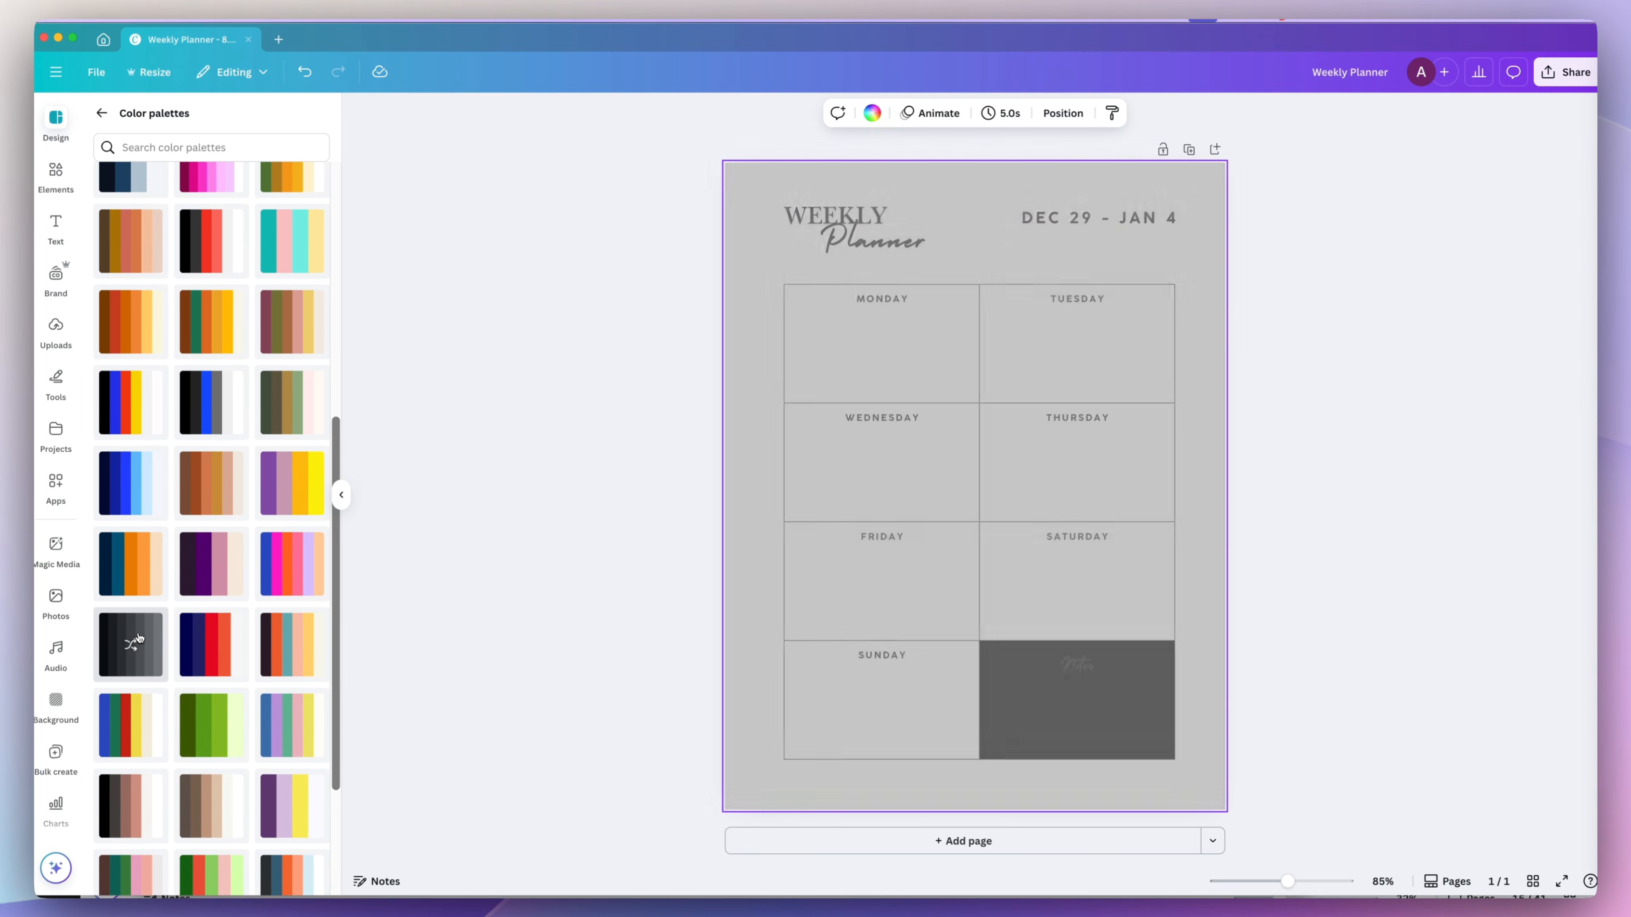
{"action": "left_click", "coordinate": [138, 638]}
{"action": "left_click", "coordinate": [138, 638]}
{"action": "left_click", "coordinate": [138, 638]}
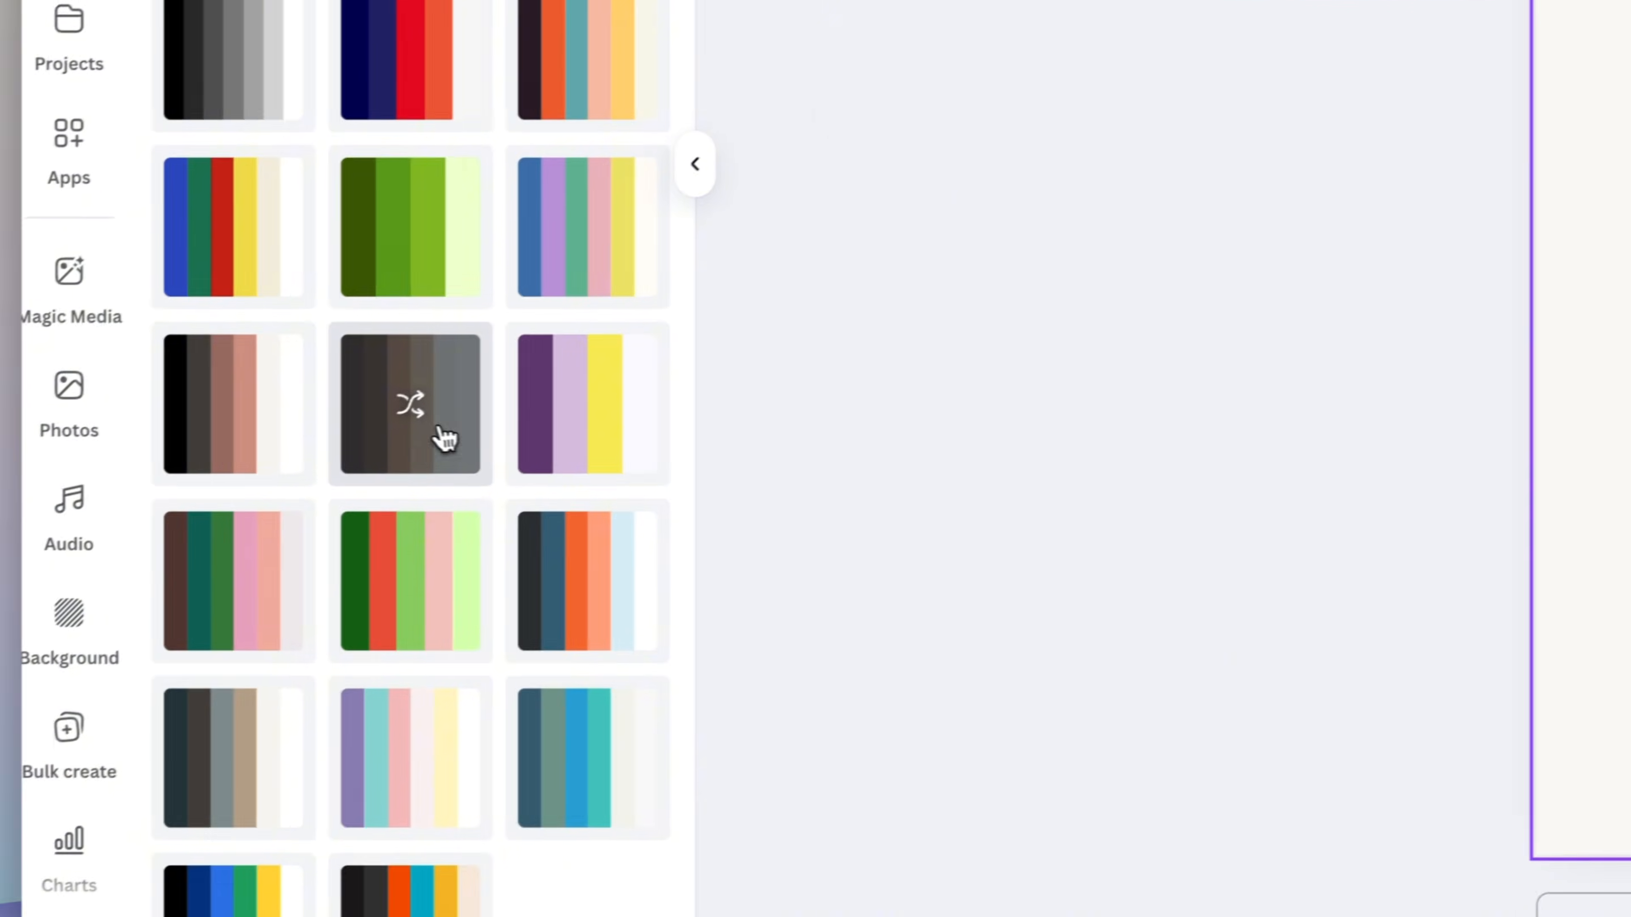
{"action": "left_click", "coordinate": [224, 818]}
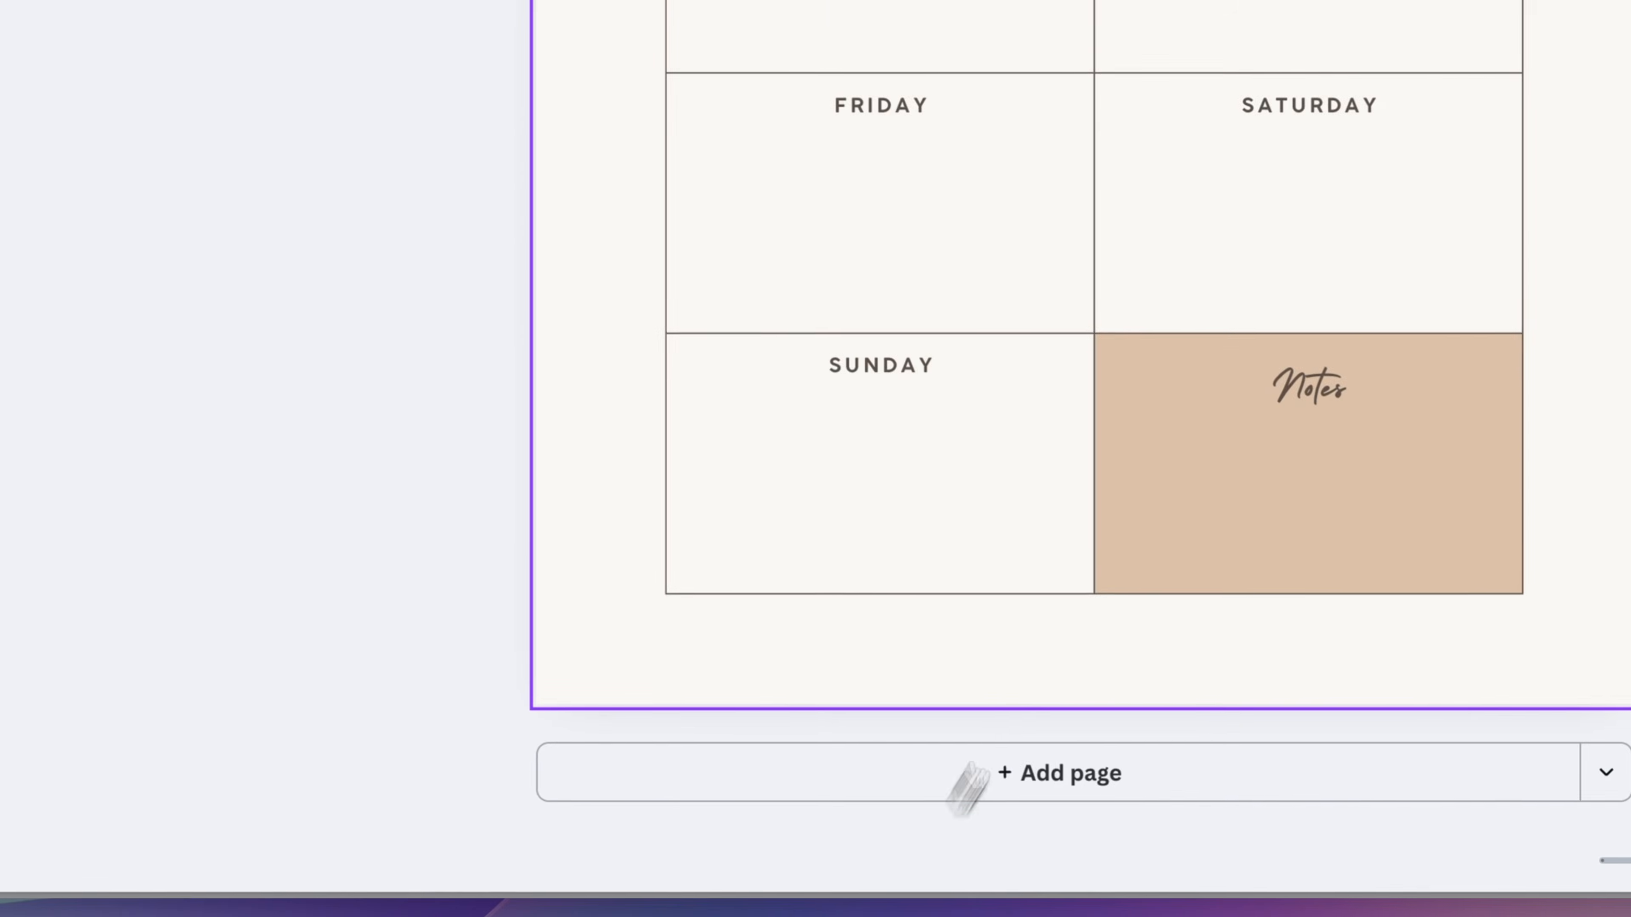
Lighten the Notes cell's fill to pale peach and fill the day cells with white.
{"action": "left_click", "coordinate": [1014, 727]}
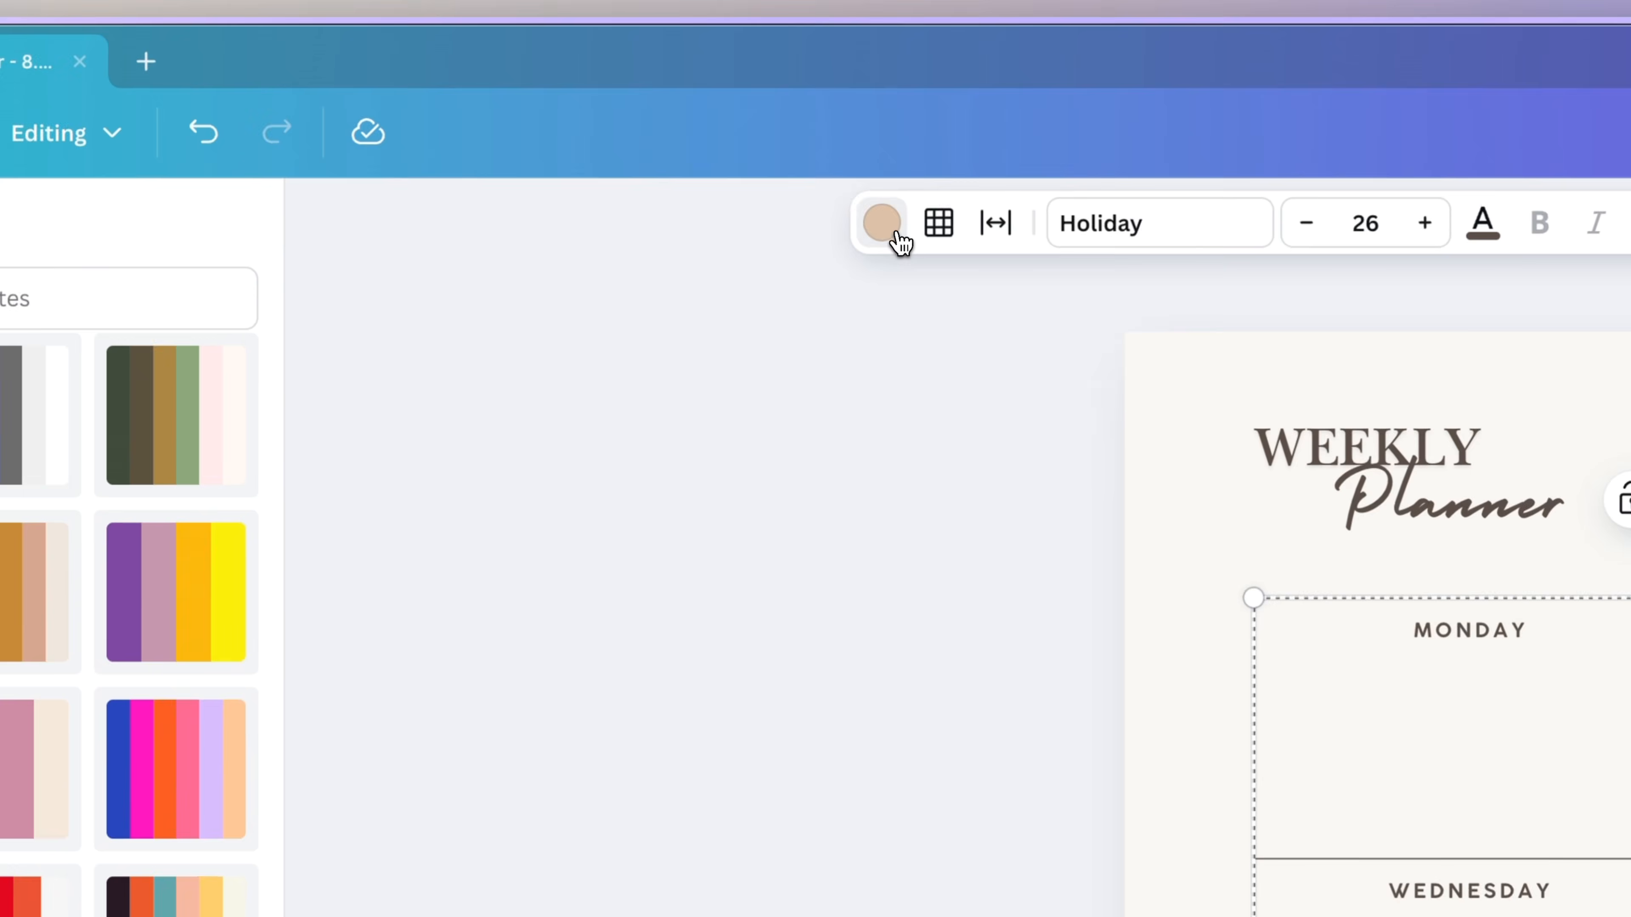
{"action": "left_click", "coordinate": [880, 222]}
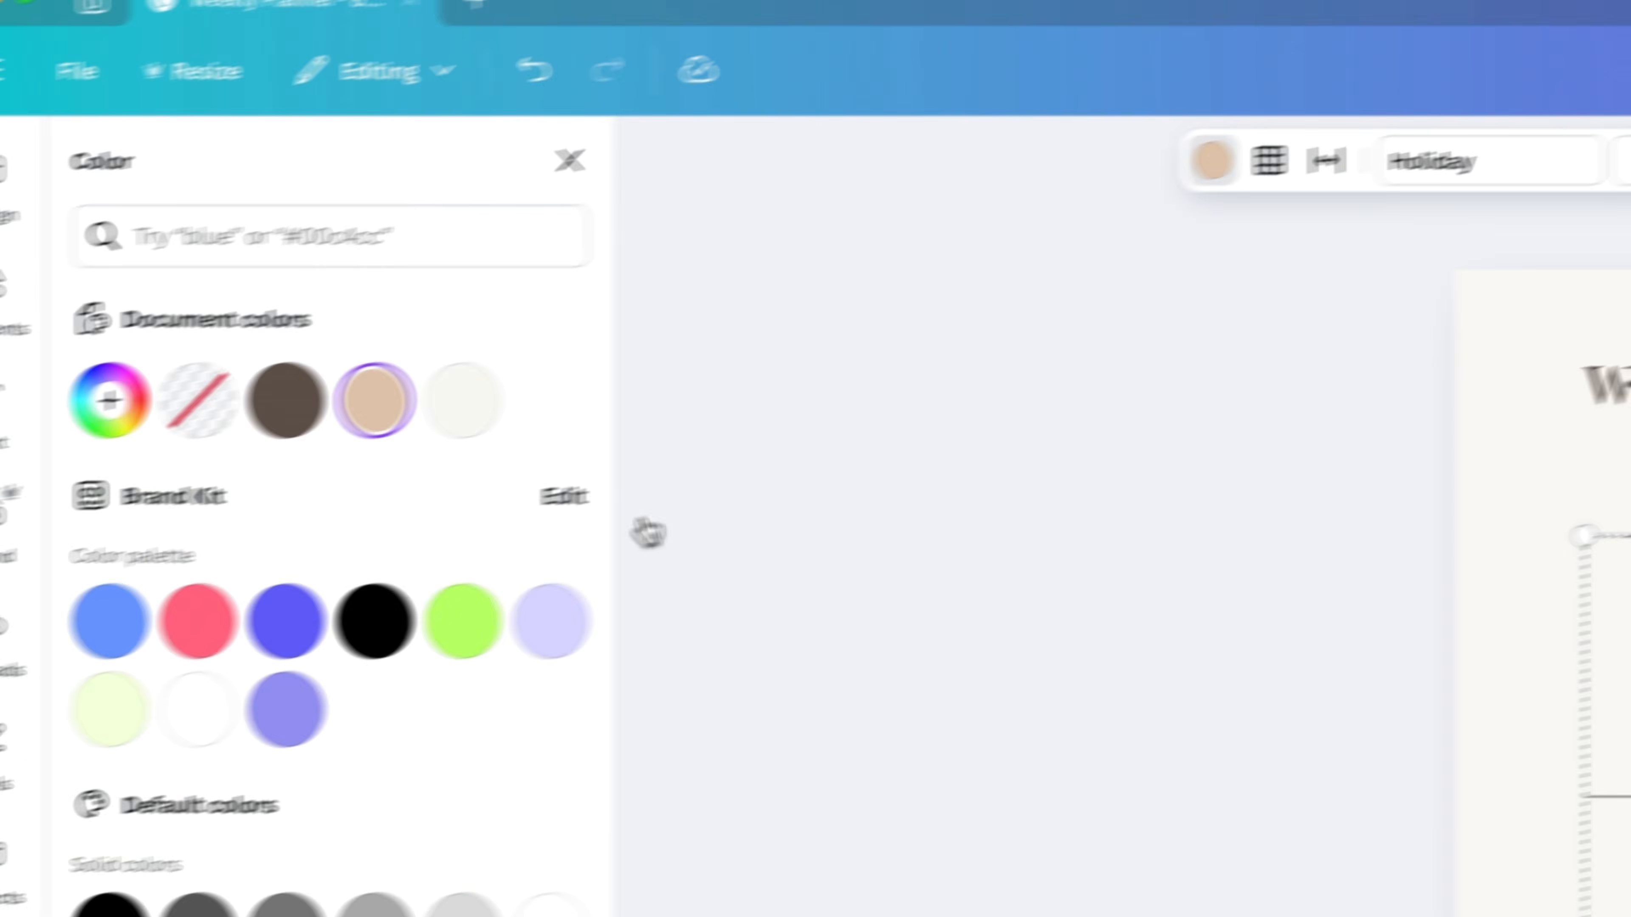
{"action": "left_click", "coordinate": [468, 384]}
{"action": "left_click_drag", "start_coordinate": [342, 565], "coordinate": [282, 559]}
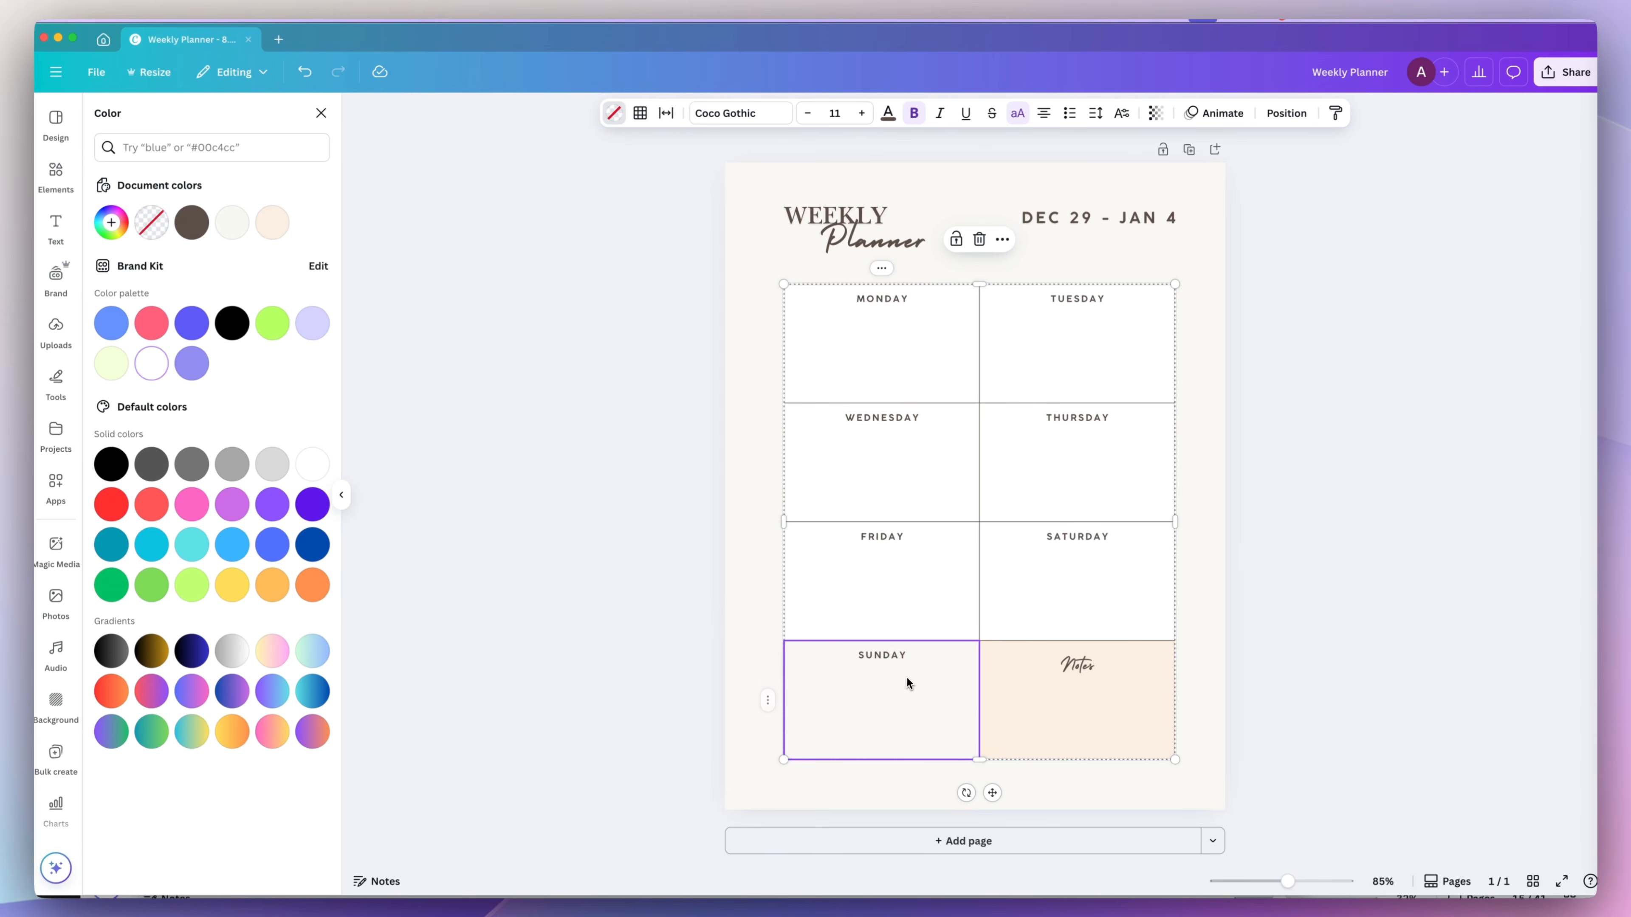
{"action": "left_click", "coordinate": [151, 363]}
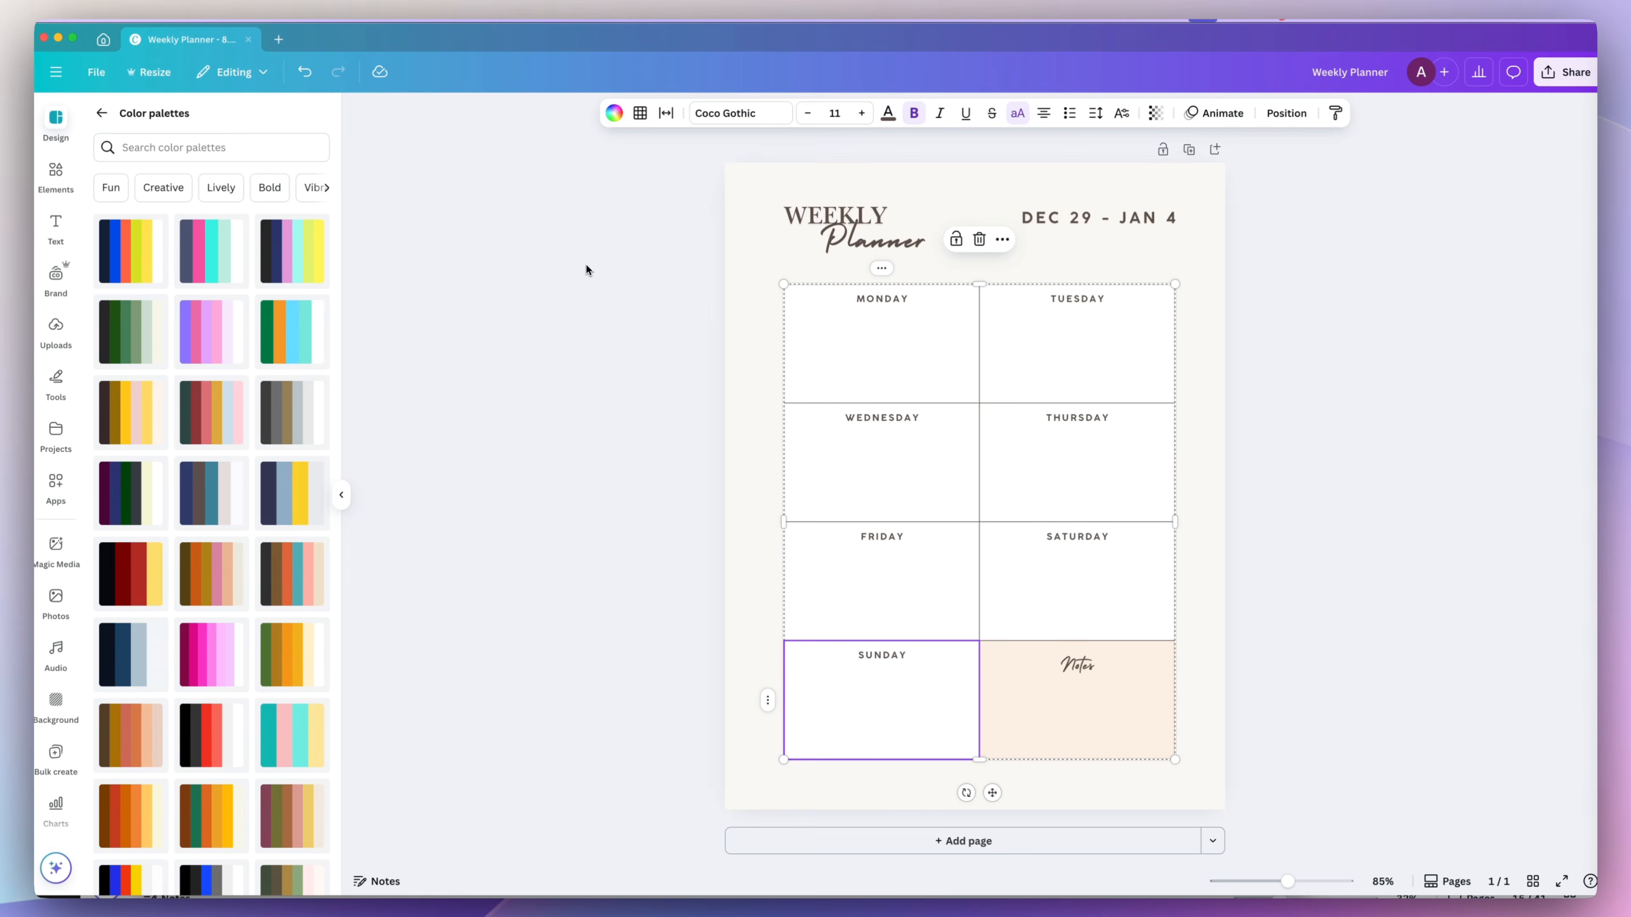
{"action": "left_click", "coordinate": [582, 257]}
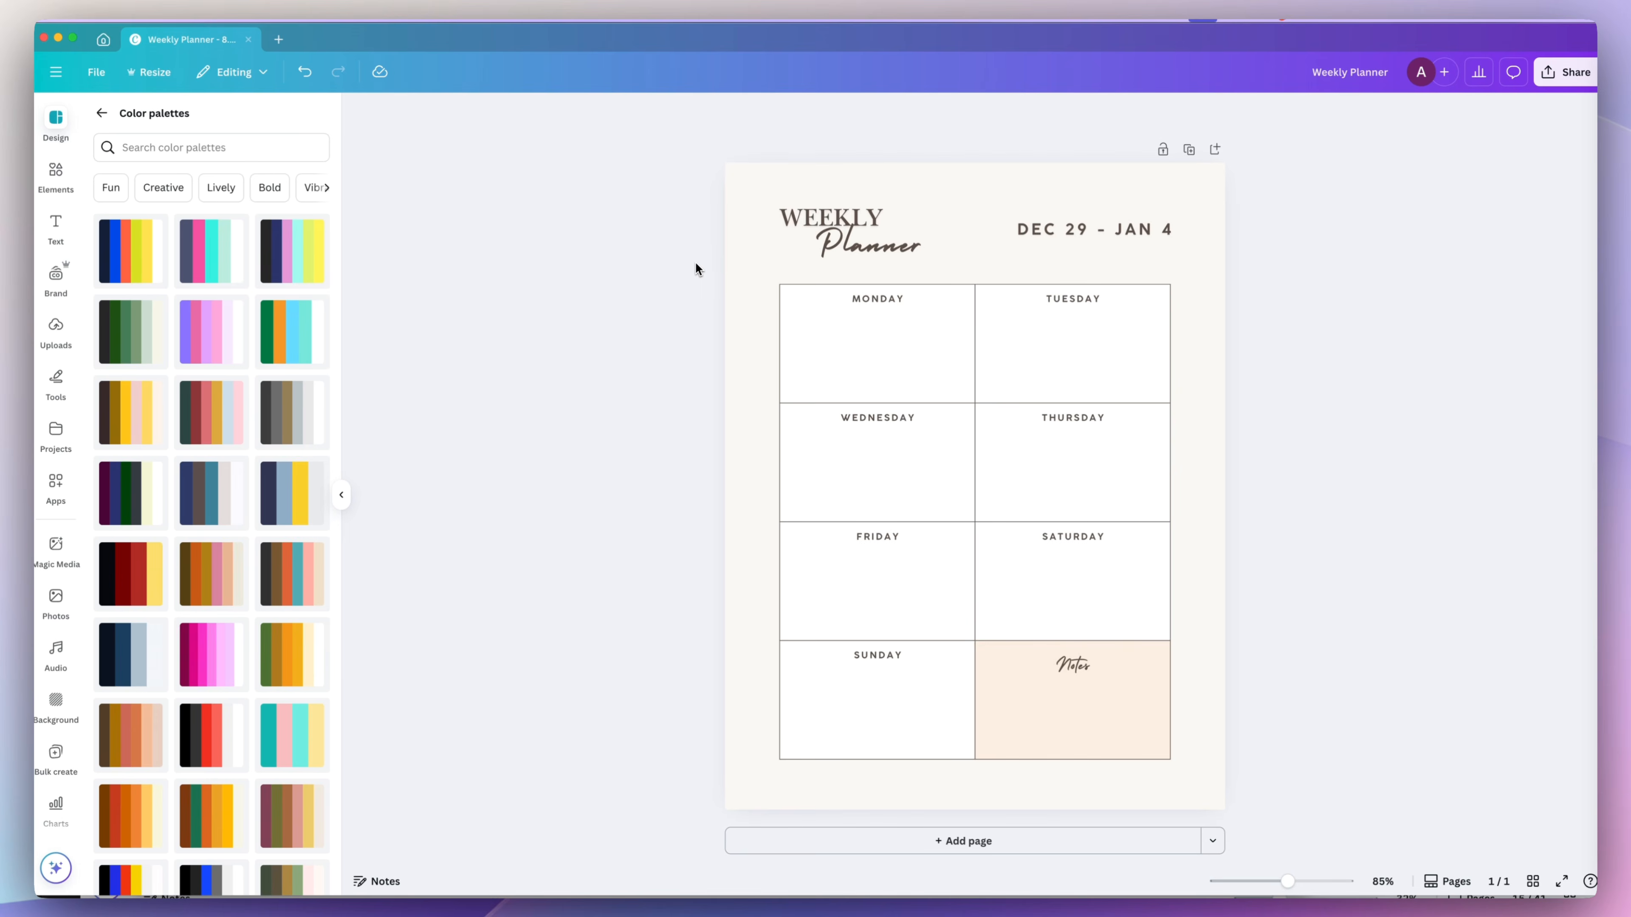
Add a second page and place a new paragraph text box near its upper-left corner.
{"action": "left_click", "coordinate": [1032, 844]}
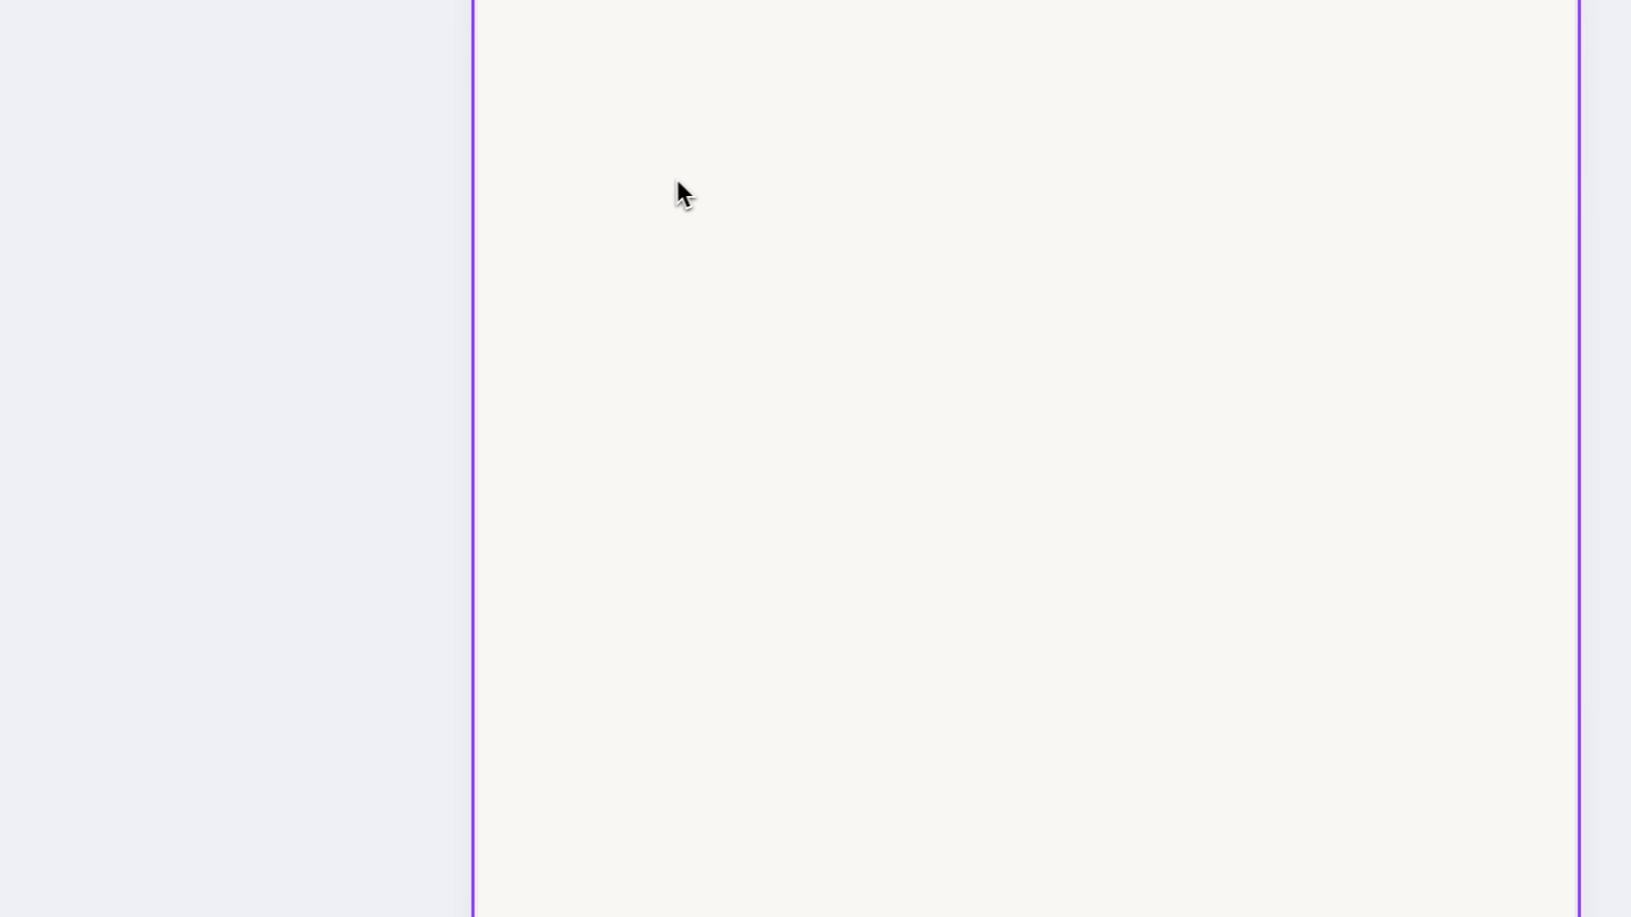
{"action": "key", "text": "t"}
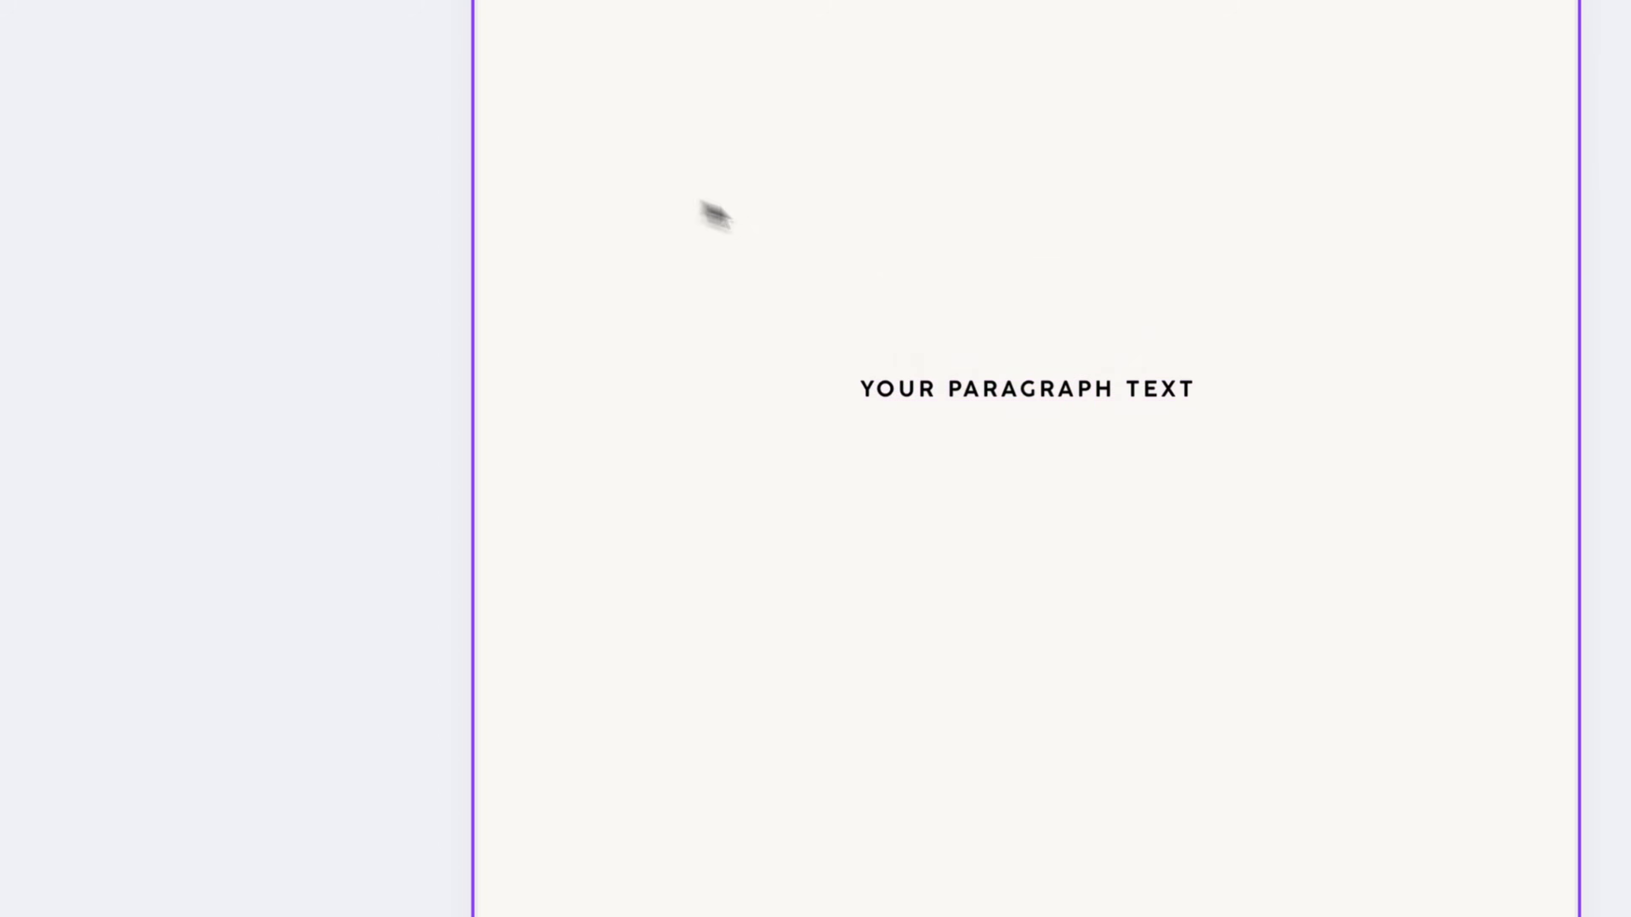
{"action": "left_click_drag", "start_coordinate": [1148, 376], "coordinate": [928, 312]}
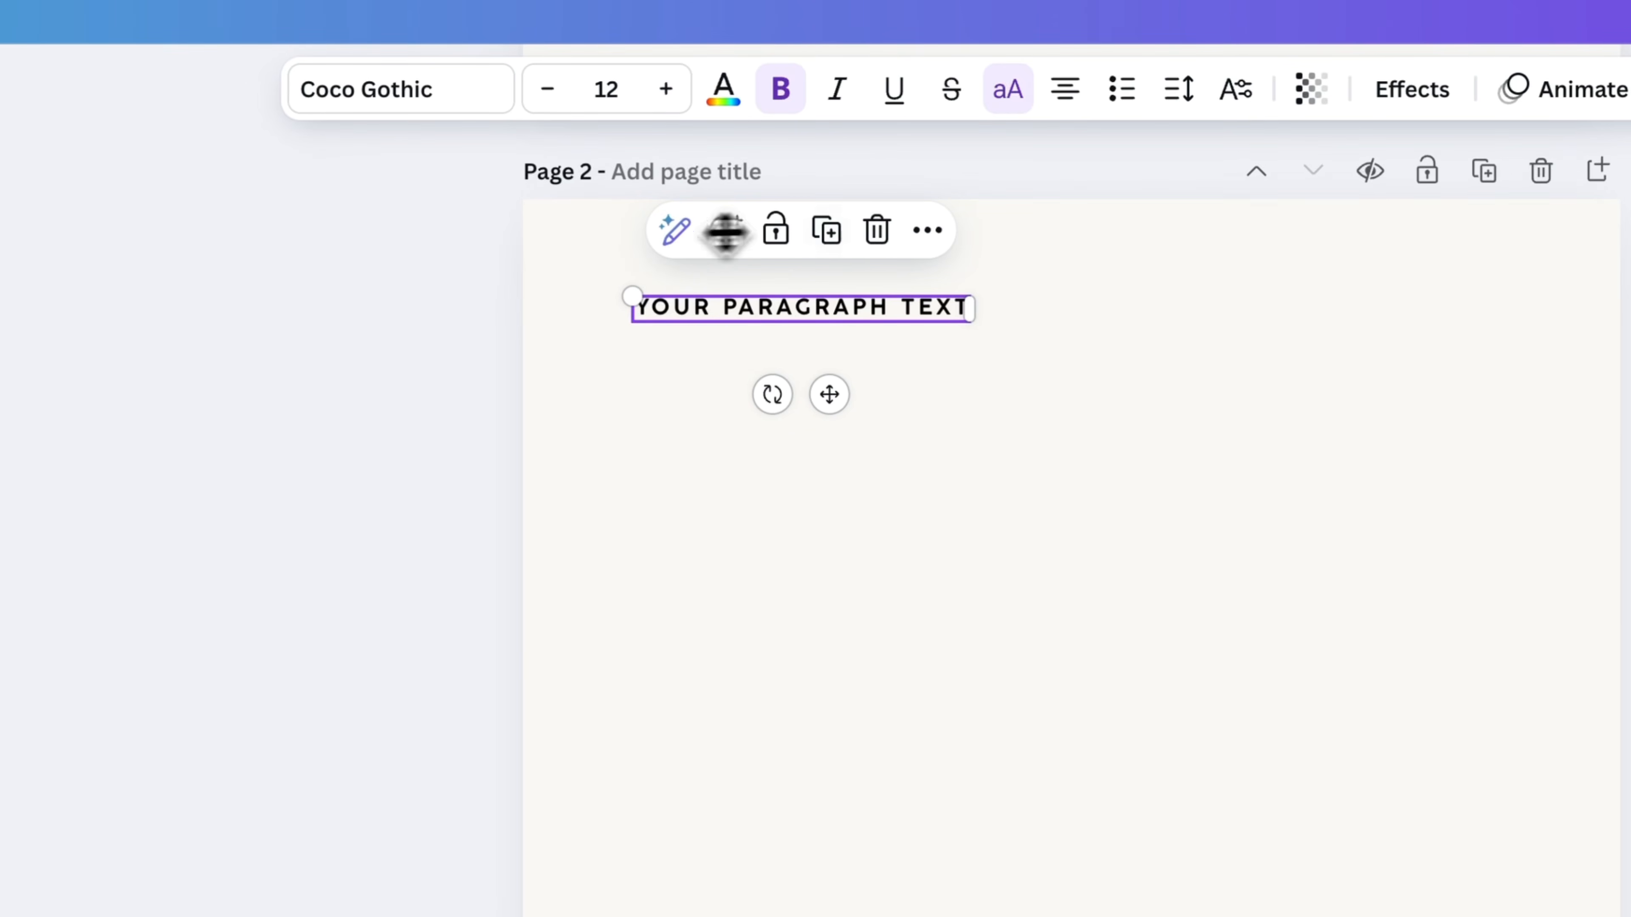
Transform the paragraph text with the prompt "List each week of 2026, in this format: Jan 5 - Jan 11, starting with Monday and ending on Sunday".
{"action": "left_click", "coordinate": [675, 243]}
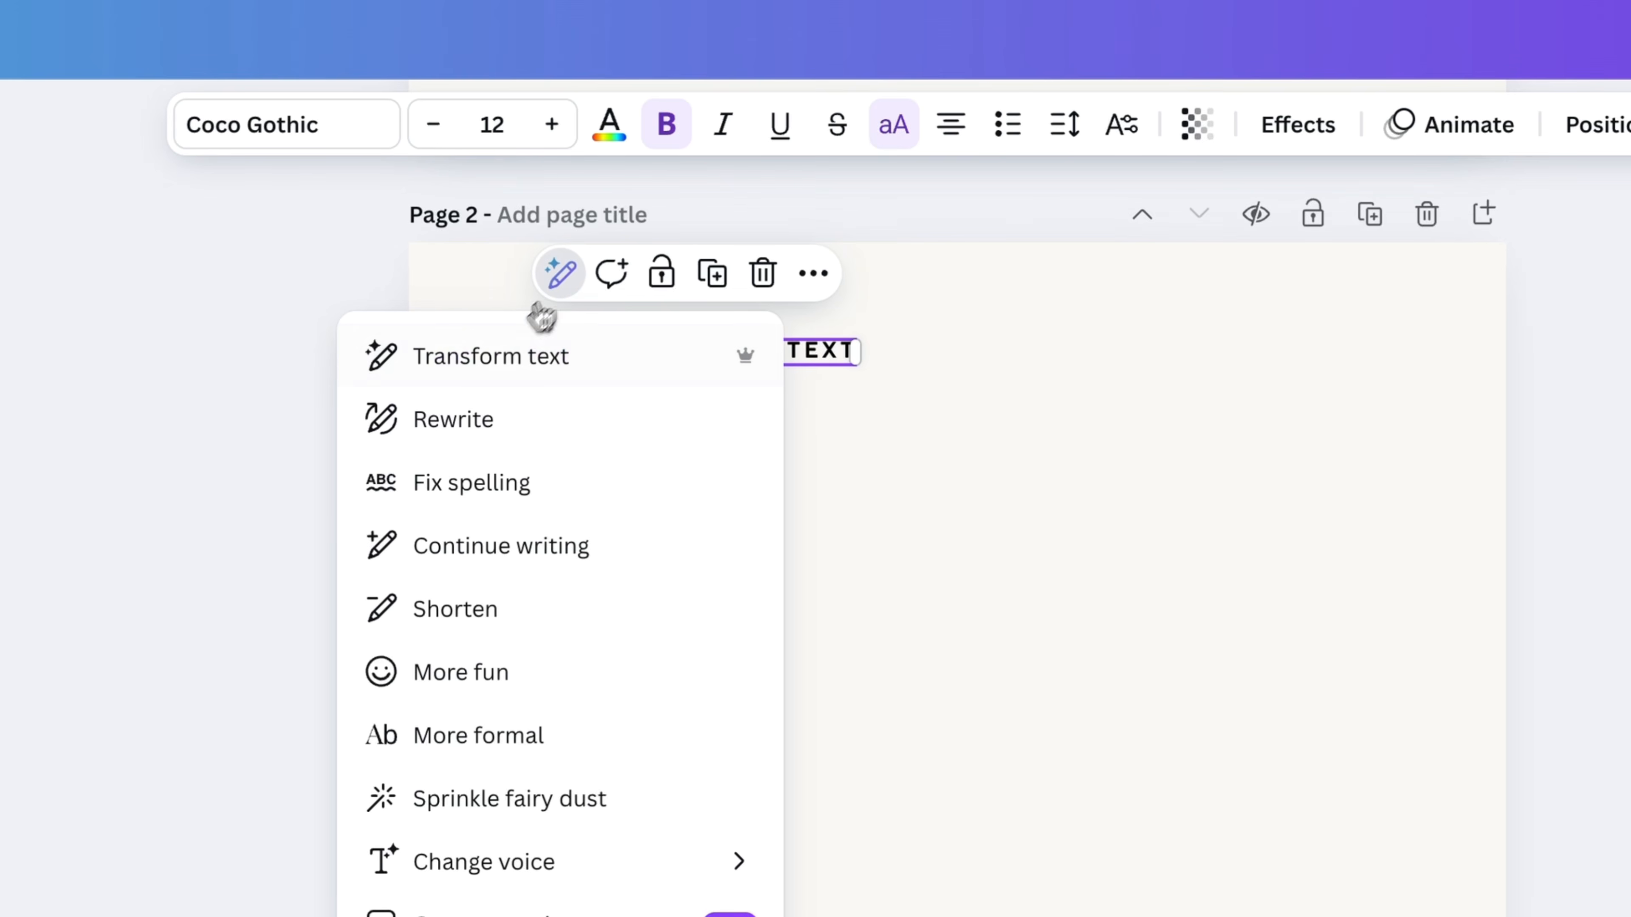
{"action": "left_click", "coordinate": [521, 375]}
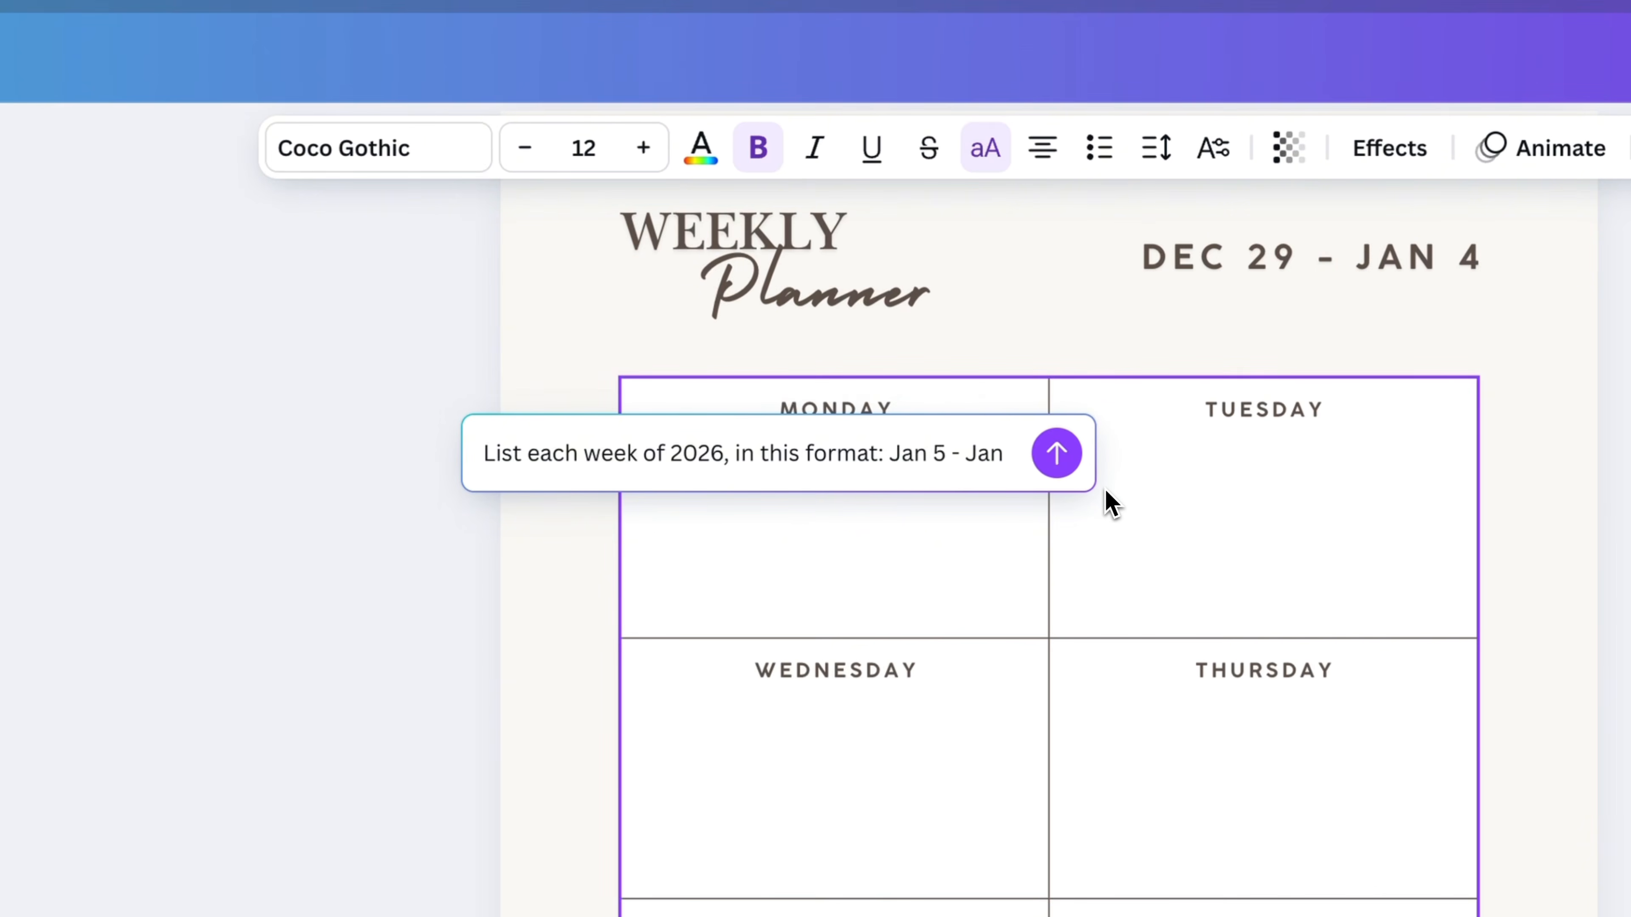
{"action": "type", "text": "22"}
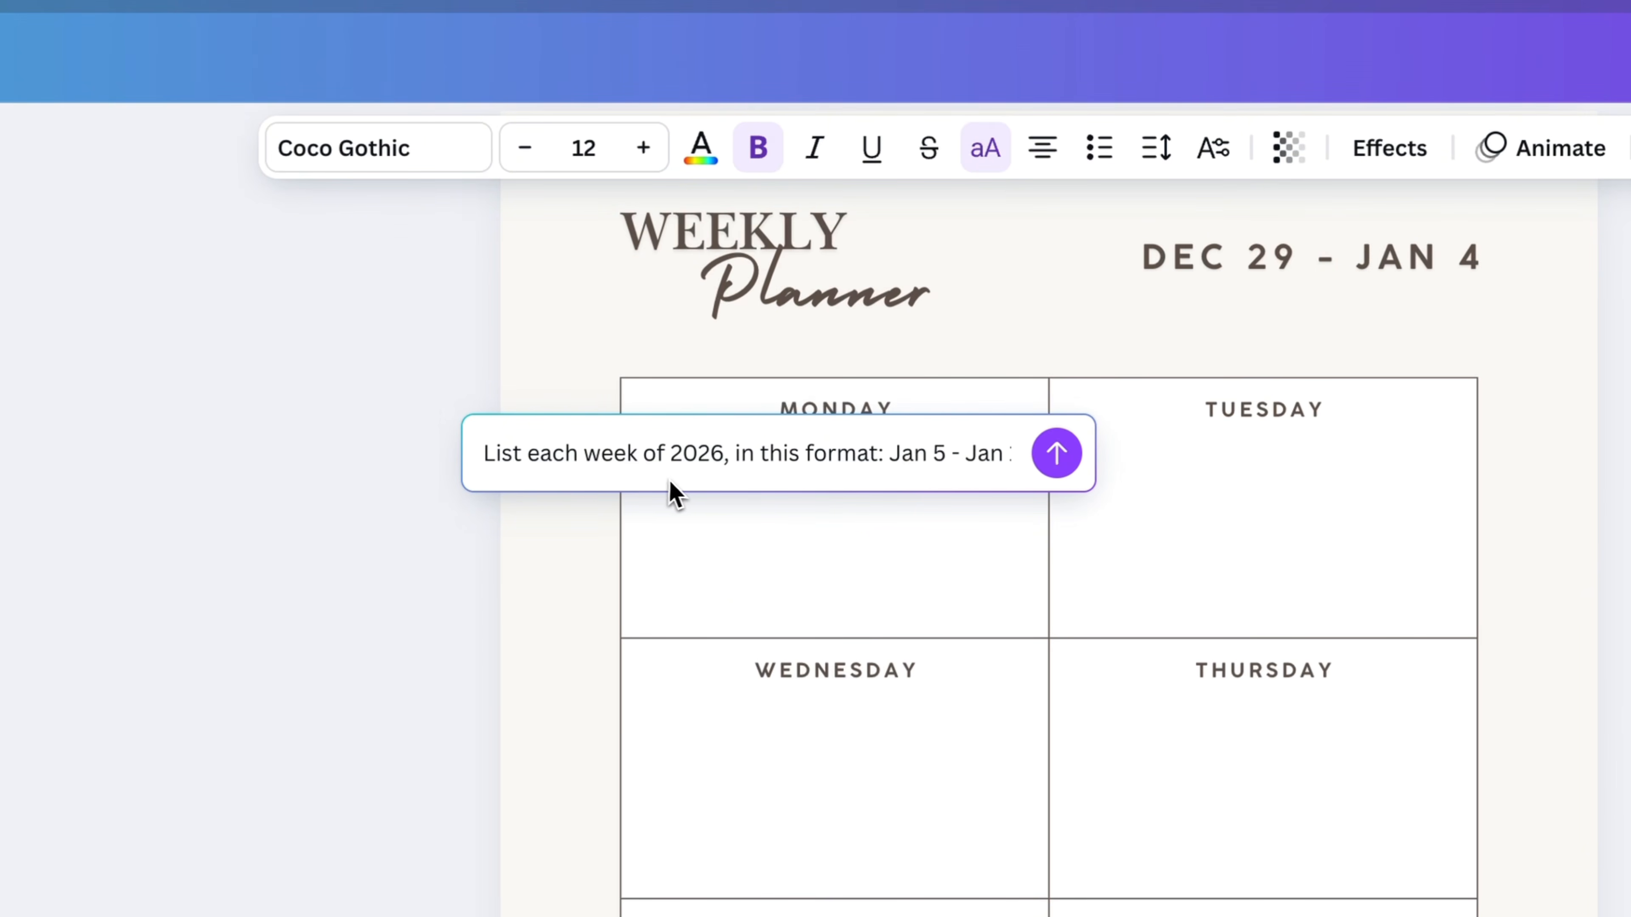
{"action": "scroll", "coordinate": [682, 473], "scroll_direction": "right", "scroll_amount": 2}
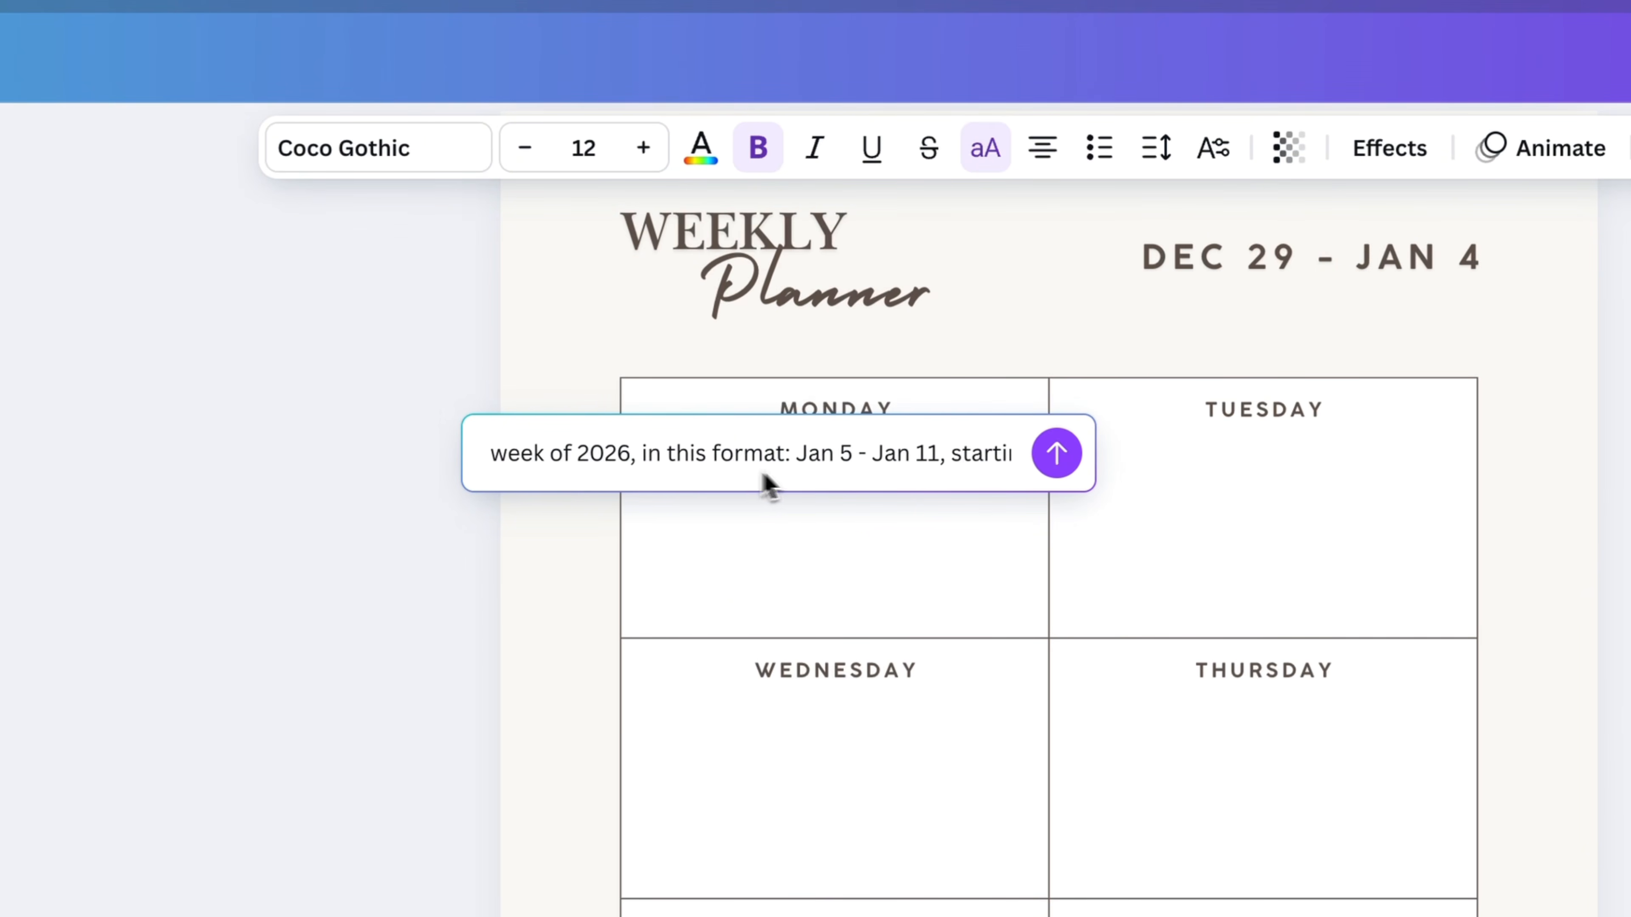
{"action": "scroll", "coordinate": [765, 475], "scroll_direction": "right", "scroll_amount": 3}
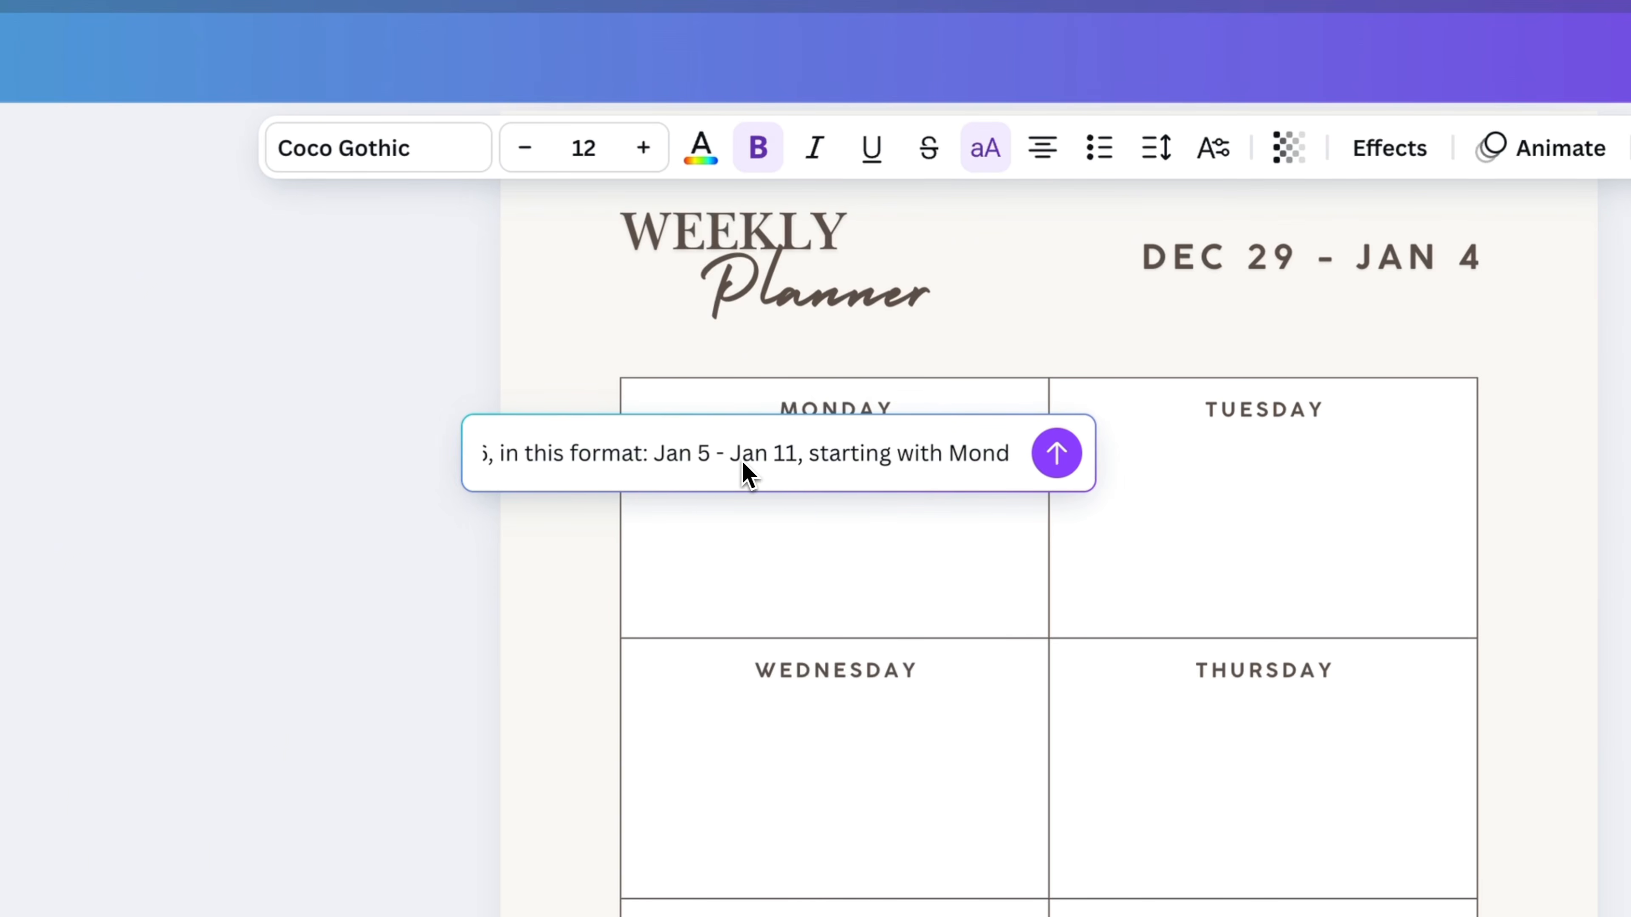
{"action": "scroll", "coordinate": [800, 457], "scroll_direction": "right", "scroll_amount": 1}
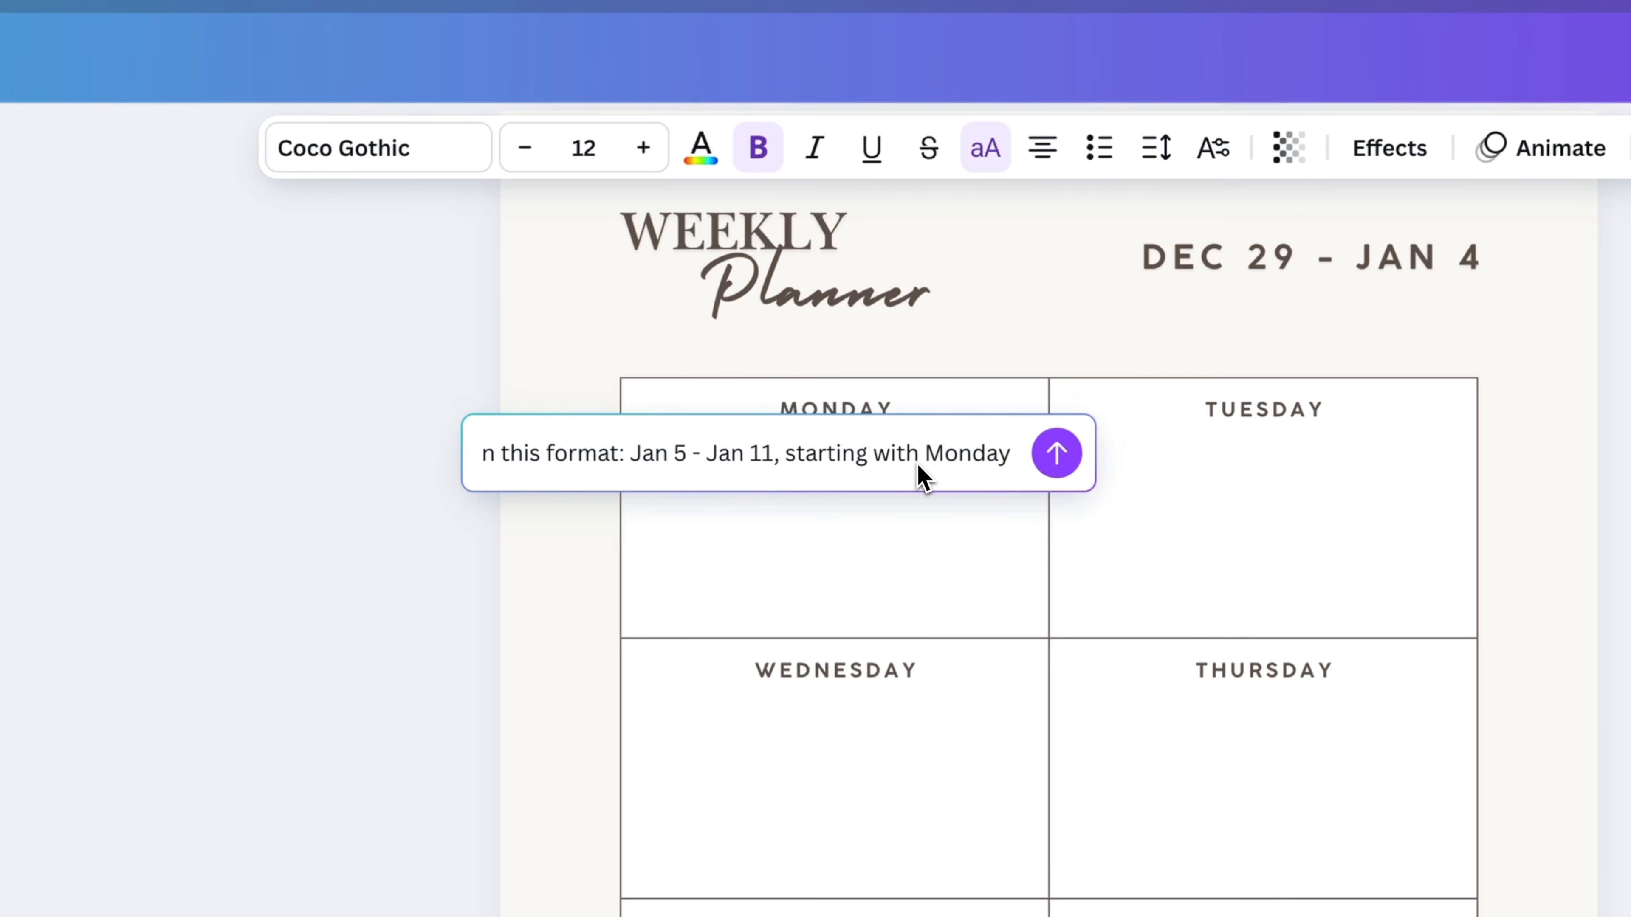
{"action": "type", "text": "and ending on Sunday"}
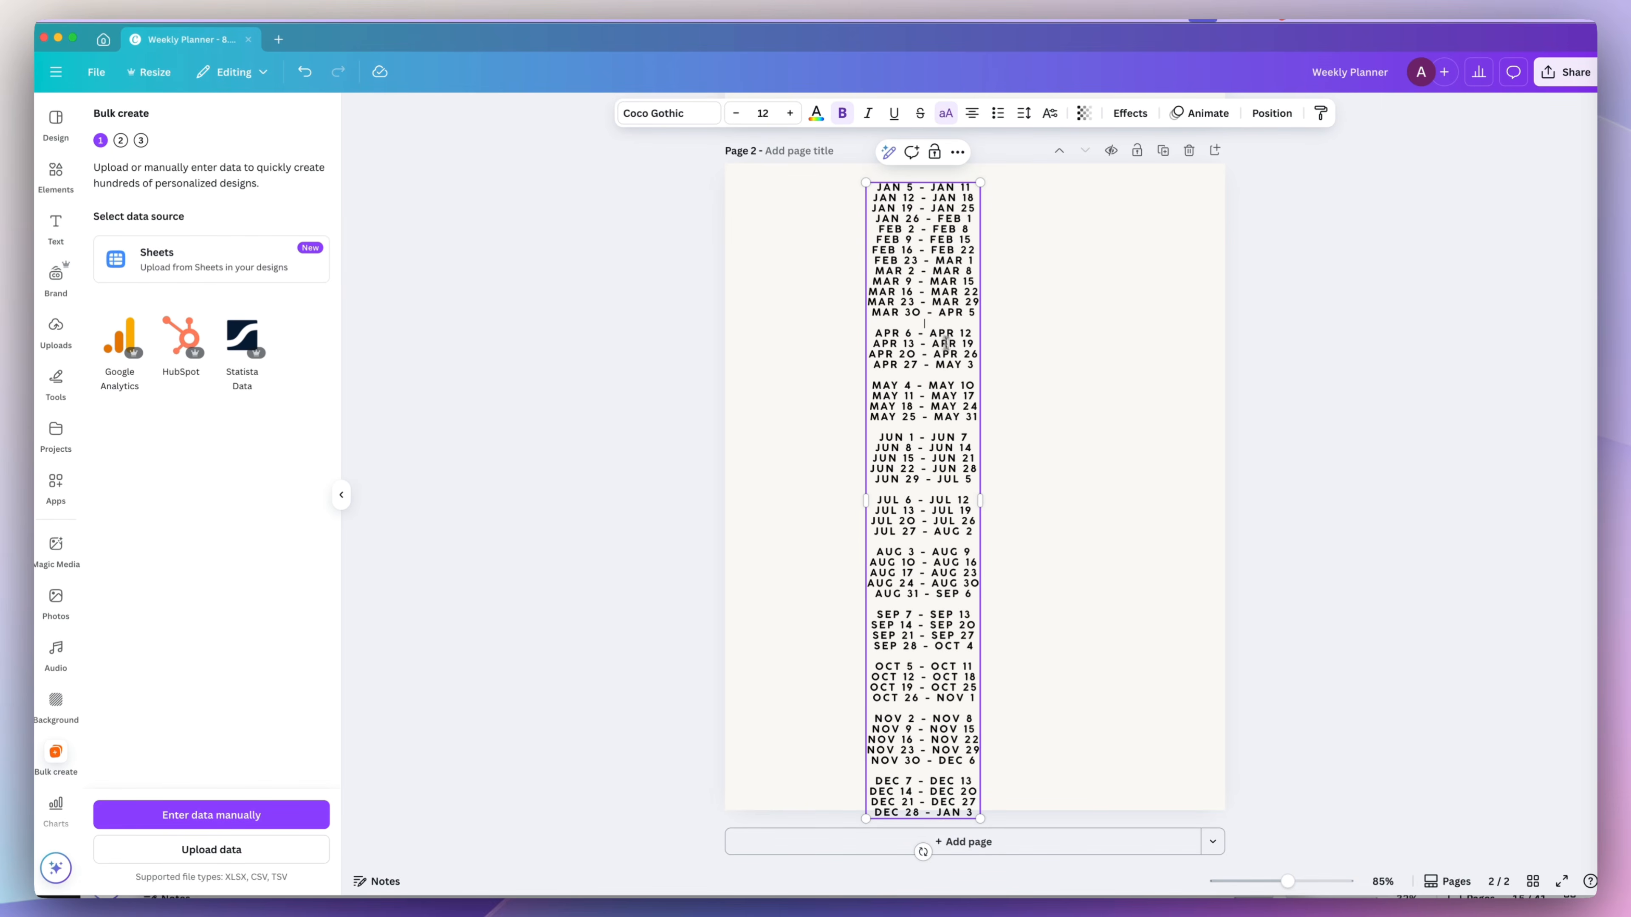
Remove the blank lines before the April, May, June and July weeks in the date list.
{"action": "key", "text": "BackSpace"}
{"action": "key", "text": "Down"}
{"action": "key", "text": "Down"}
{"action": "key", "text": "Down"}
{"action": "key", "text": "Down"}
{"action": "key", "text": "Delete"}
{"action": "key", "text": "Down"}
{"action": "key", "text": "Down"}
{"action": "key", "text": "Down"}
{"action": "key", "text": "Down"}
{"action": "key", "text": "Delete"}
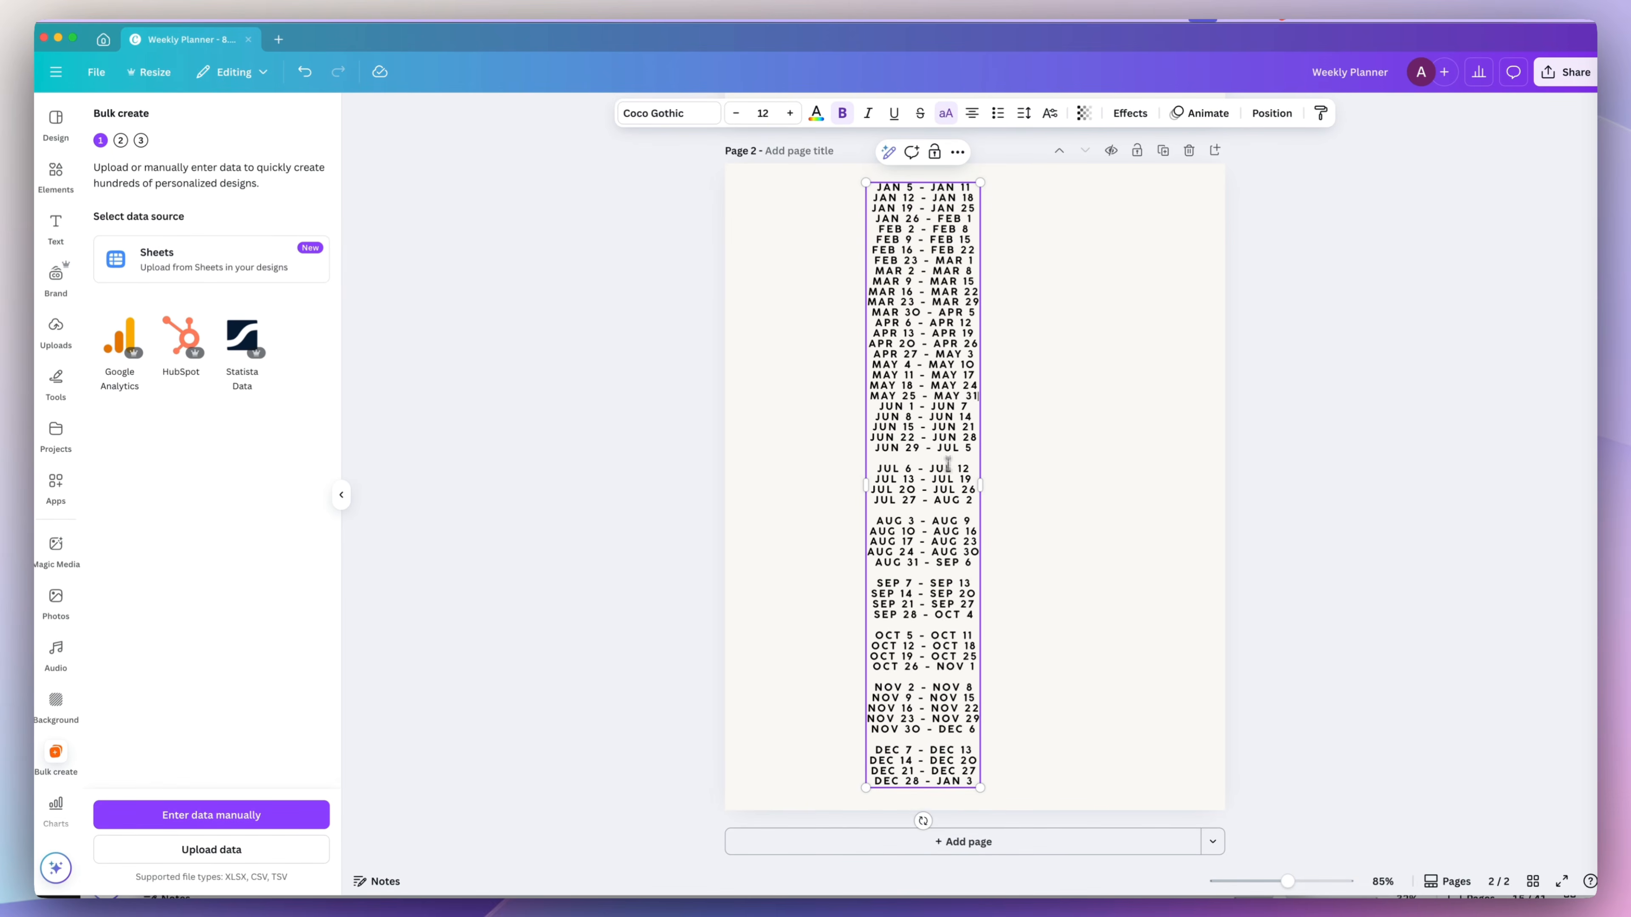
{"action": "key", "text": "Down"}
{"action": "key", "text": "Down"}
{"action": "key", "text": "Down"}
{"action": "key", "text": "Down"}
{"action": "key", "text": "Down"}
{"action": "key", "text": "Delete"}
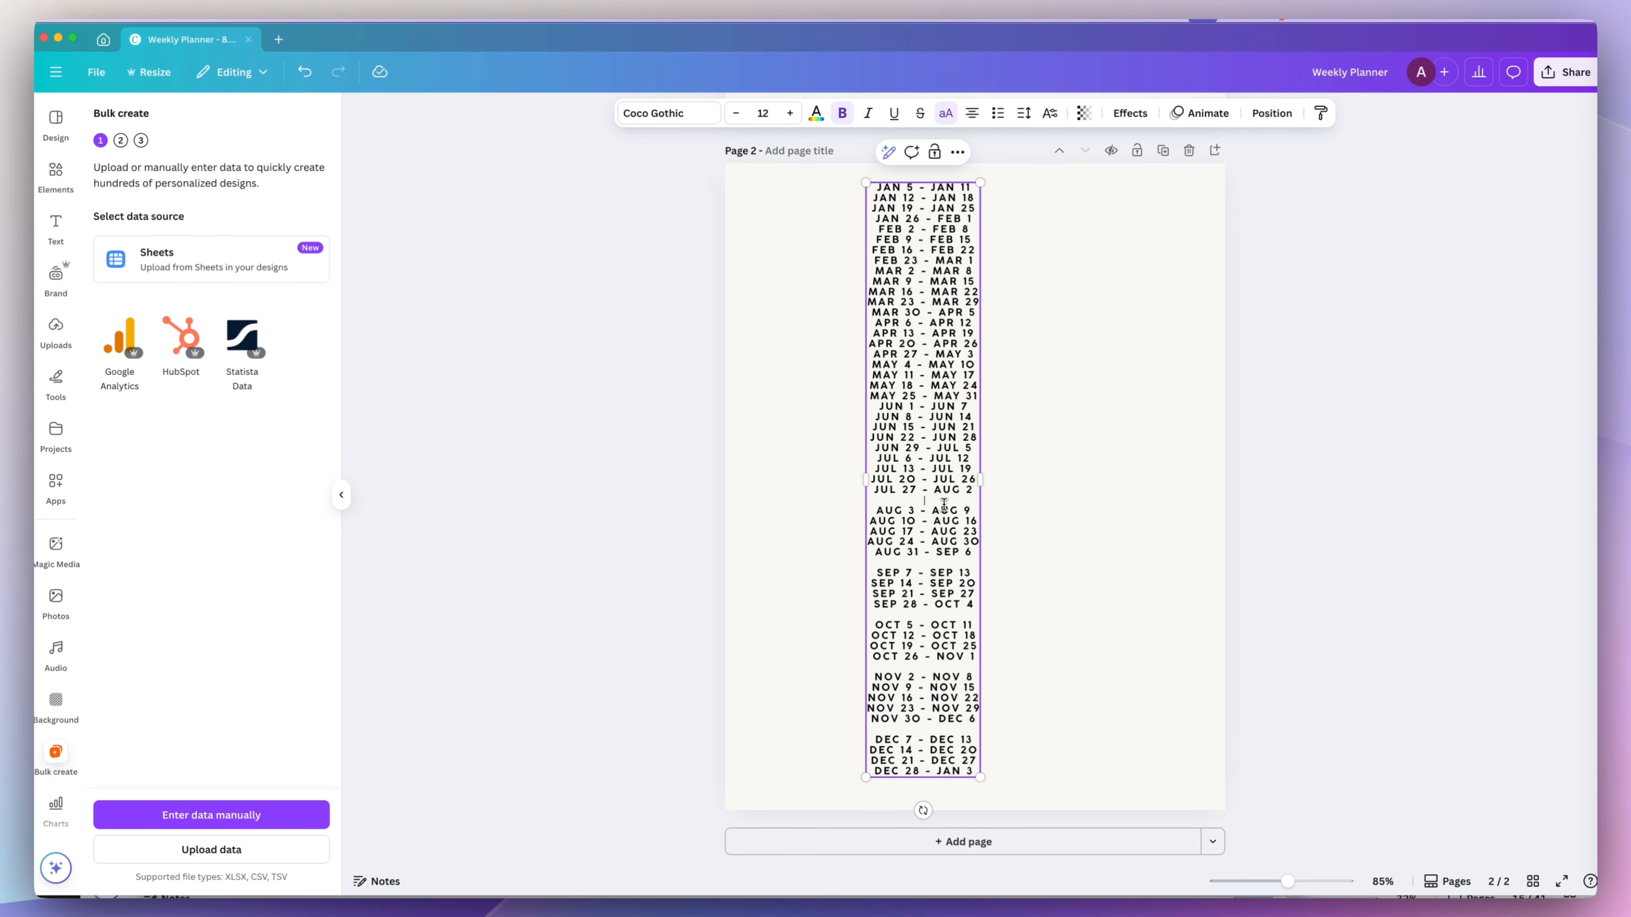
Remove the remaining blank lines before the August, September, October, November and December weeks in the date list.
{"action": "key", "text": "BackSpace"}
{"action": "key", "text": "Down"}
{"action": "key", "text": "Down"}
{"action": "key", "text": "Down"}
{"action": "key", "text": "Down"}
{"action": "key", "text": "Down"}
{"action": "key", "text": "Delete"}
{"action": "key", "text": "Down"}
{"action": "key", "text": "Down"}
{"action": "key", "text": "Down"}
{"action": "key", "text": "Down"}
{"action": "key", "text": "Delete"}
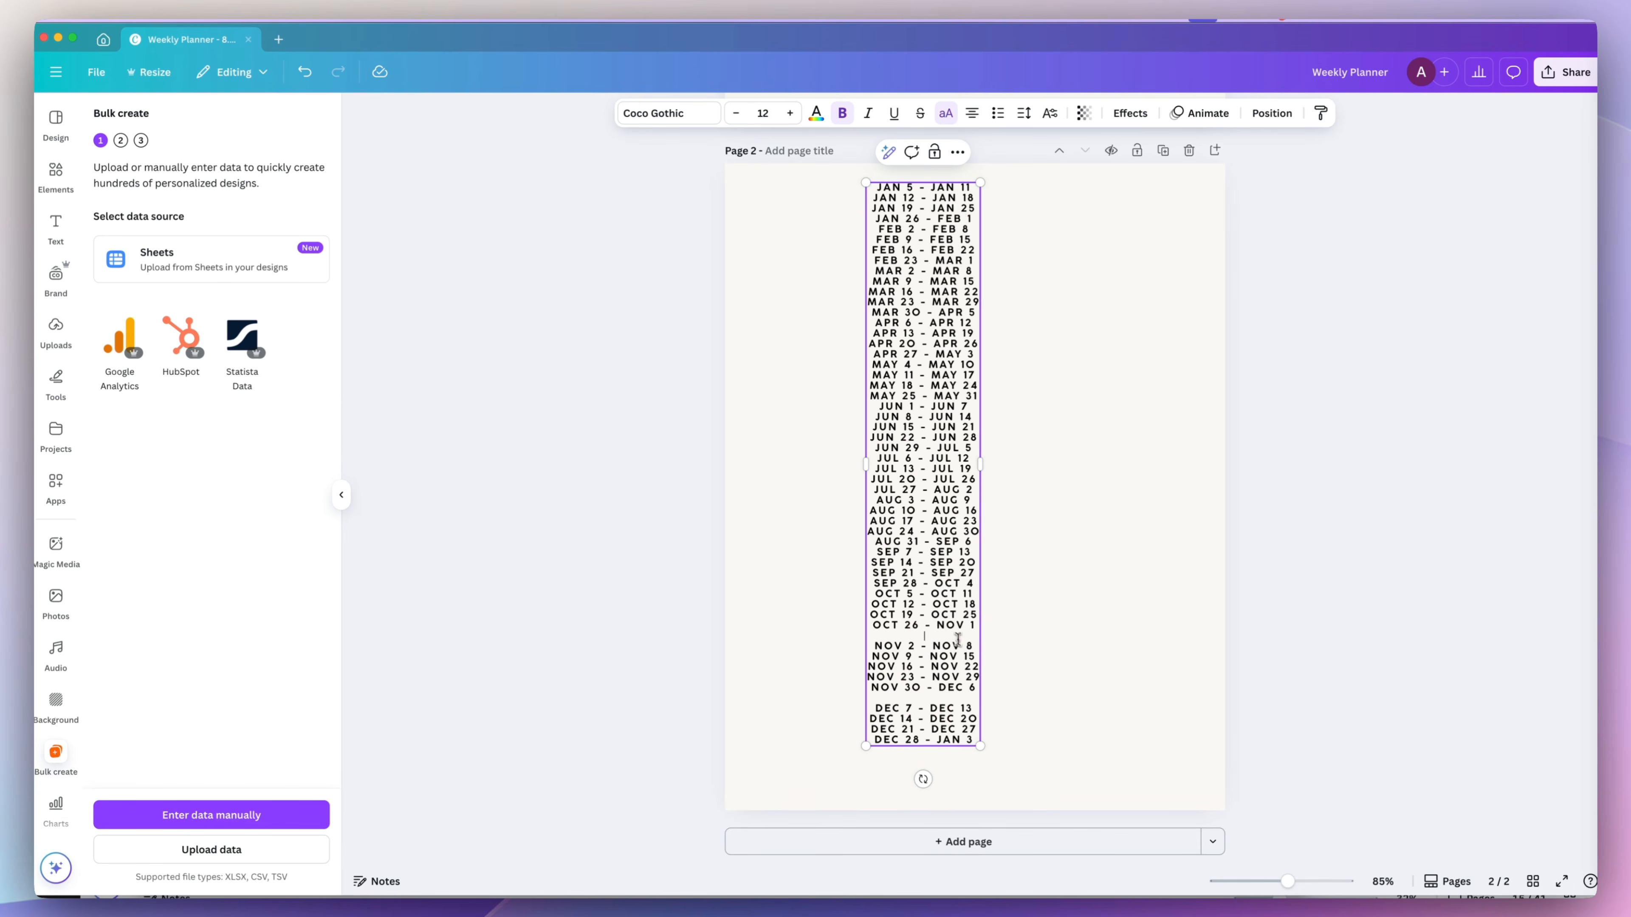
{"action": "key", "text": "BackSpace"}
{"action": "left_click", "coordinate": [952, 686]}
{"action": "key", "text": "BackSpace"}
Select the entire list of week ranges in the text box.
{"action": "left_click", "coordinate": [1055, 681]}
{"action": "triple_click", "coordinate": [947, 646]}
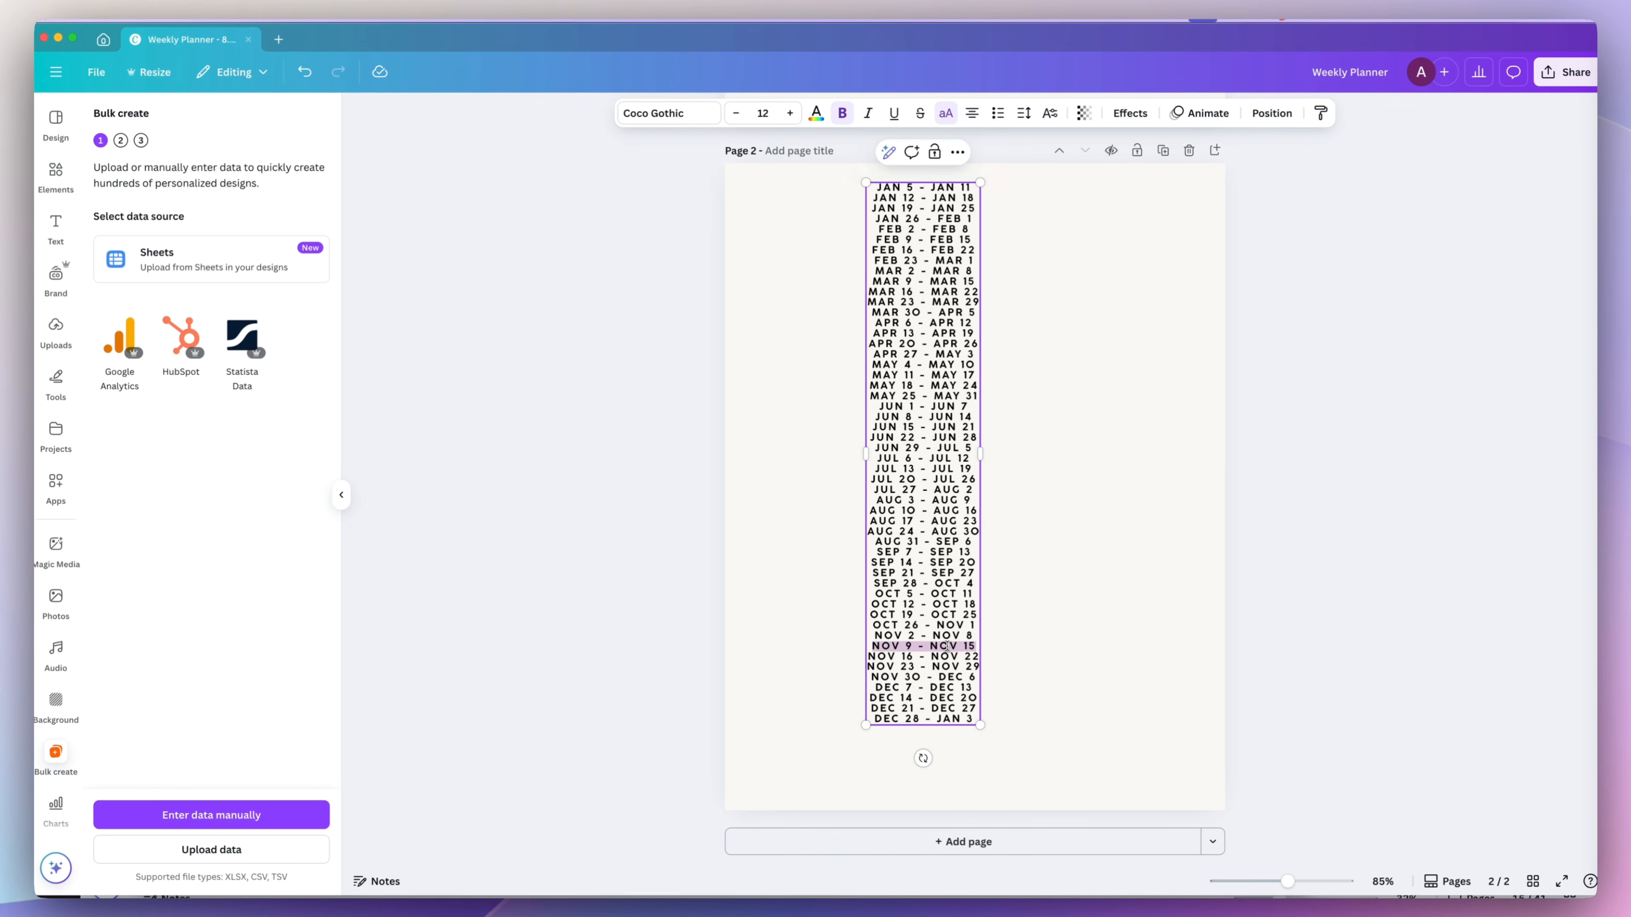
{"action": "key", "text": "super+a"}
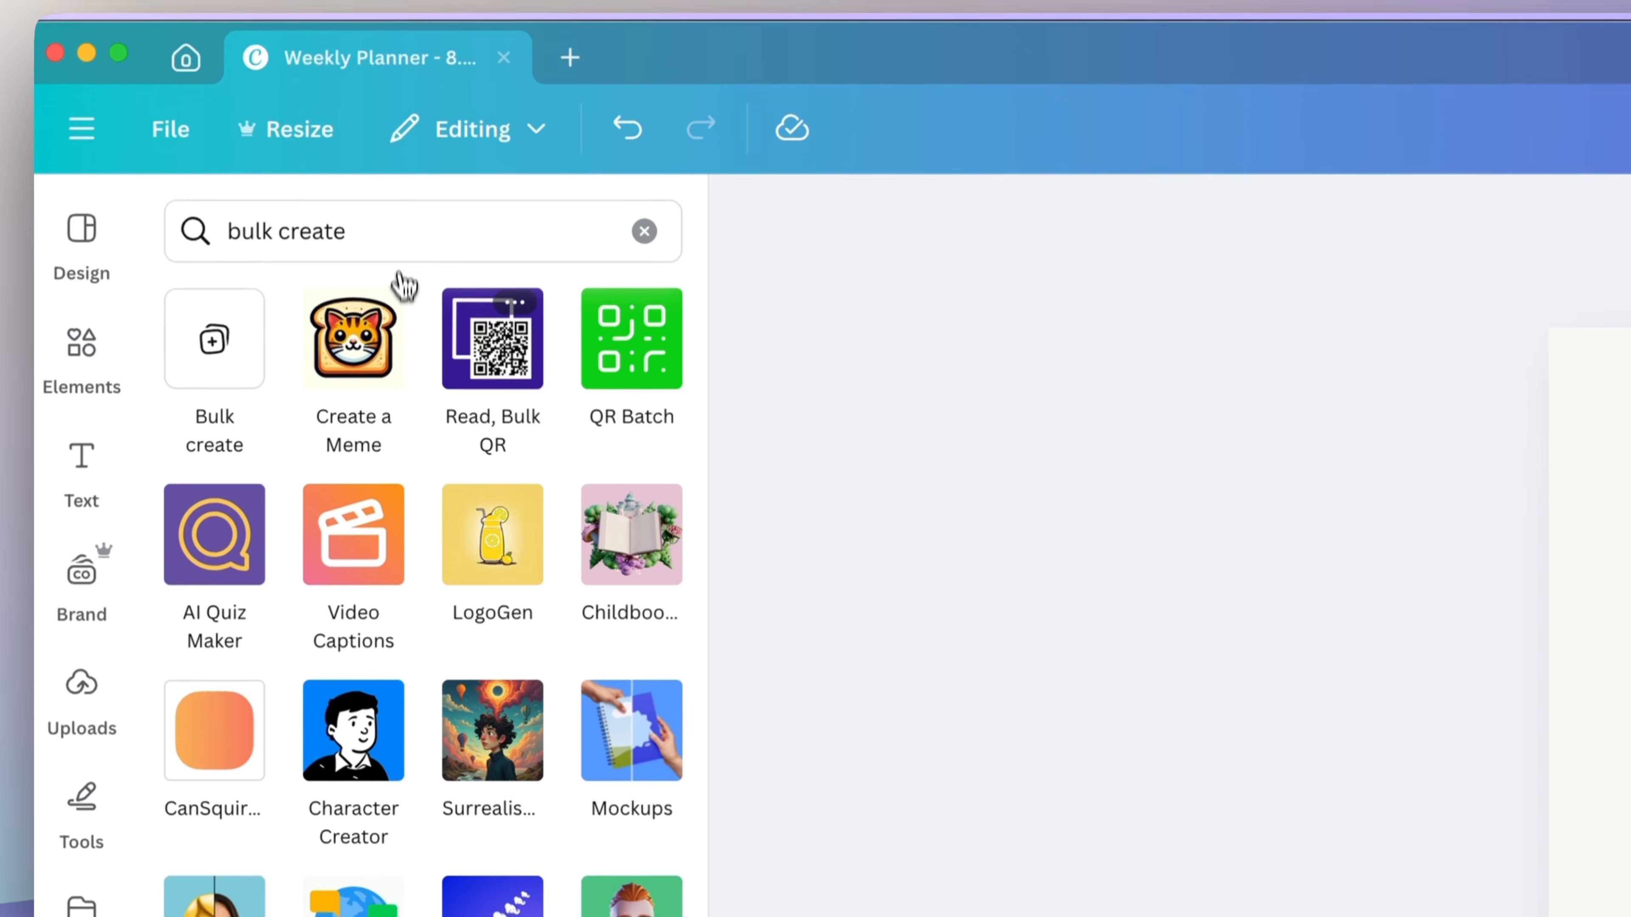
Search the apps for "bulk create", start manual data entry in Bulk create, and name the text column "dates".
{"action": "left_click", "coordinate": [391, 247]}
{"action": "left_click", "coordinate": [746, 291]}
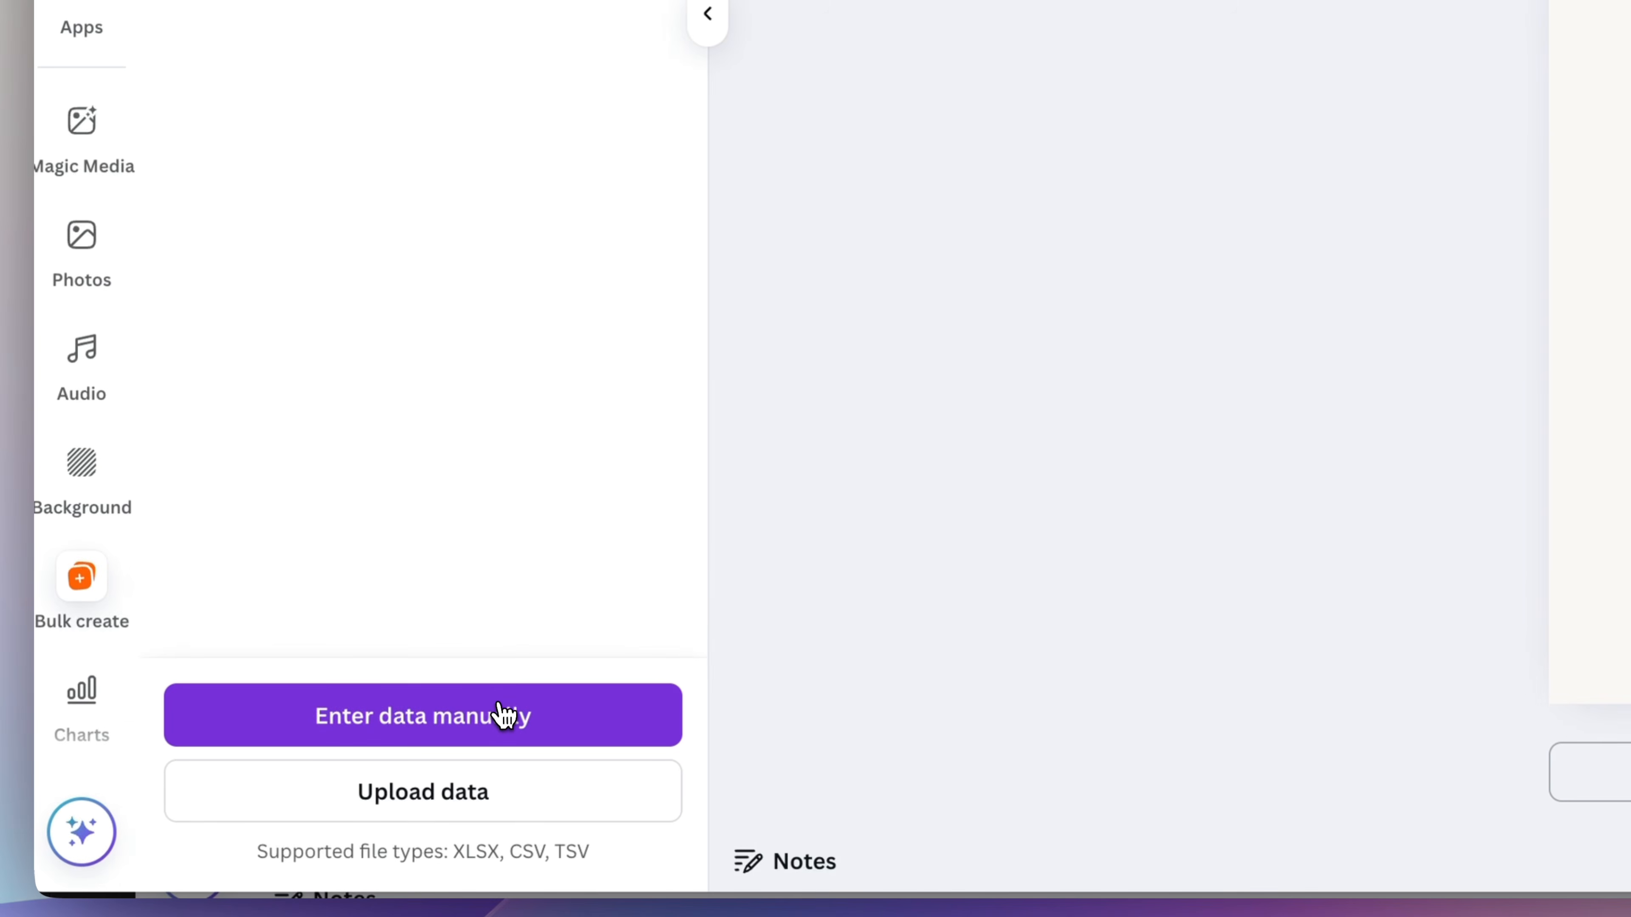
{"action": "left_click", "coordinate": [505, 715]}
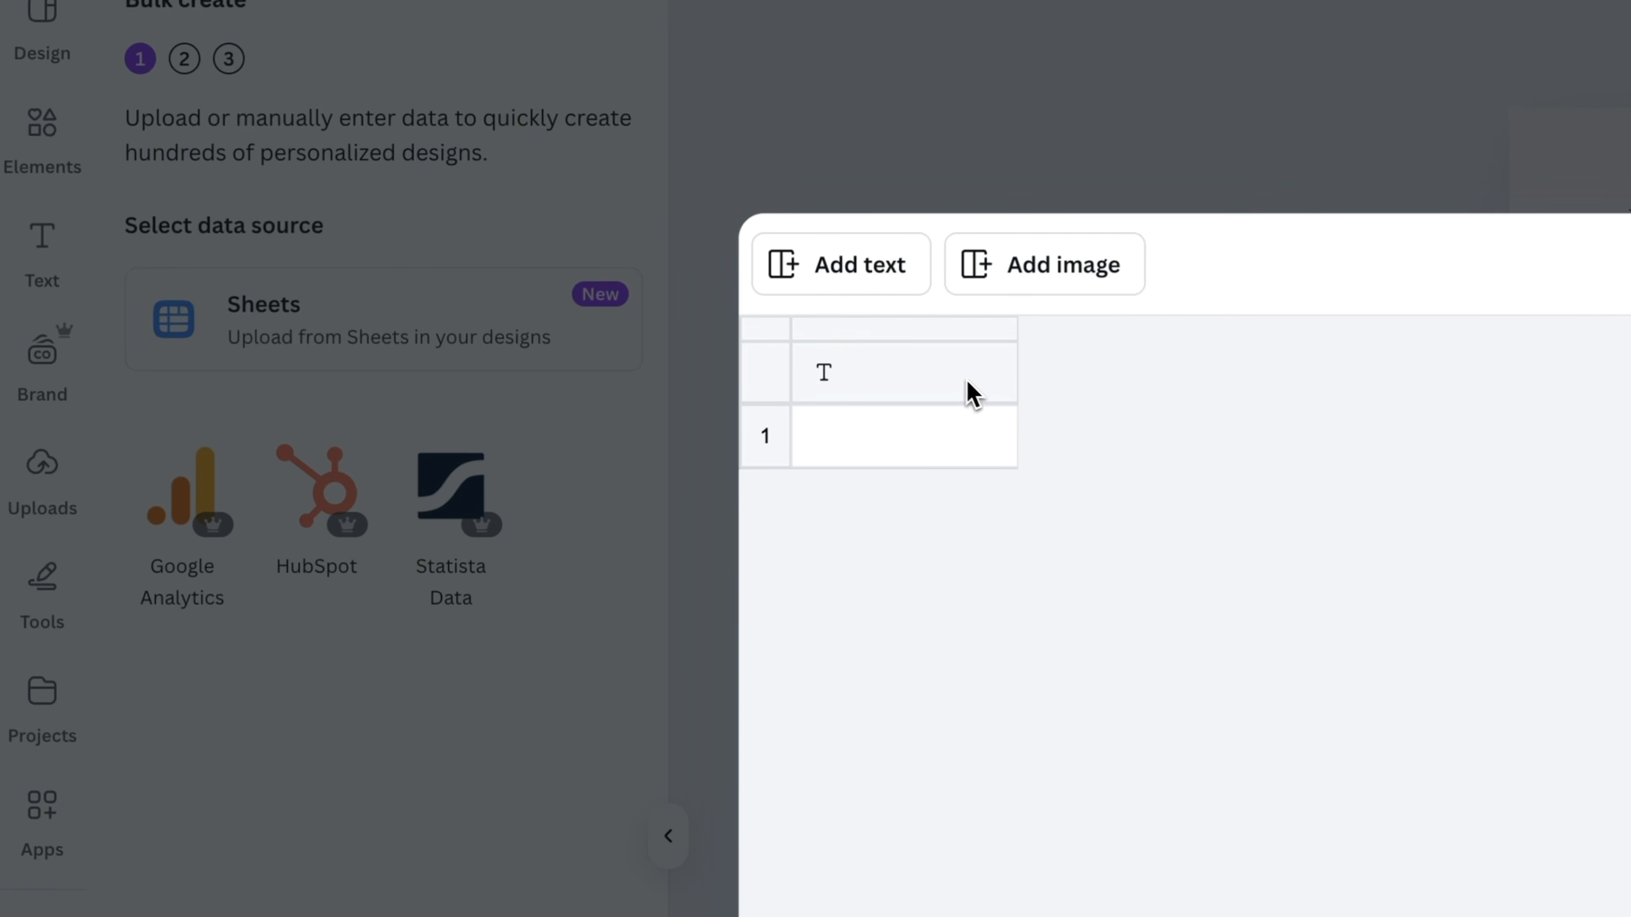
{"action": "left_click", "coordinate": [957, 388]}
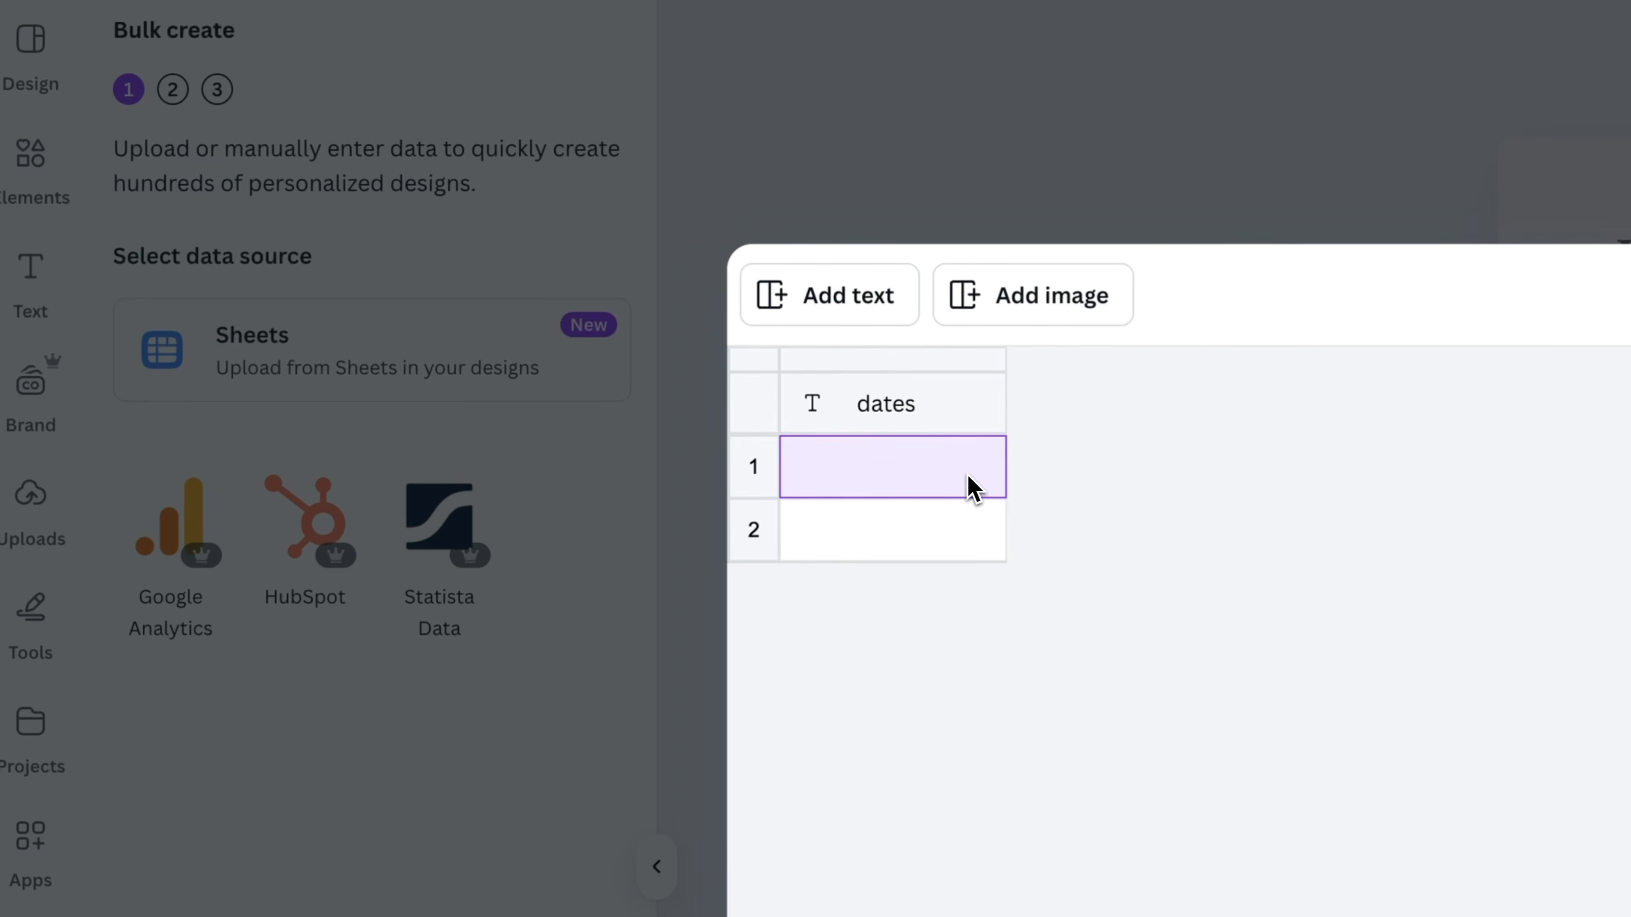
Fill the dates column with the week ranges from Jan 5 - Jan 11 through Dec 28 - Jan 3 and finish the data table.
{"action": "type", "text": "Jan 5 - Jan 11 Jan 12 - Jan 18 Jan 19 - Jan 25 Jan 26 - Feb 1 Feb 2 - Feb 8 Feb 9 - Feb 15 Feb 16 - Feb 22 Feb 23 - Mar 1 Mar 2 - Mar 8 Mar 9 - Mar 15 Mar 16 - Mar 22 Mar 23 - Mar 29 Mar 30 - Apr 5 Apr 6 - Apr 12 Apr 13 - Apr 19 Apr 20 - Apr 26 Apr 27 - May 3 May 4 - May 10 May 11 - May 17 May 18 - May 24 May 25 - May 31 Jun 1 - Jun 7 Jun 8 - Jun 14 Jun 15 - Jun 21 Jun 22 - Jun 28 Jun 29 - Jul 5 Jul 6 - Jul 12 Jul 13 - Jul 19 Jul 20 - Jul 26 Jul 27 - Aug 2 Aug 3 - Aug 9 Aug 10 - Aug 16 Aug 17 - Aug 23 Aug 24 - Aug 30 Aug 31 - Sep 6 Sep 7 - Sep 13 Sep 14 - Sep 20 Sep 21 - Sep 27 Sep 28 - Oct 4 Oct 5 - Oct 11 Oct 12 - Oct 18 Oct 19 - Oct 25 Oct 26 - Nov 1 Nov 2 - Nov 8 Nov 9 - Nov 15 Nov 16 - Nov 22 Nov 23 - Nov 29 Nov 30 - Dec 6 Dec 7 - Dec 13 Dec 14 - Dec 20 Dec 21 - Dec 27 Dec 28 - Jan 3"}
{"action": "scroll", "coordinate": [956, 565], "scroll_direction": "down", "scroll_amount": 15}
{"action": "scroll", "coordinate": [955, 568], "scroll_direction": "up", "scroll_amount": 10}
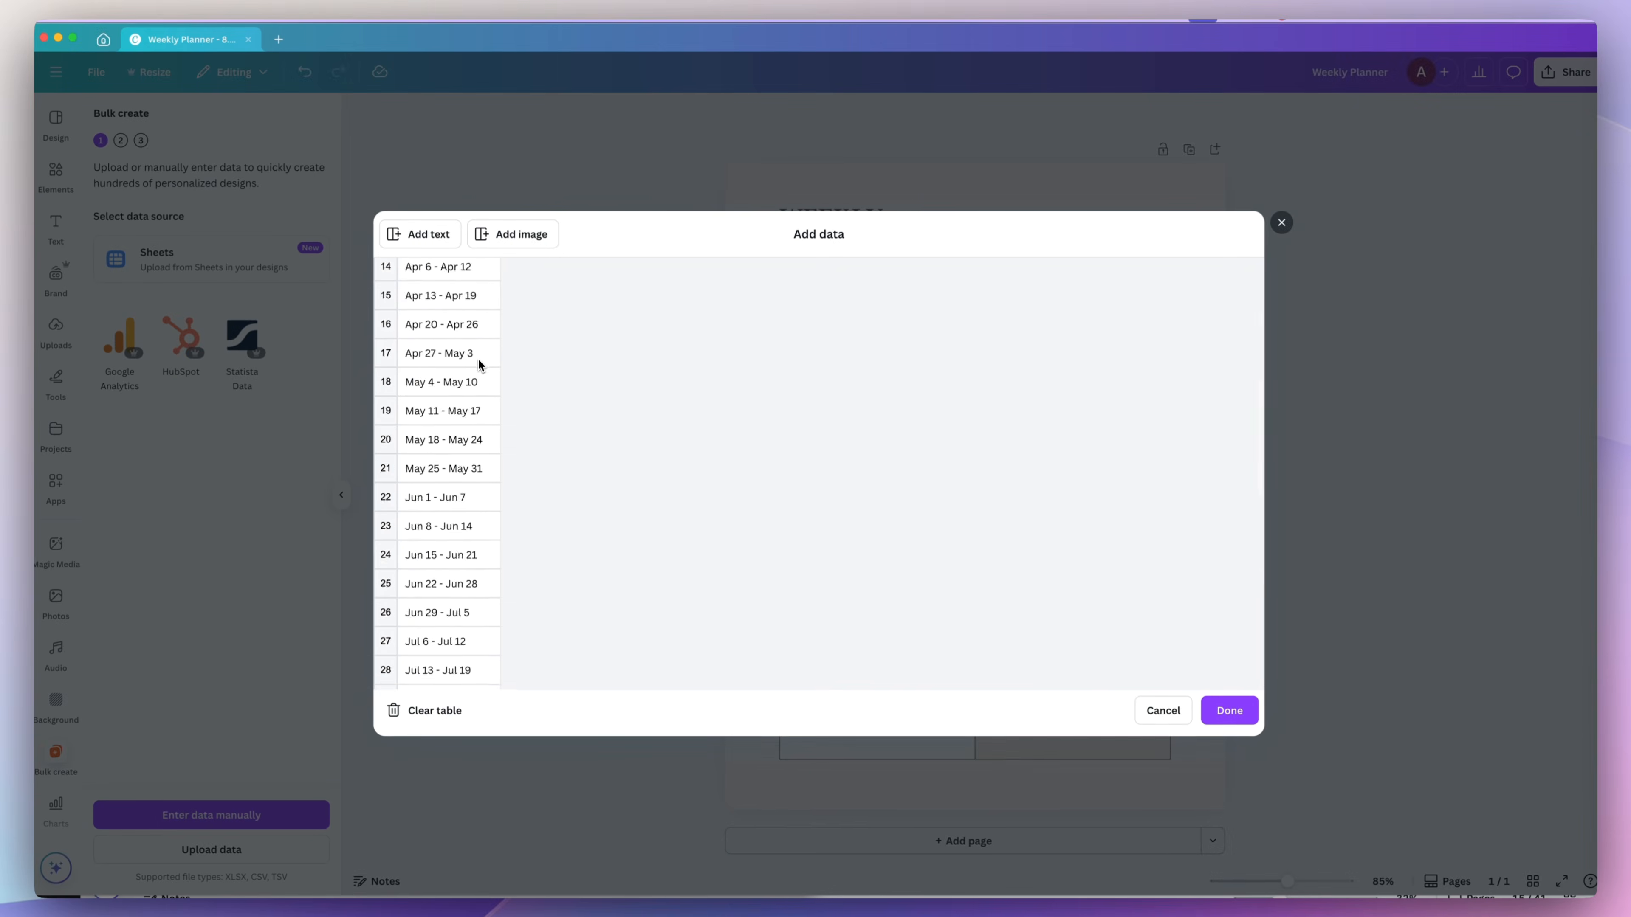
{"action": "scroll", "coordinate": [478, 364], "scroll_direction": "up", "scroll_amount": 5}
{"action": "left_click", "coordinate": [1228, 711]}
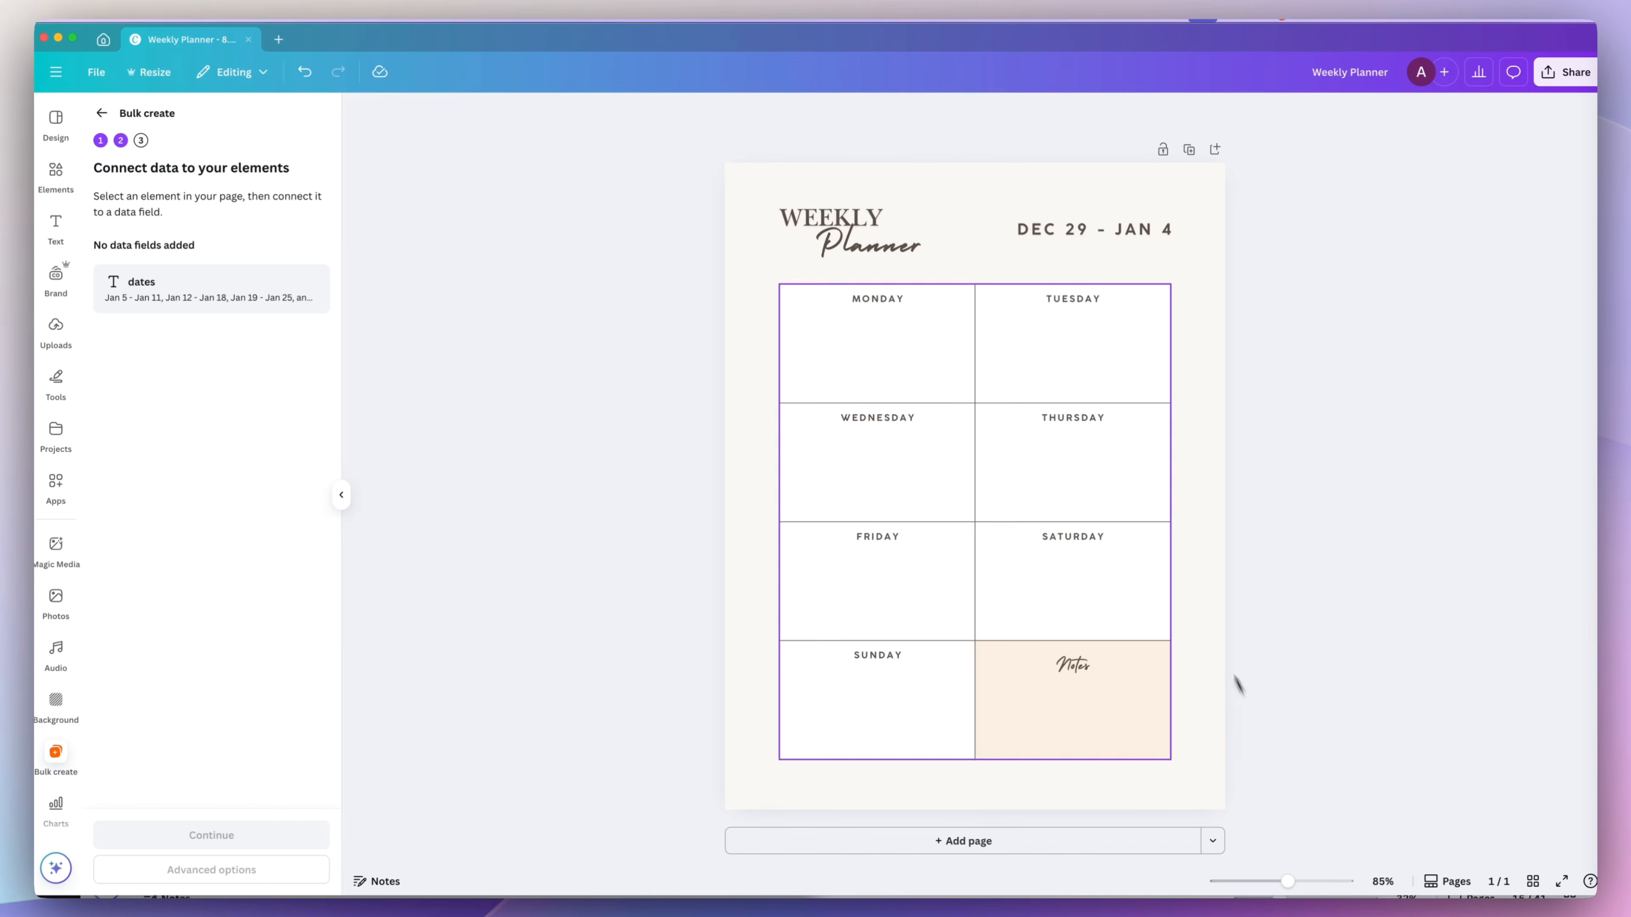
Connect the "Dec 29 - Jan 4" text on the planner page to the dates data field.
{"action": "left_click", "coordinate": [1092, 239]}
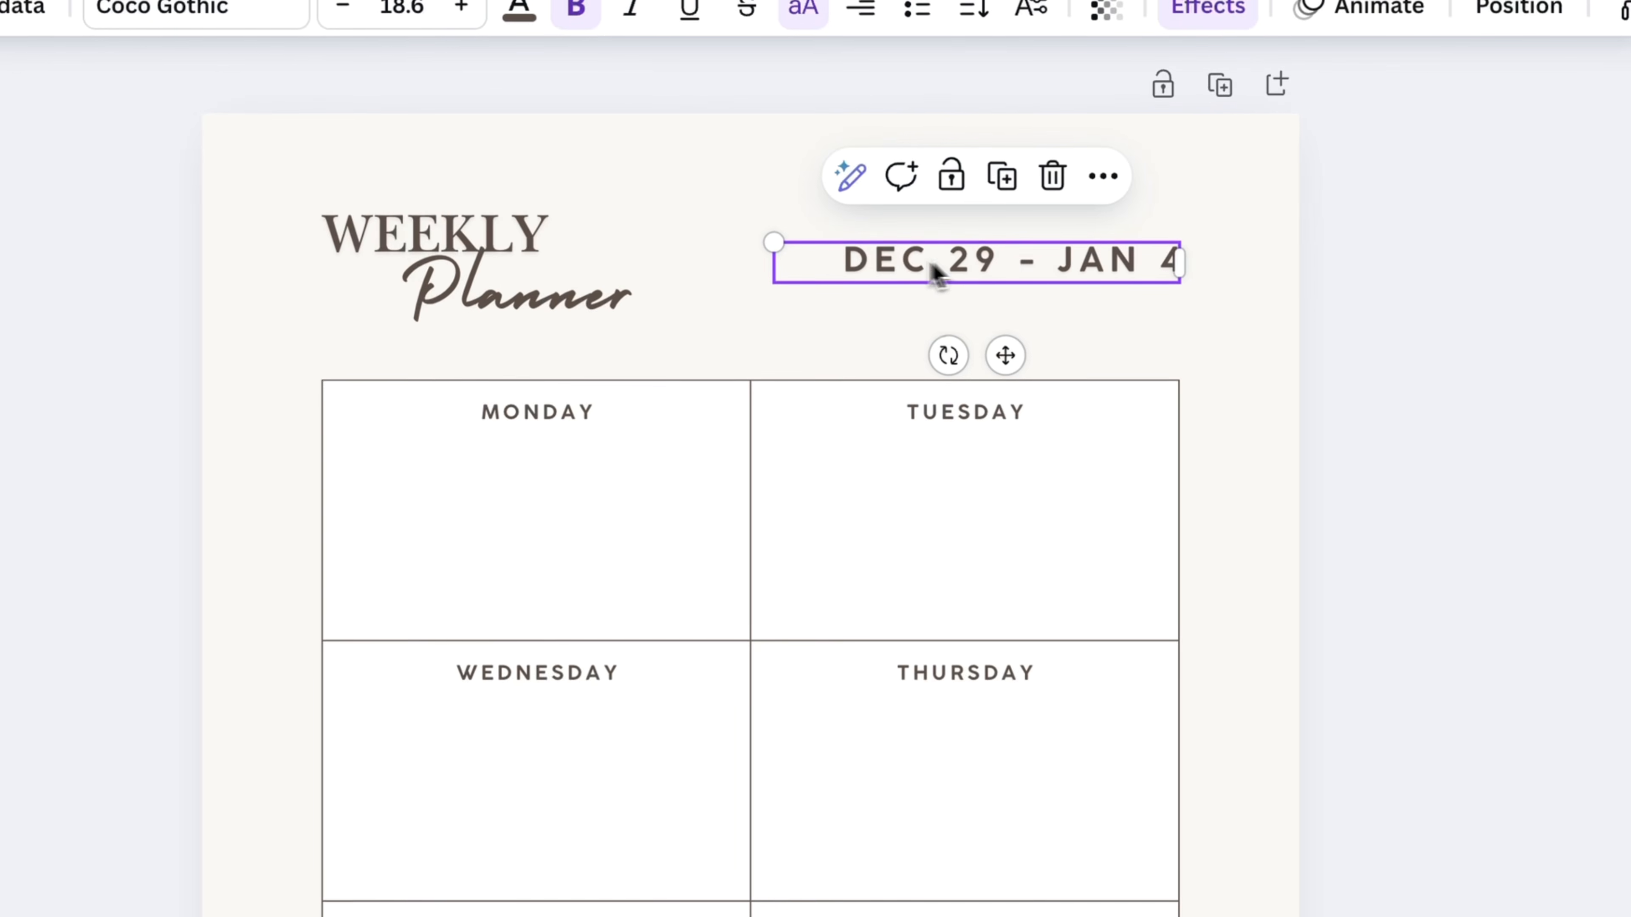
{"action": "right_click", "coordinate": [922, 268]}
{"action": "left_click", "coordinate": [1066, 735]}
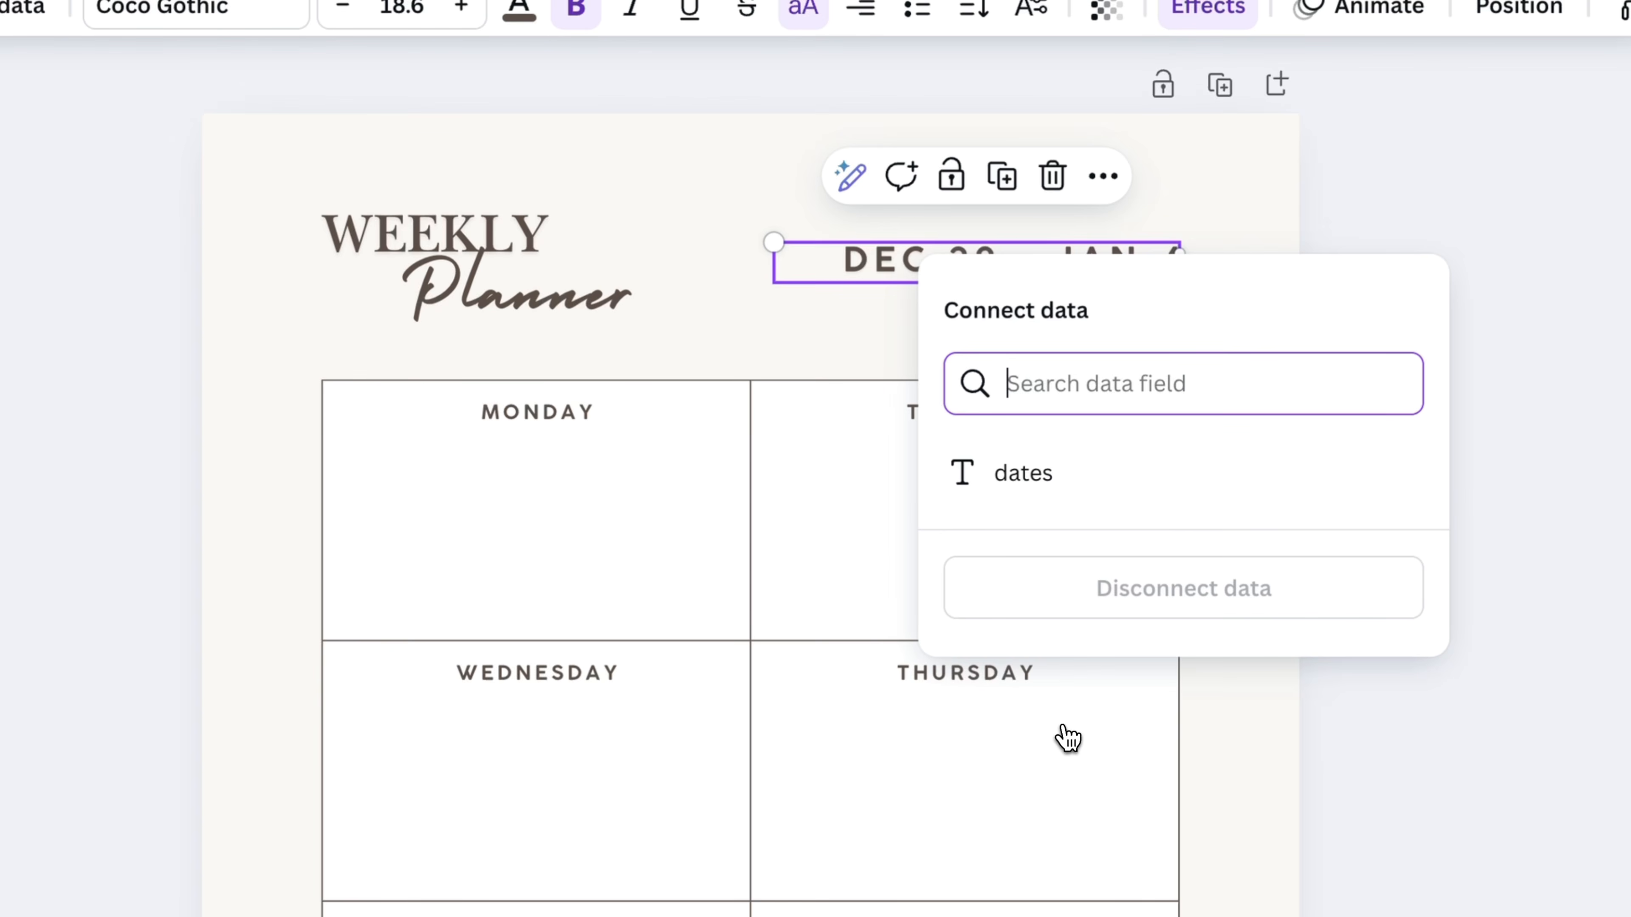
{"action": "left_click", "coordinate": [1047, 474]}
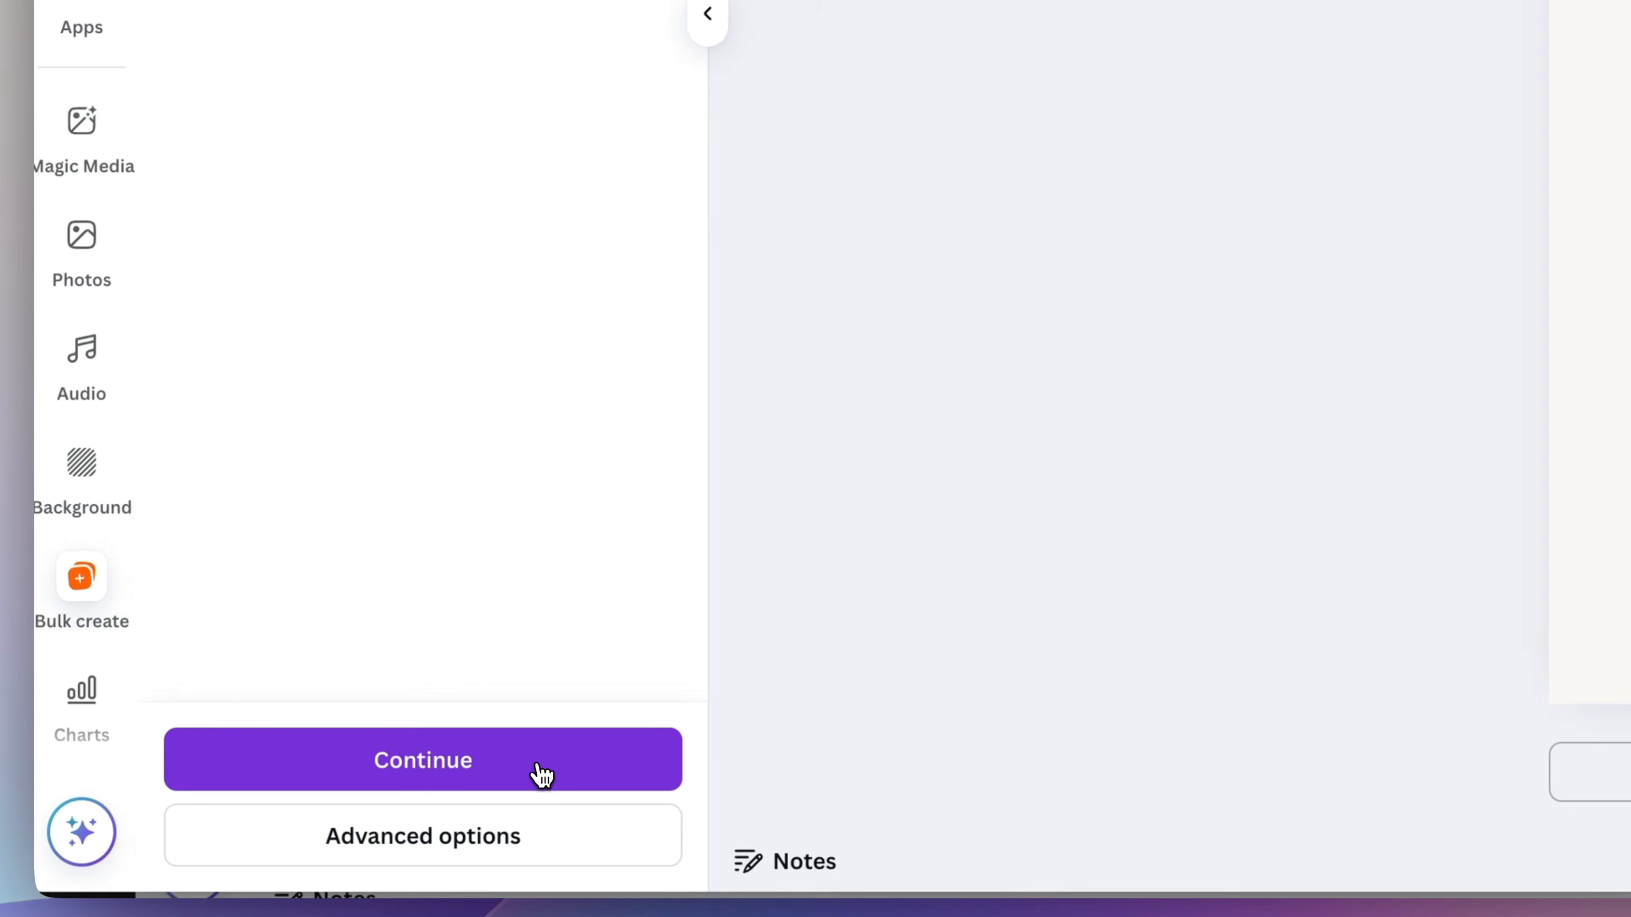
Review the date entries with all of them selected and generate the 52 designs.
{"action": "left_click", "coordinate": [541, 768]}
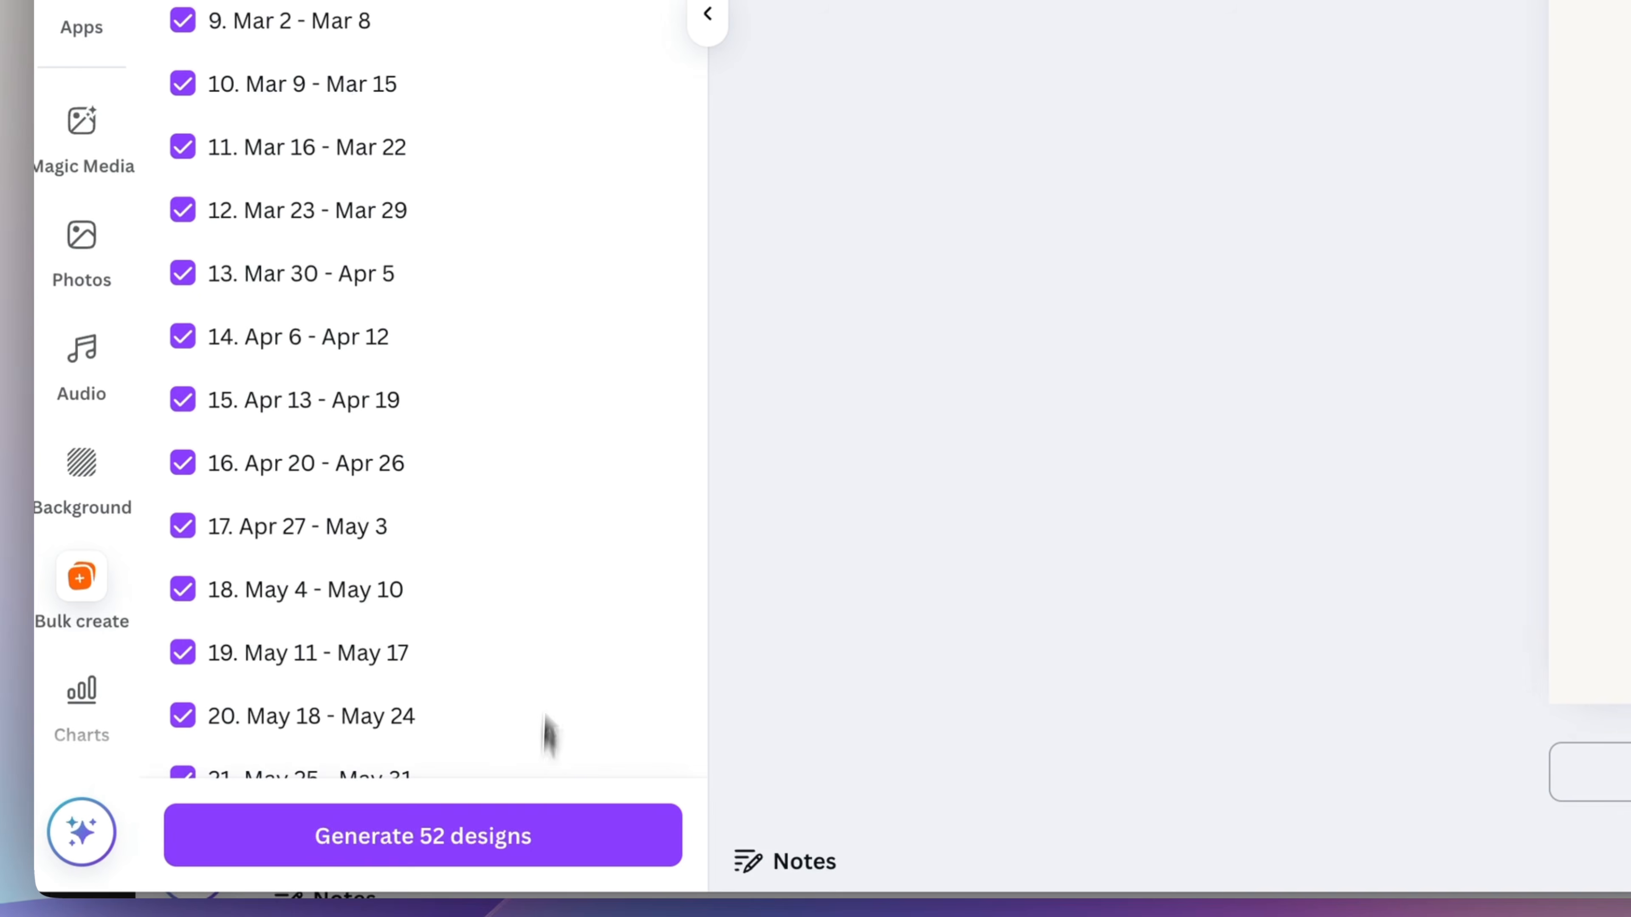
{"action": "scroll", "coordinate": [291, 174], "scroll_direction": "down", "scroll_amount": 10}
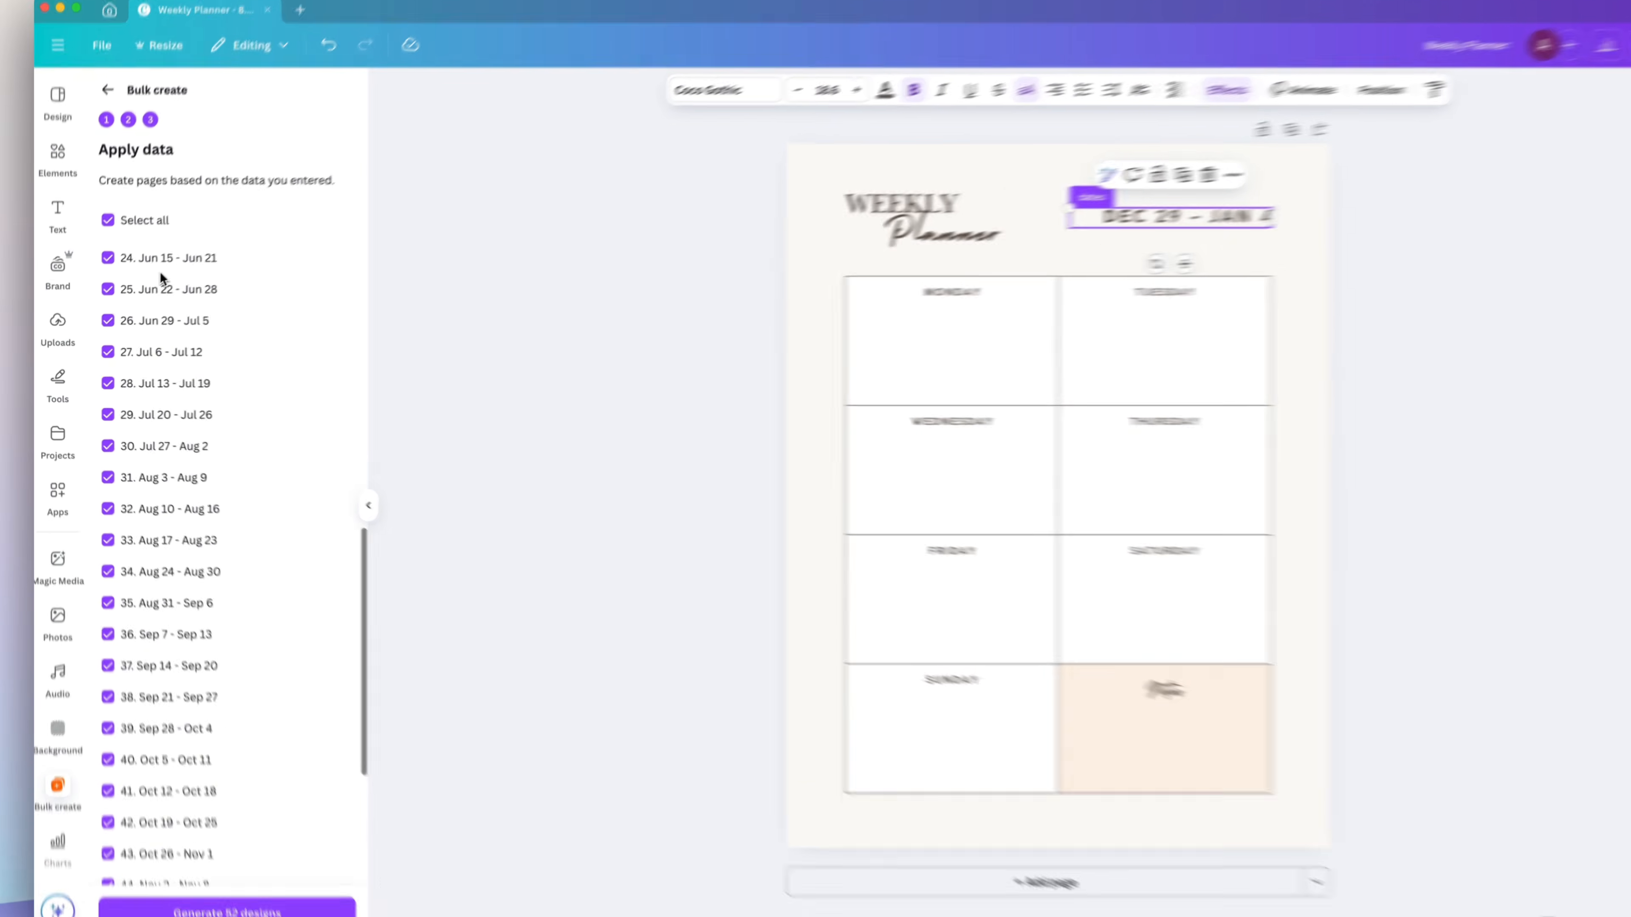
{"action": "scroll", "coordinate": [159, 273], "scroll_direction": "down", "scroll_amount": 5}
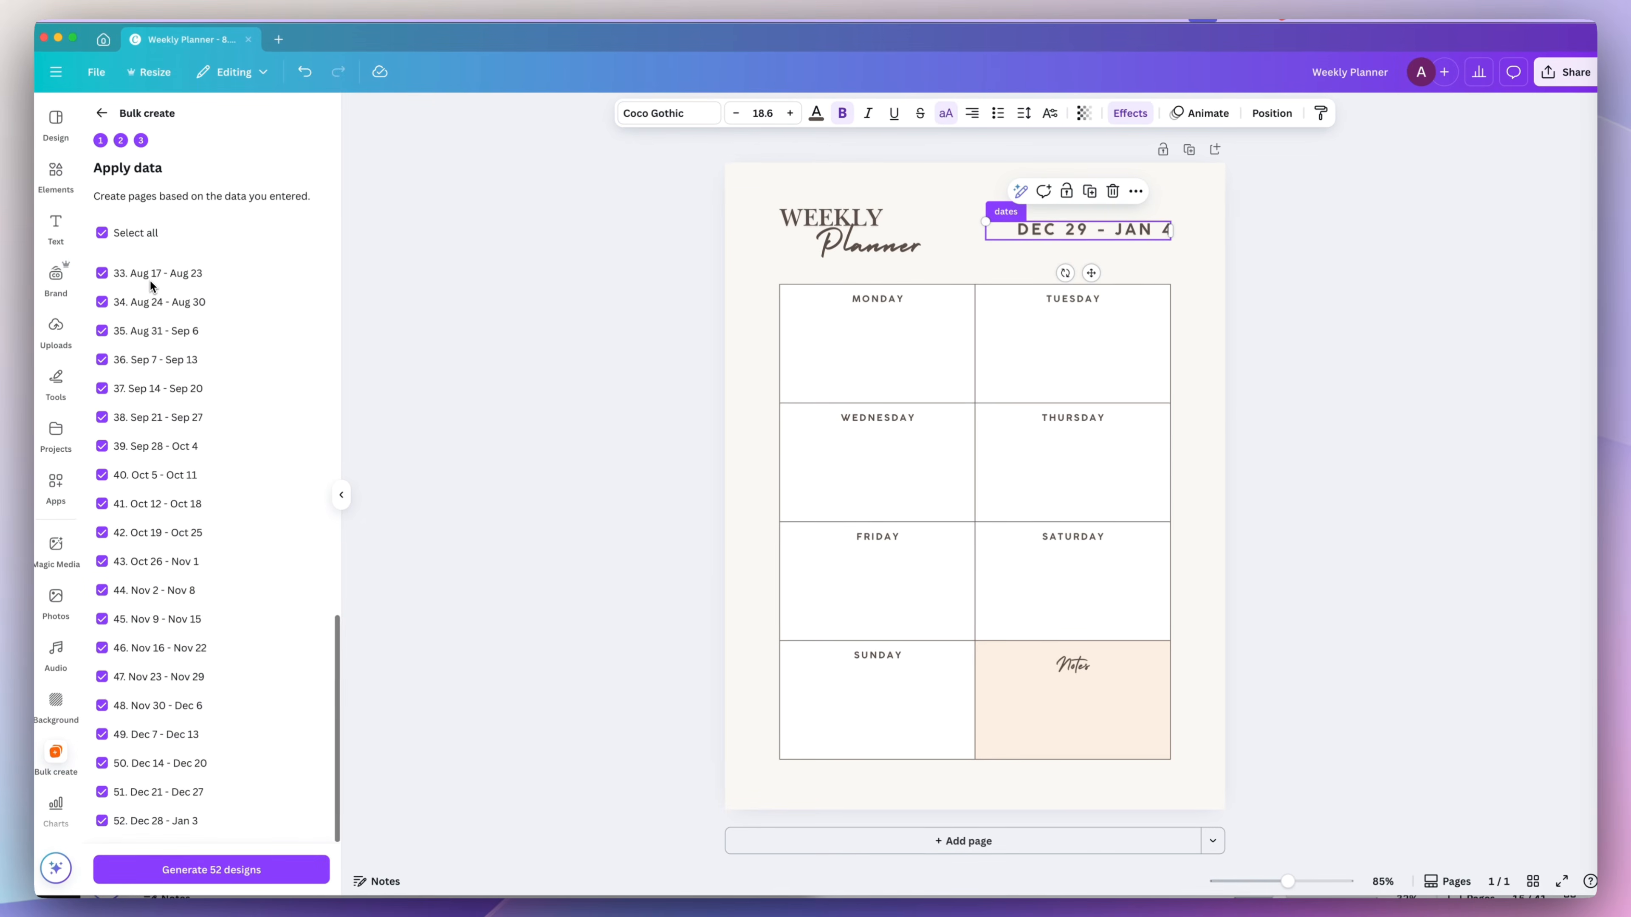
{"action": "scroll", "coordinate": [159, 272], "scroll_direction": "up", "scroll_amount": 12}
{"action": "scroll", "coordinate": [160, 272], "scroll_direction": "down", "scroll_amount": 12}
{"action": "left_click", "coordinate": [300, 874]}
{"action": "left_click", "coordinate": [299, 873]}
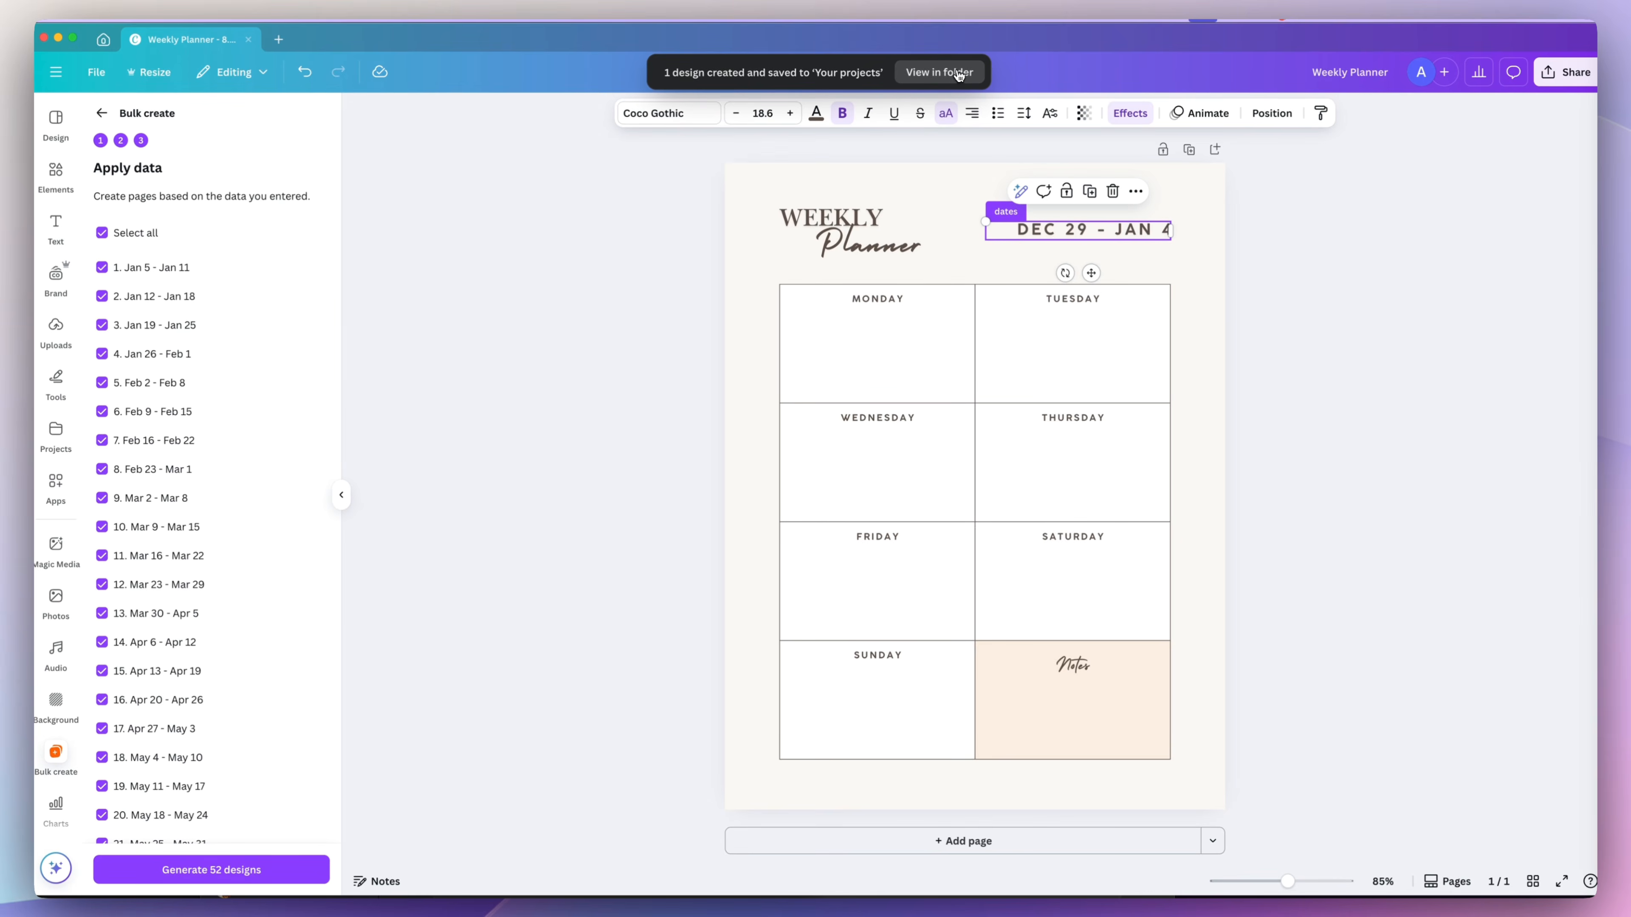
Open the bulk-created planner design and look over all its pages in grid view.
{"action": "left_click", "coordinate": [958, 73]}
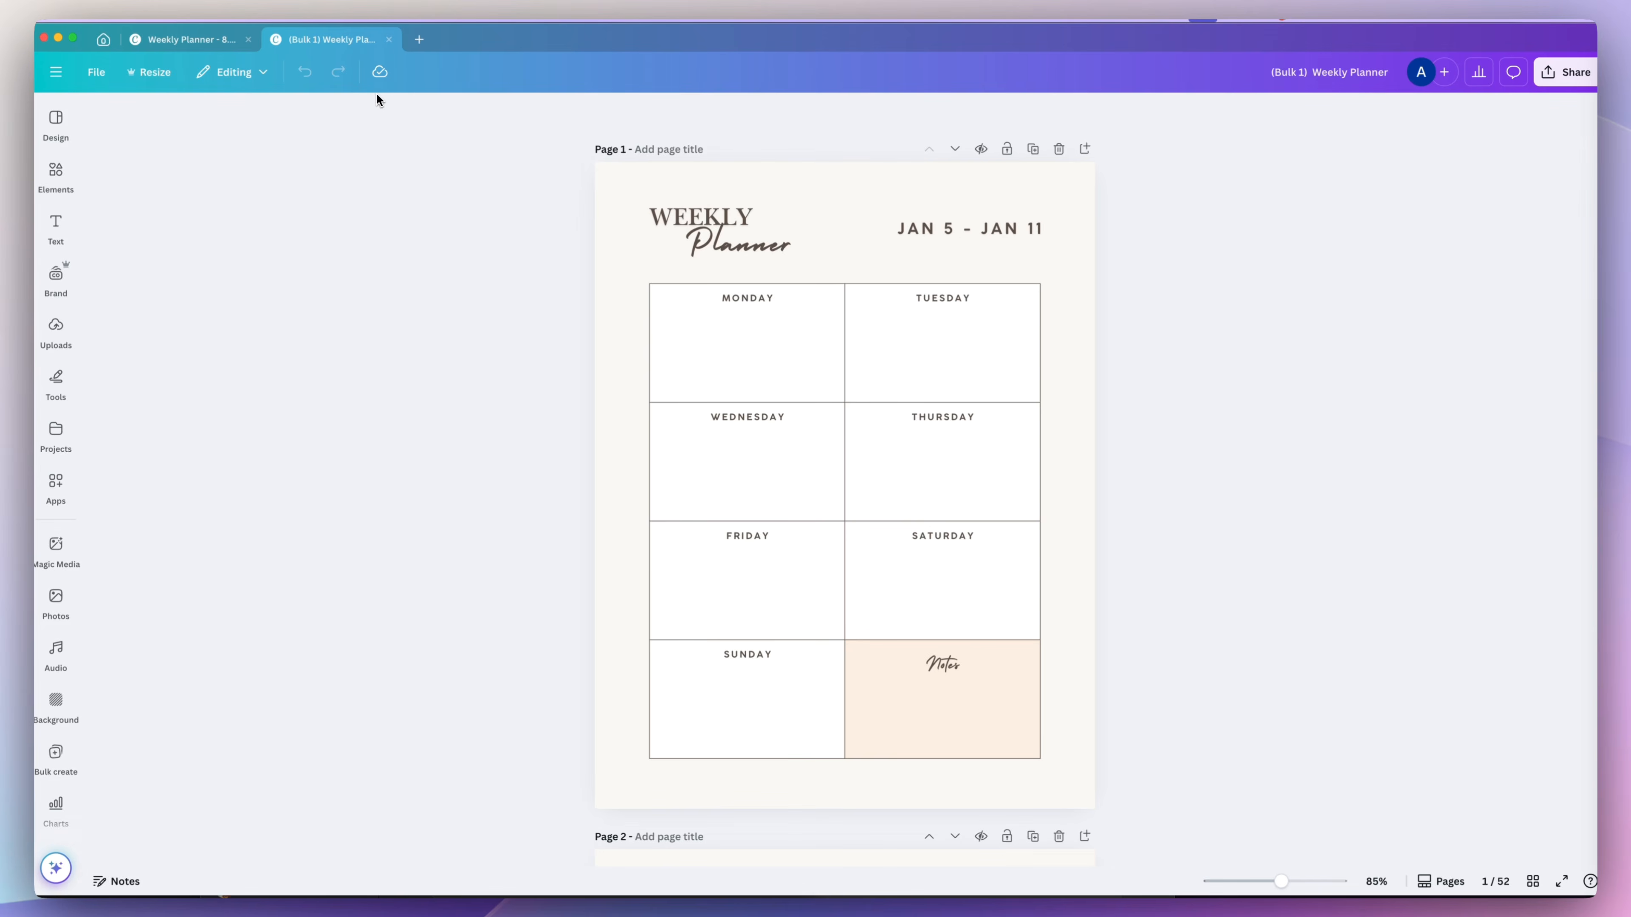
{"action": "scroll", "coordinate": [655, 266], "scroll_direction": "down", "scroll_amount": 10}
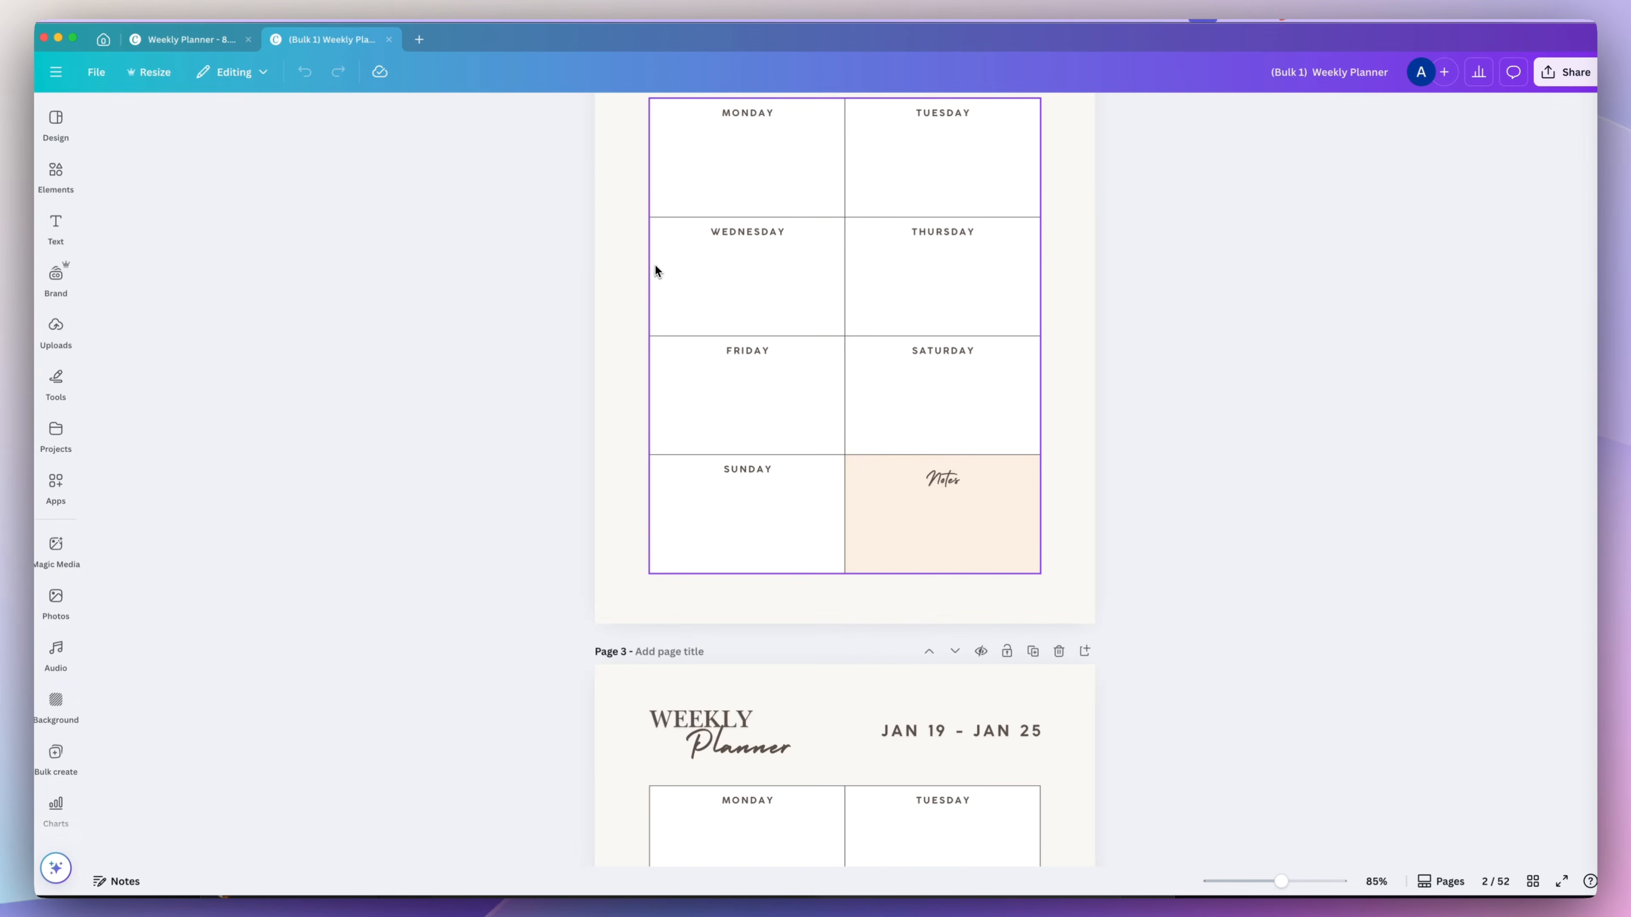
{"action": "scroll", "coordinate": [655, 264], "scroll_direction": "down", "scroll_amount": 2}
{"action": "scroll", "coordinate": [835, 362], "scroll_direction": "down", "scroll_amount": 5}
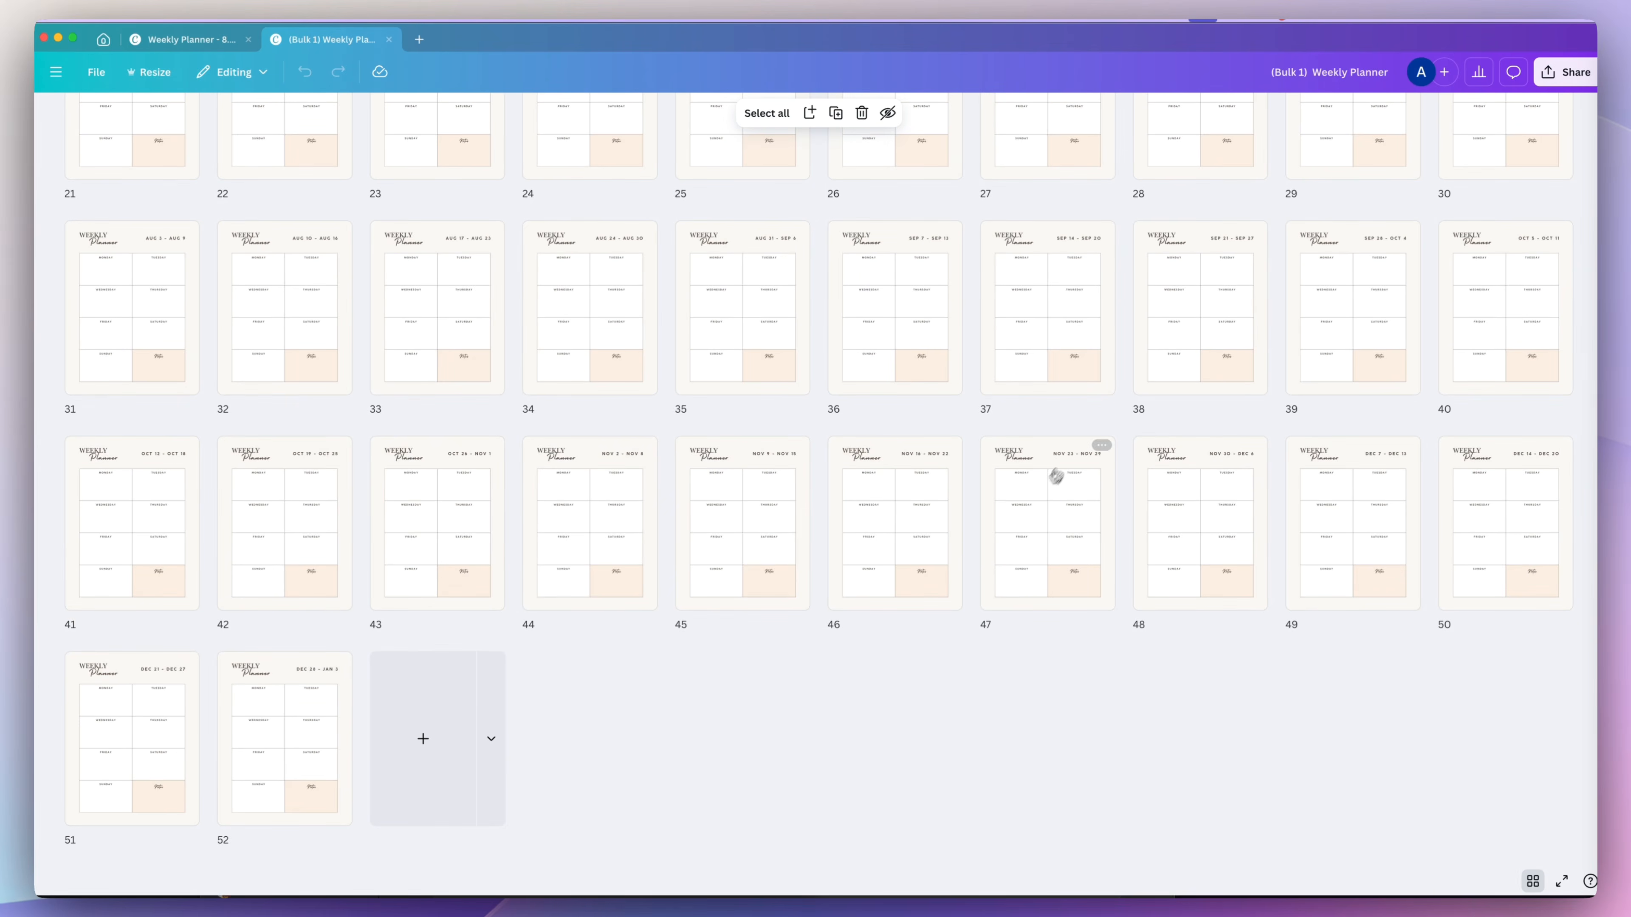
{"action": "scroll", "coordinate": [339, 575], "scroll_direction": "up", "scroll_amount": 10}
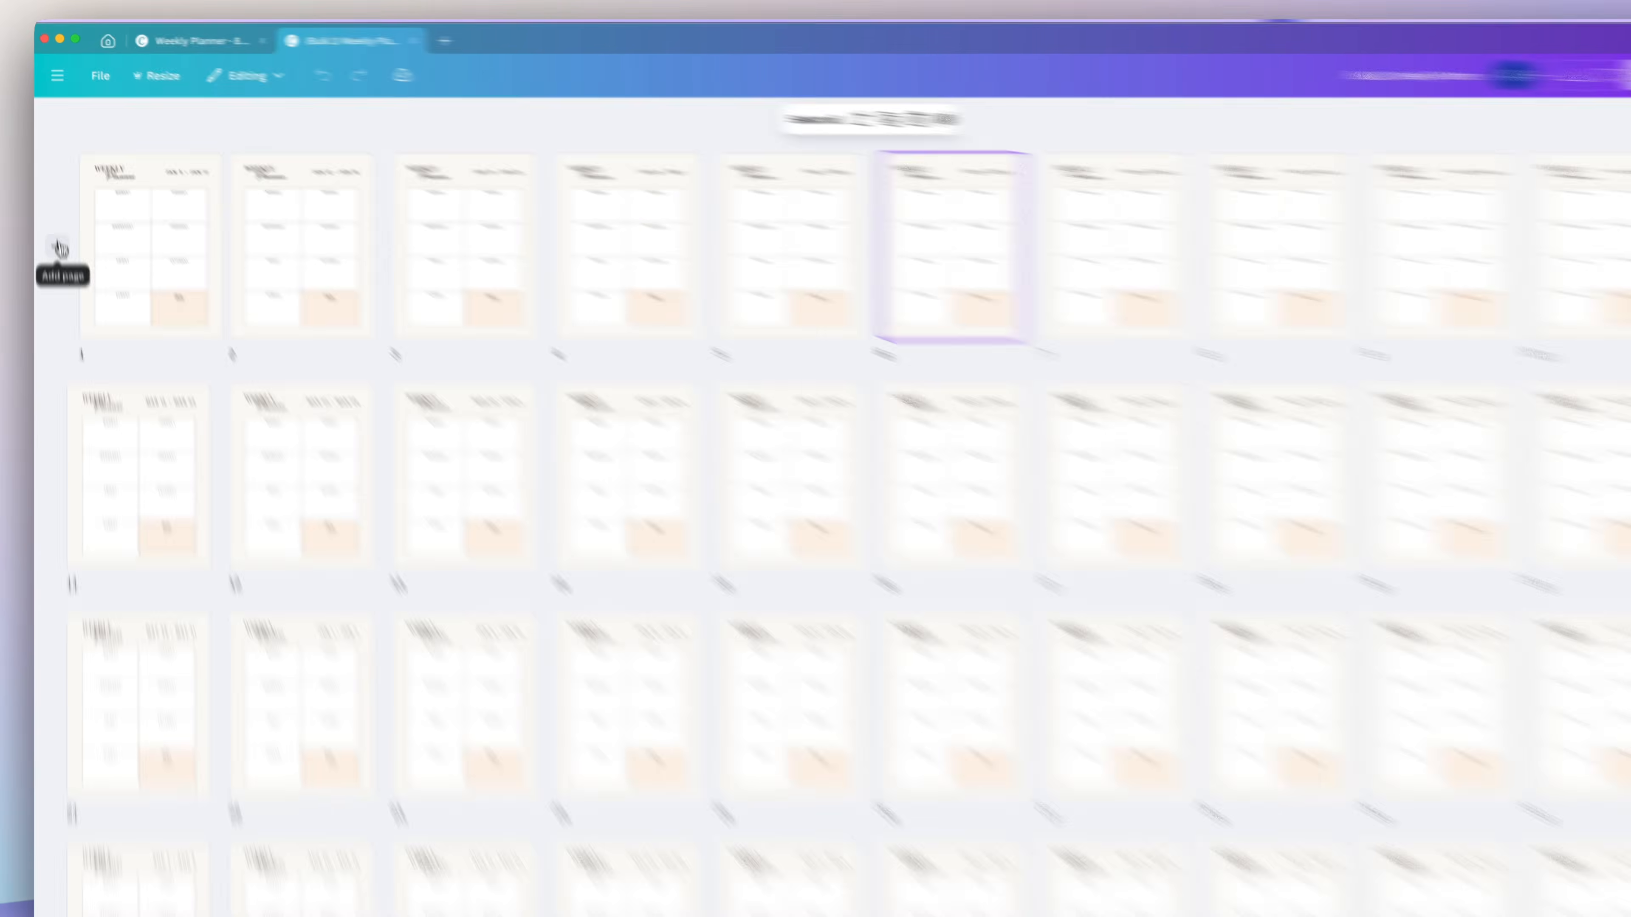
Add a blank page before the first one and paste the original Dec 29 - Jan 4 planner layout onto it.
{"action": "left_click", "coordinate": [58, 246]}
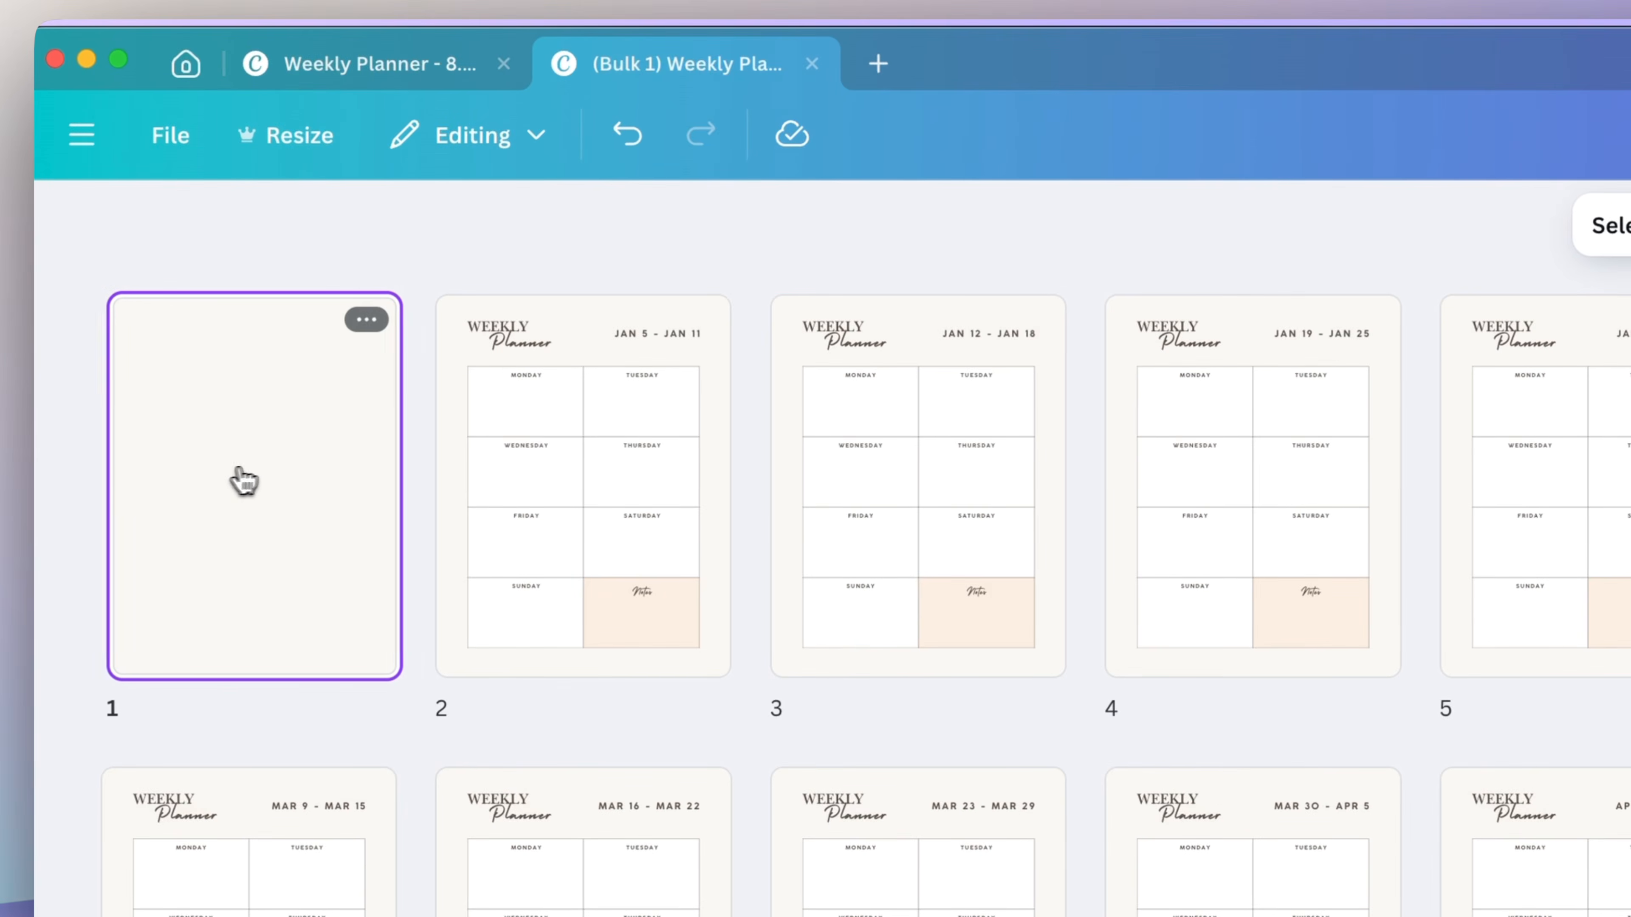
{"action": "double_click", "coordinate": [264, 475]}
{"action": "left_click", "coordinate": [368, 71]}
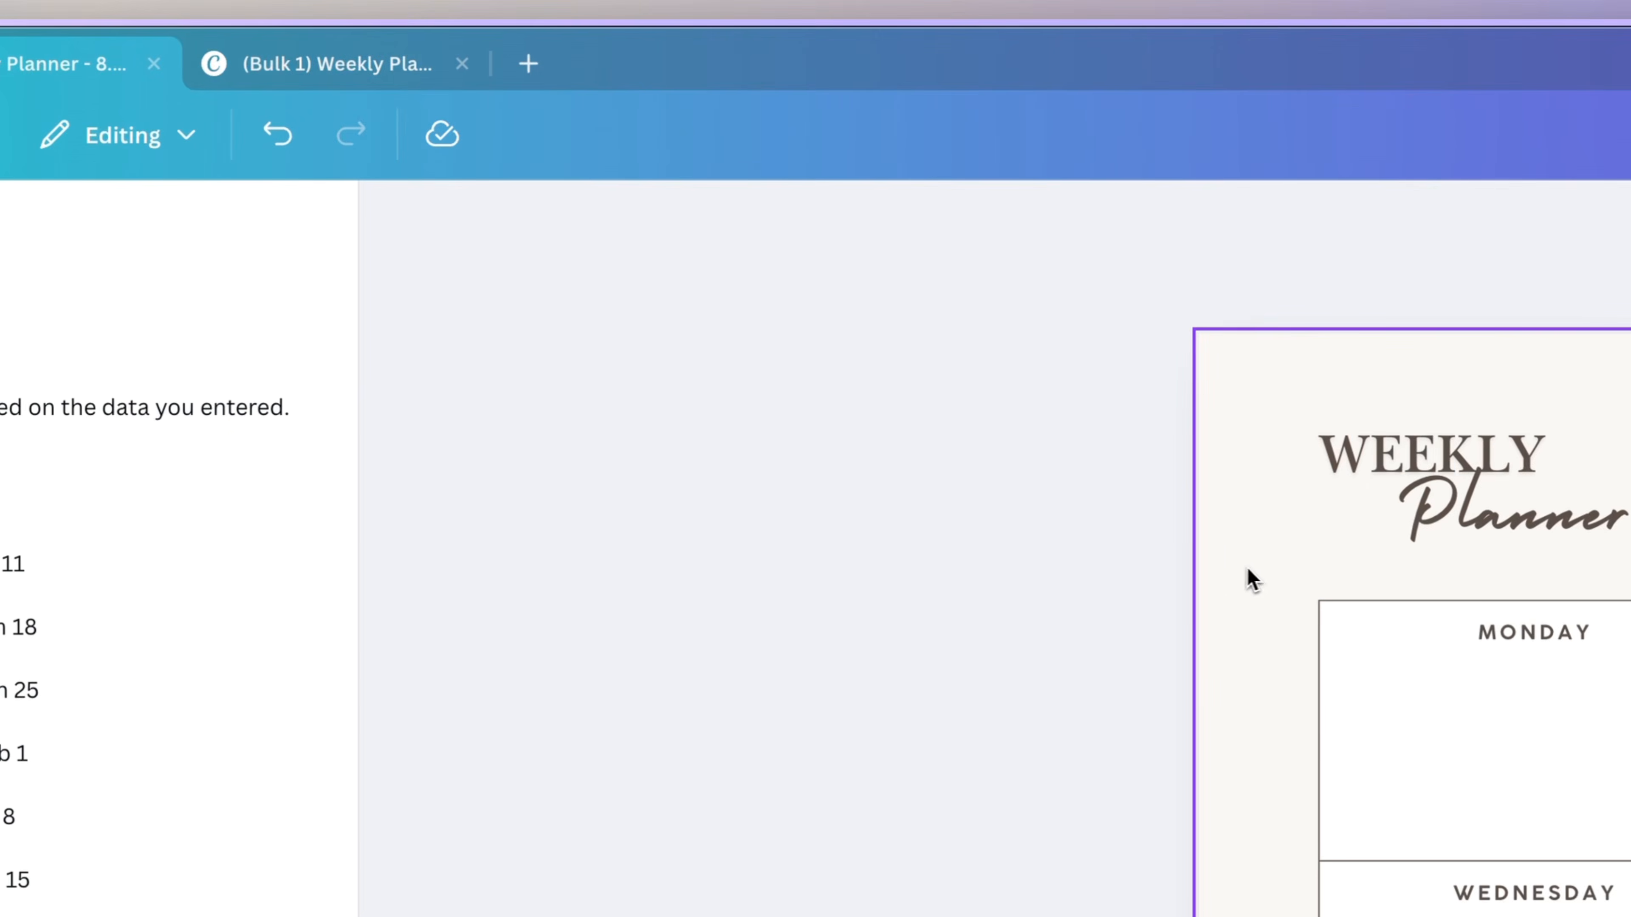
{"action": "key", "text": "super+a"}
{"action": "key", "text": "super+c"}
{"action": "left_click", "coordinate": [337, 64]}
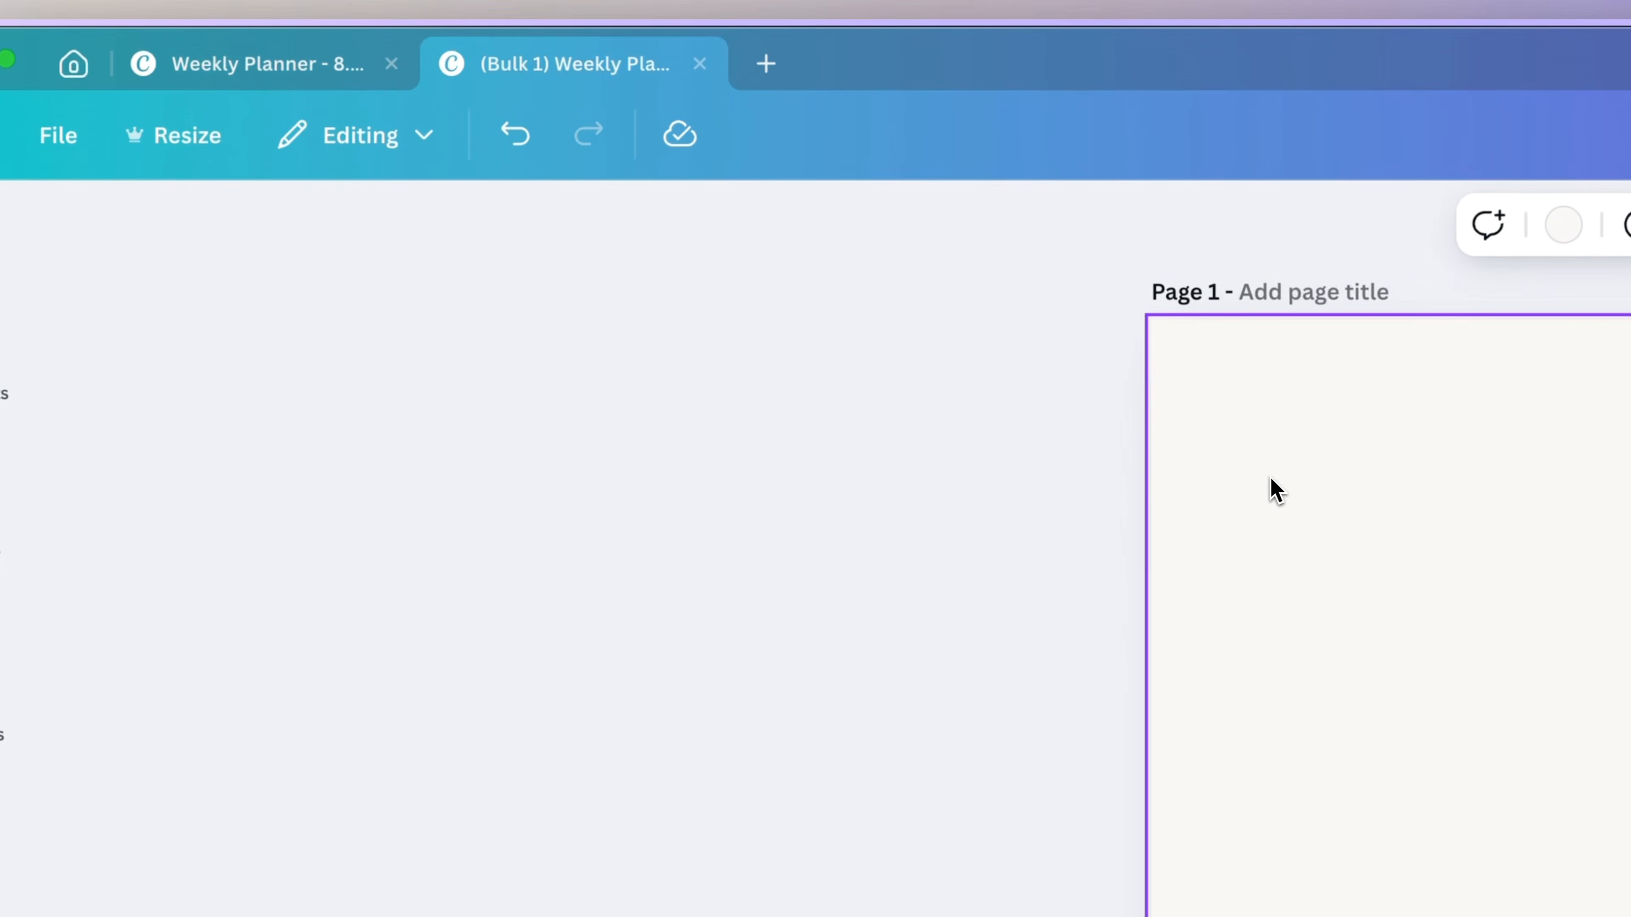
{"action": "key", "text": "super+v"}
{"action": "left_click", "coordinate": [895, 443]}
{"action": "left_click", "coordinate": [1468, 899]}
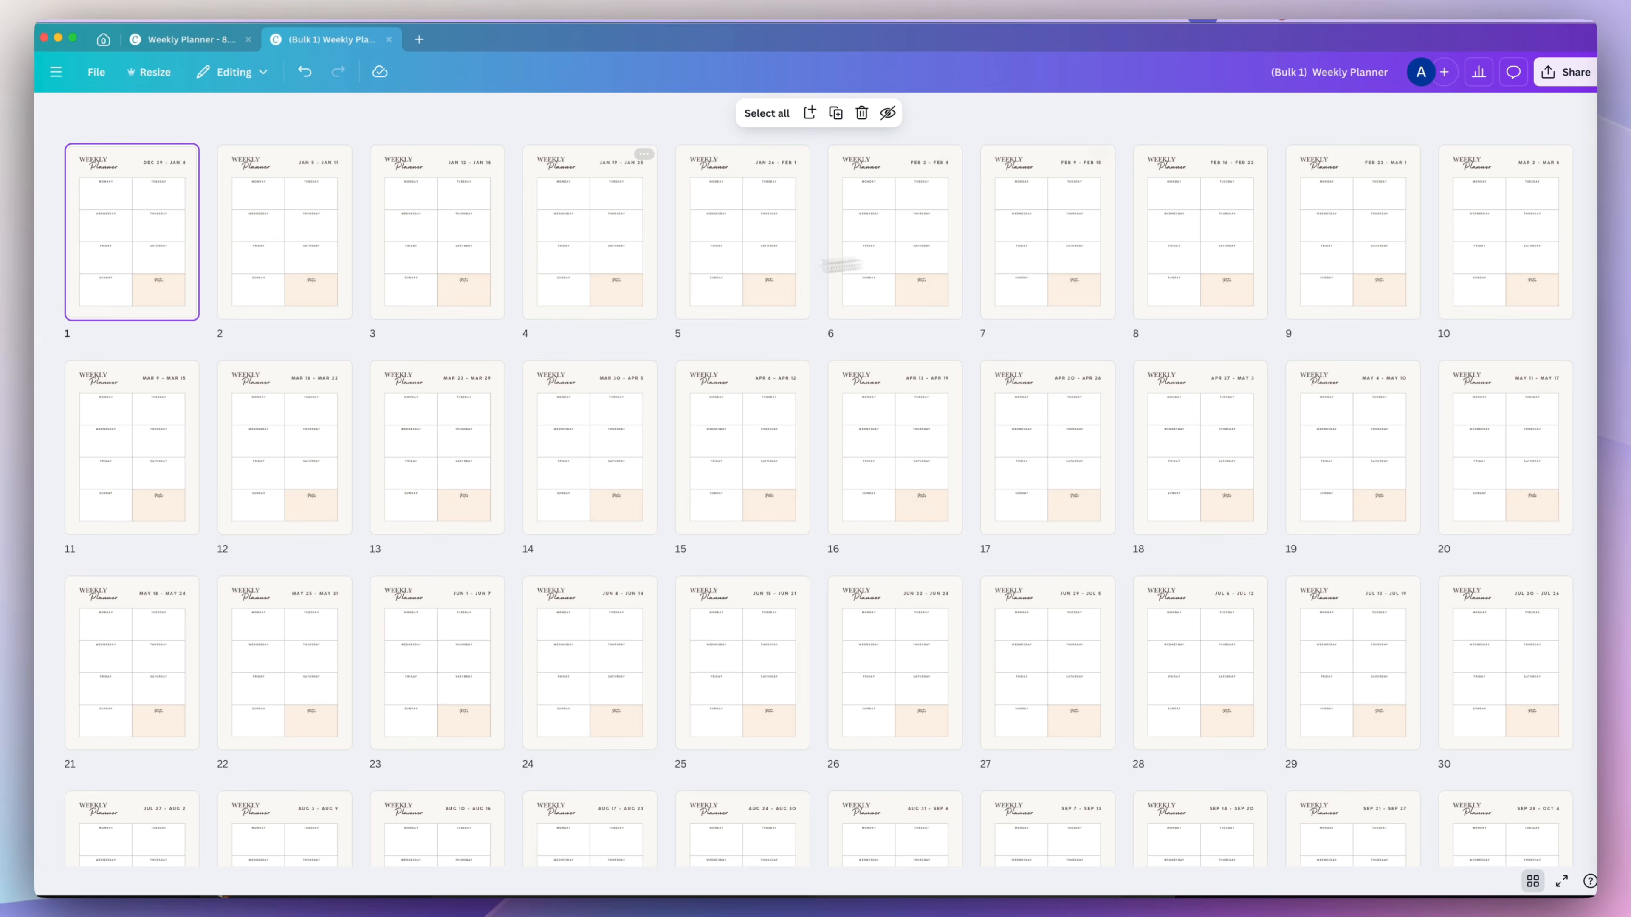
Duplicate the Dec 29 - Jan 4 page and delete the weekday table from the first copy.
{"action": "key", "text": "super+Tab"}
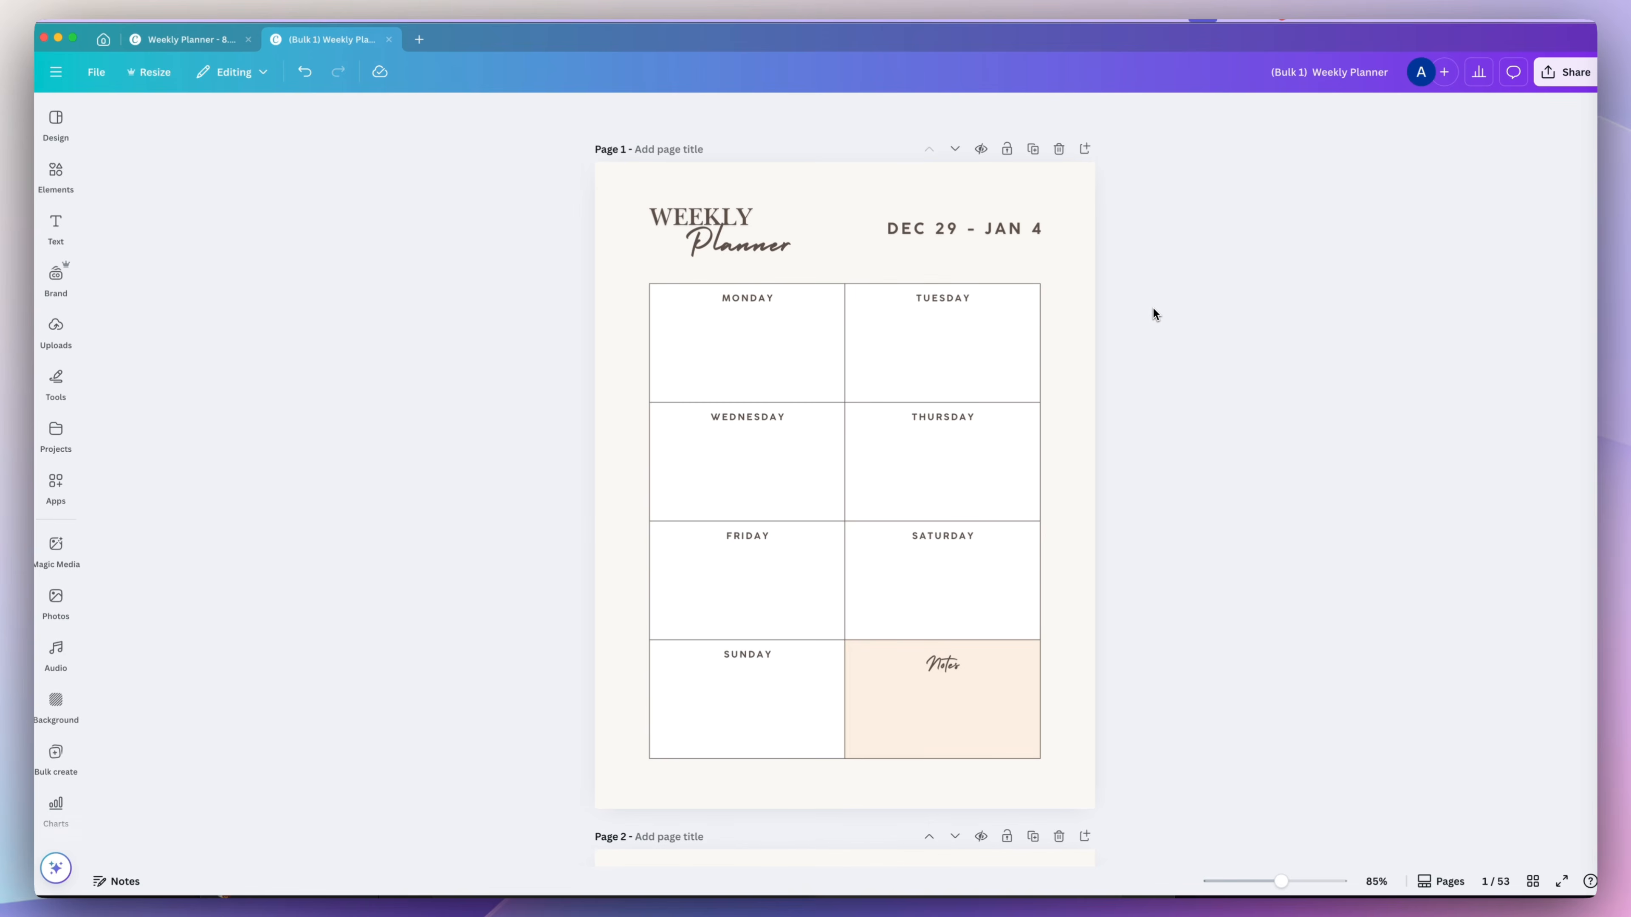
{"action": "scroll", "coordinate": [1152, 314], "scroll_direction": "down", "scroll_amount": 3}
{"action": "scroll", "coordinate": [1152, 314], "scroll_direction": "up", "scroll_amount": 3}
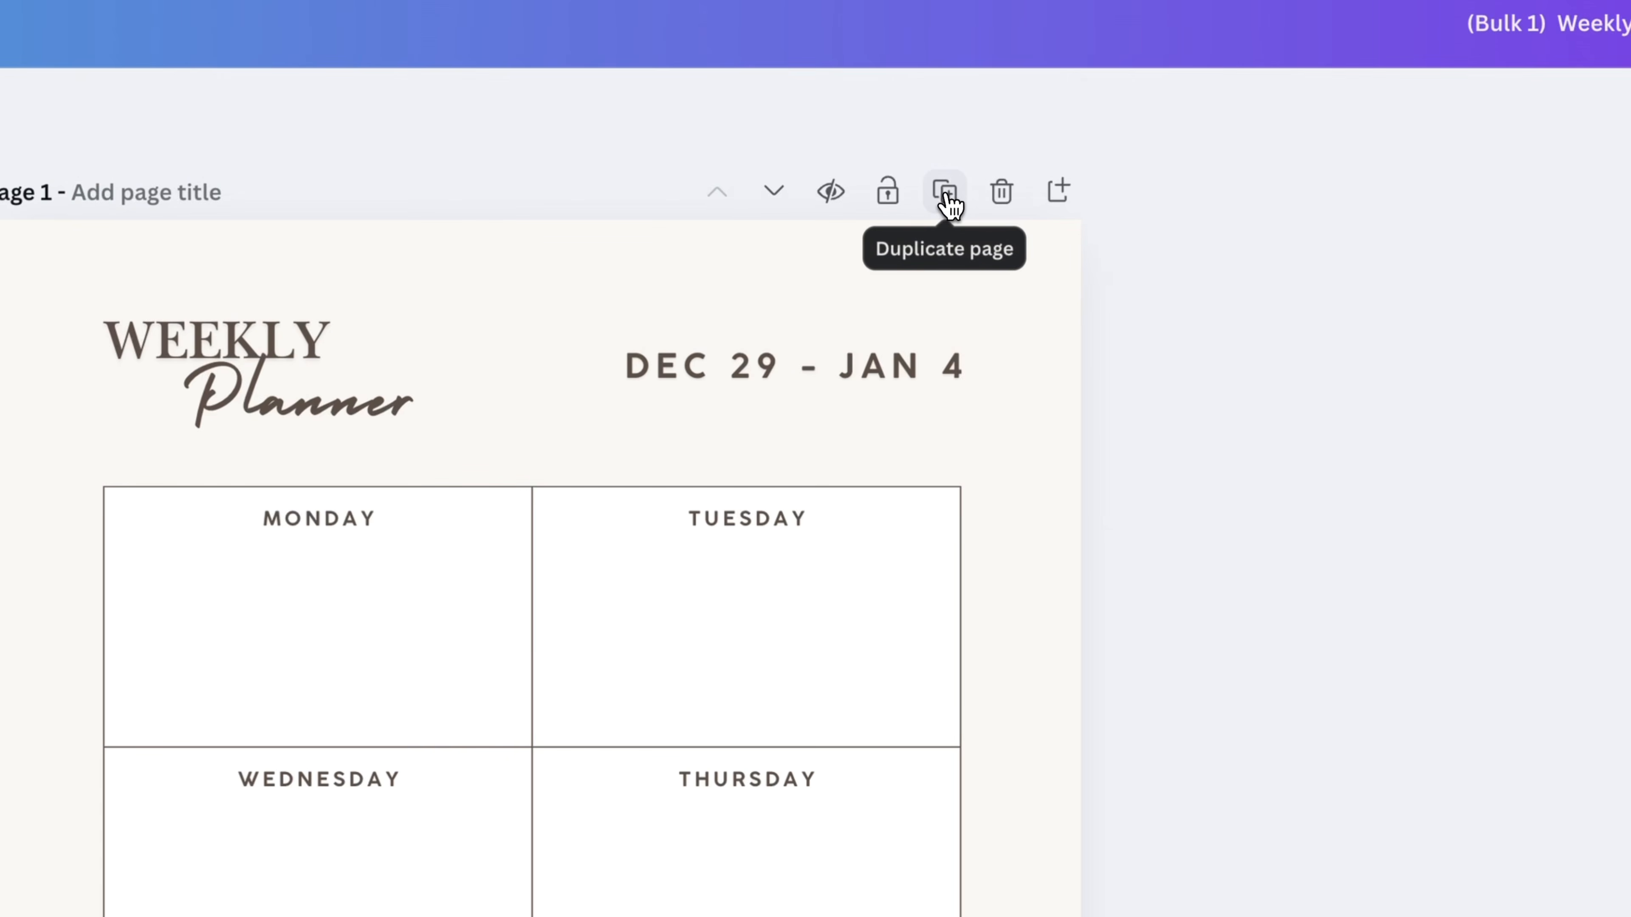
{"action": "left_click", "coordinate": [945, 192]}
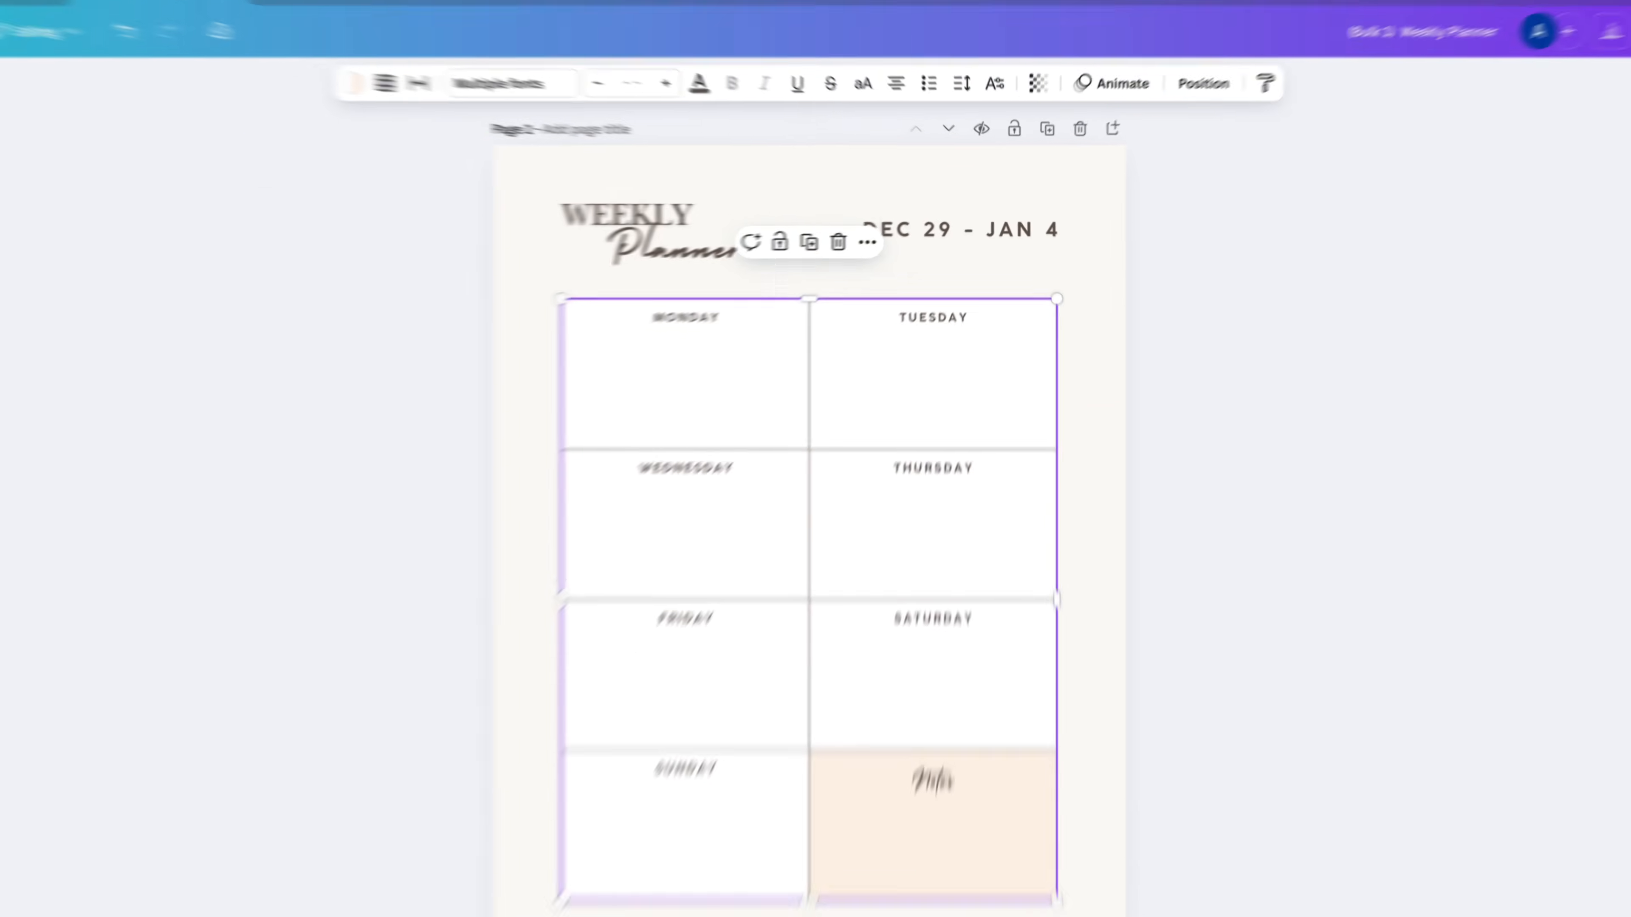
{"action": "key", "text": "Delete"}
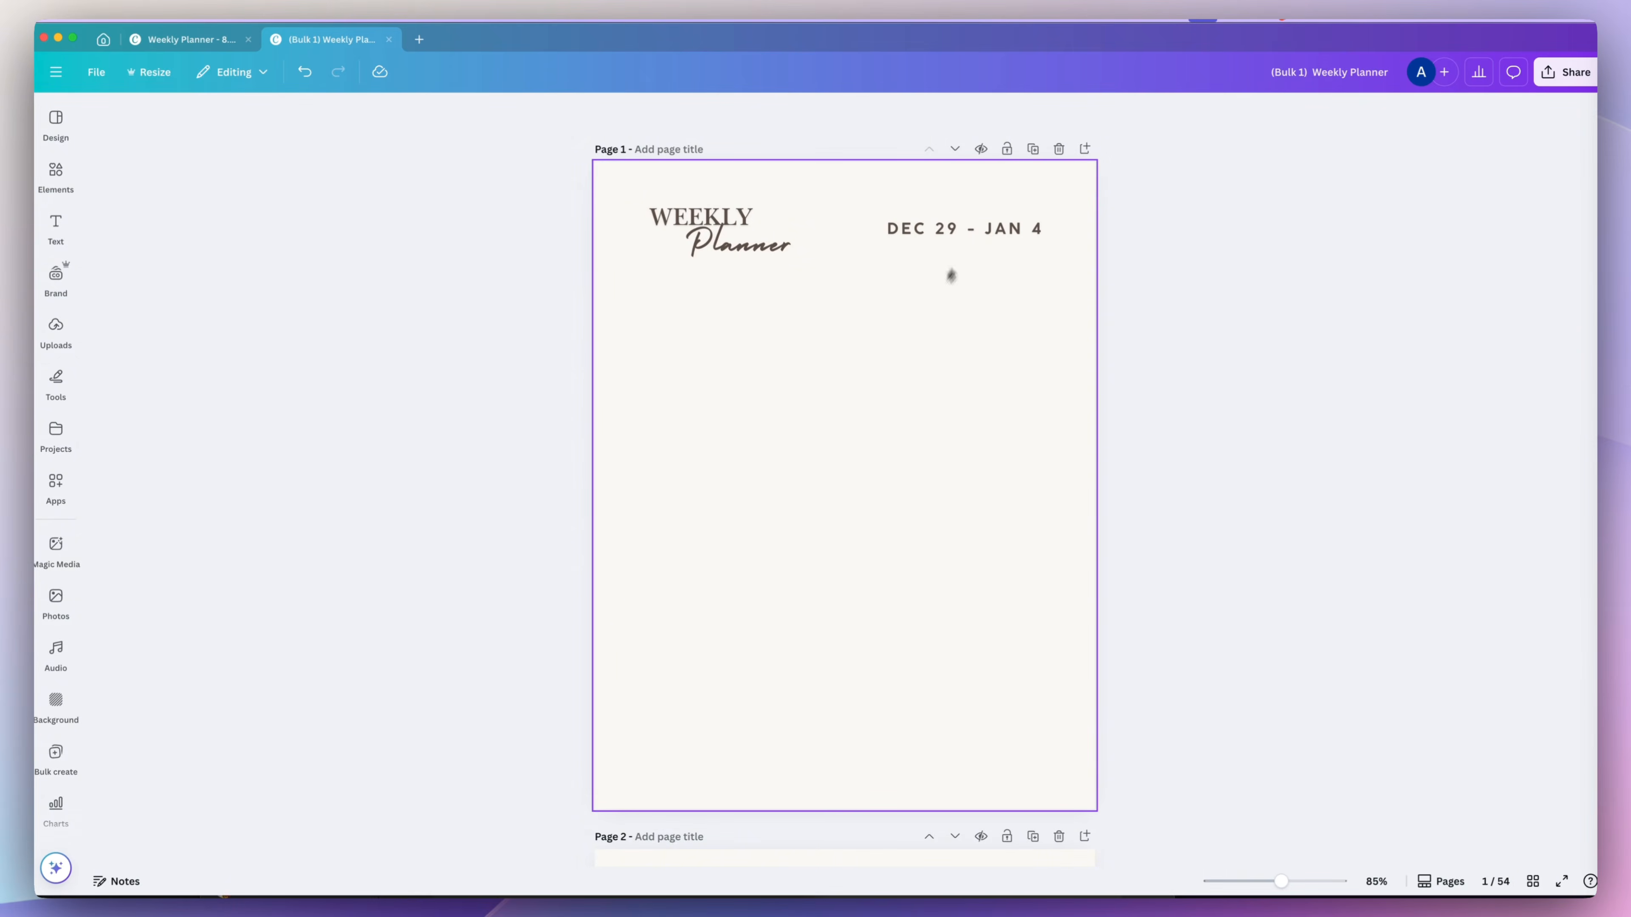
Enlarge the Weekly Planner title across the middle of page 1 and change the date text to 2026, placed beneath the word Planner.
{"action": "left_click_drag", "start_coordinate": [854, 283], "coordinate": [694, 222]}
{"action": "left_click_drag", "start_coordinate": [828, 260], "coordinate": [1099, 412]}
{"action": "left_click_drag", "start_coordinate": [994, 307], "coordinate": [977, 464]}
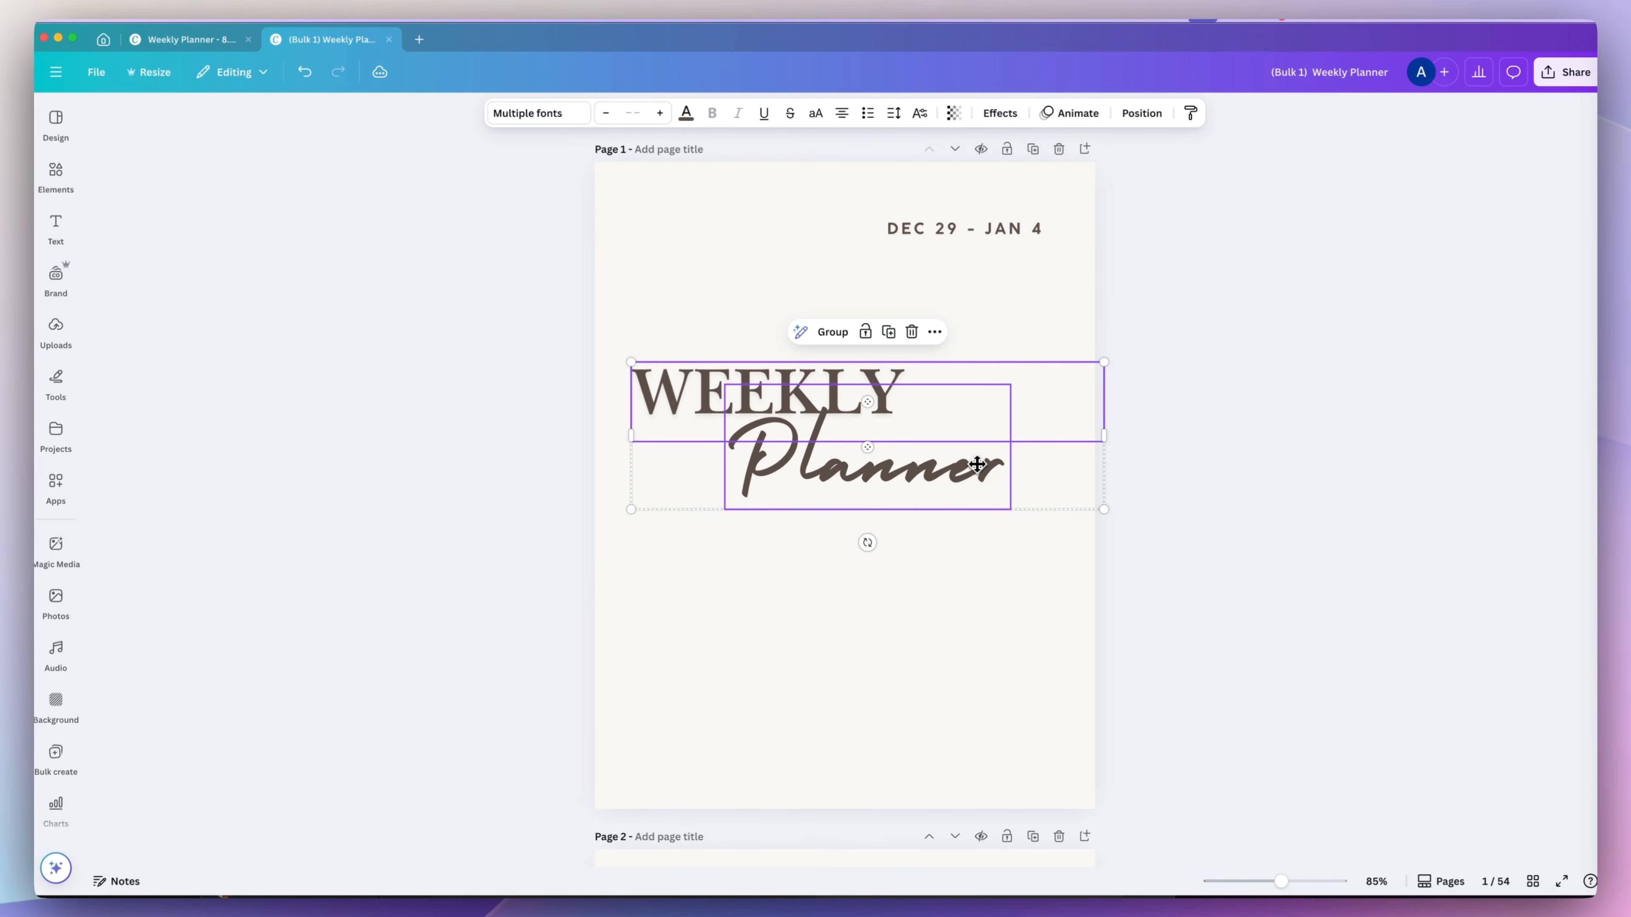
{"action": "left_click", "coordinate": [1073, 414]}
{"action": "left_click_drag", "start_coordinate": [1104, 407], "coordinate": [997, 404]}
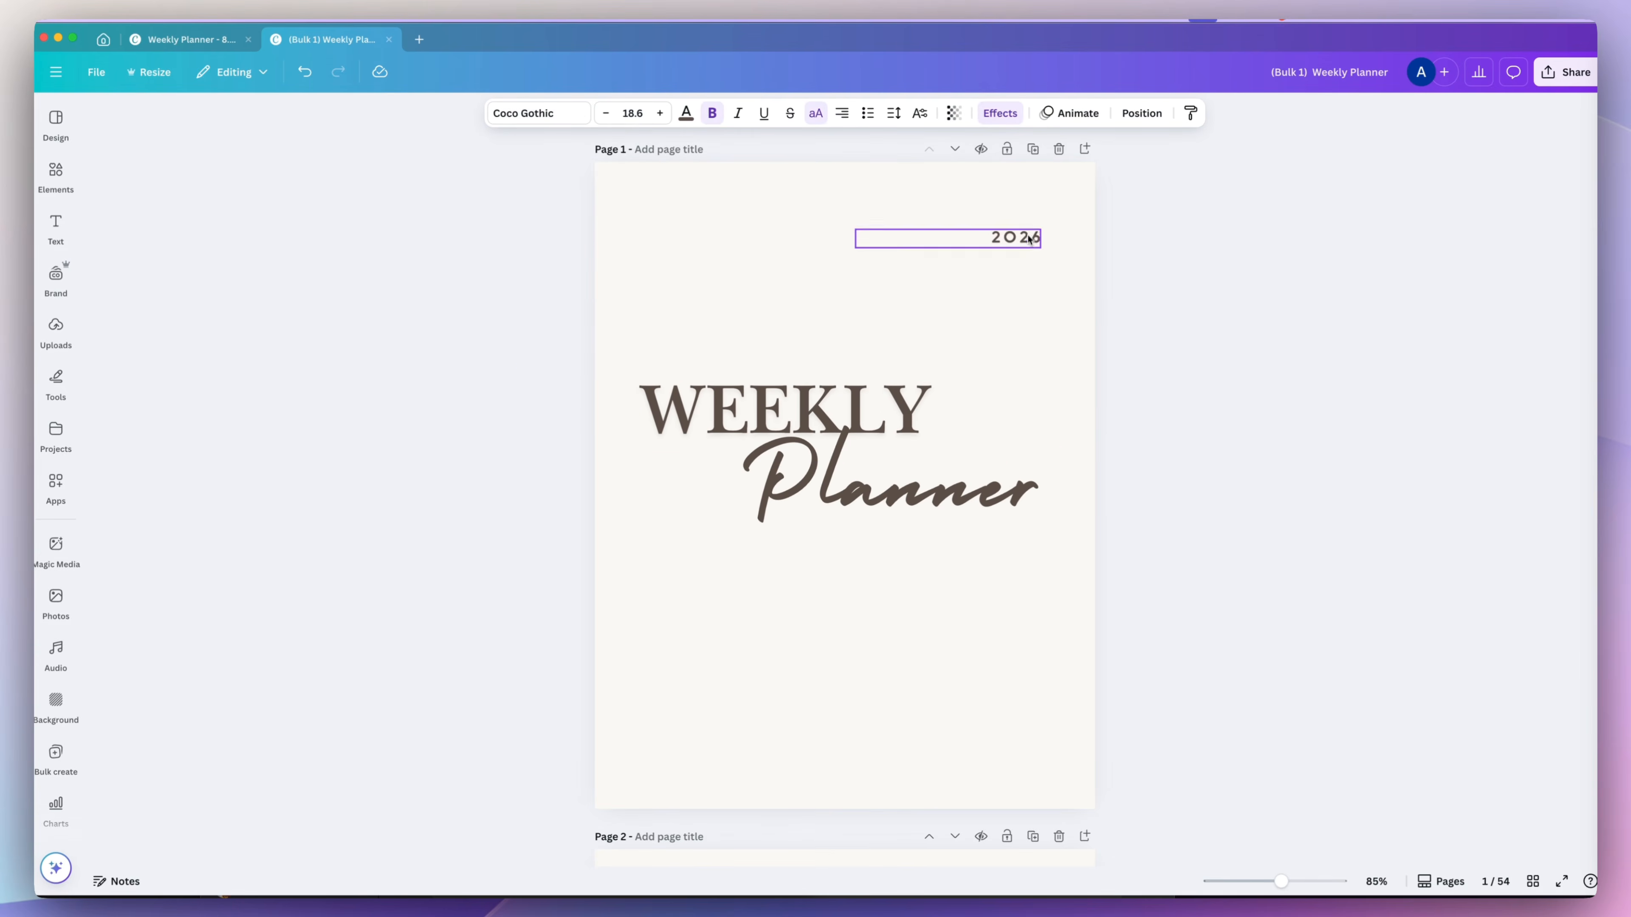
{"action": "left_click_drag", "start_coordinate": [1030, 239], "coordinate": [1014, 538]}
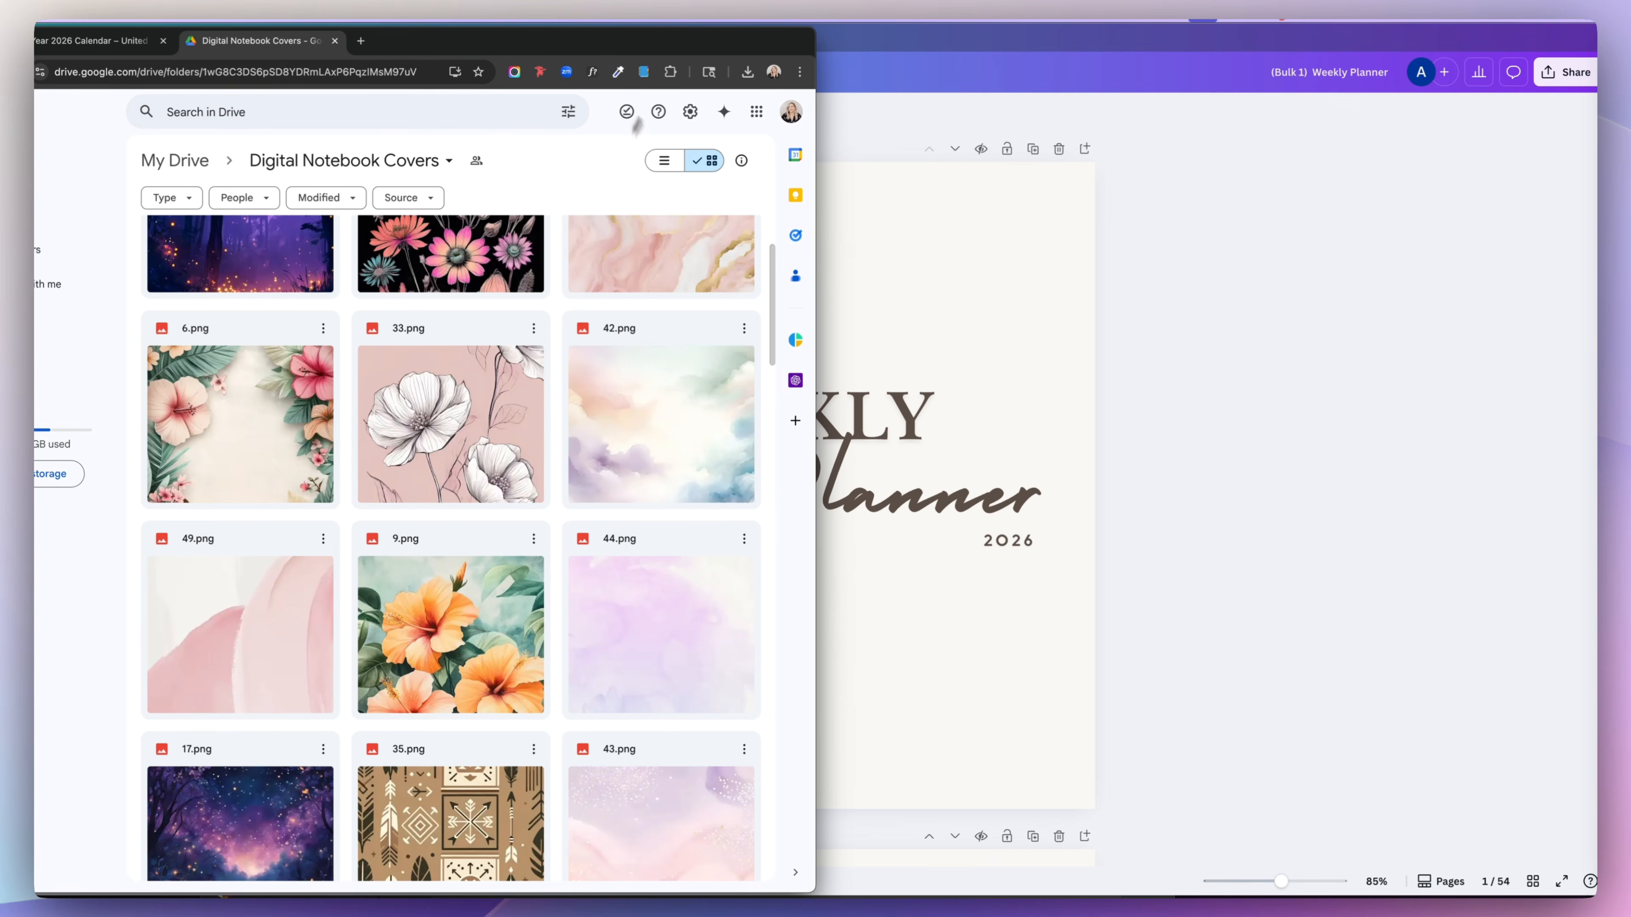
Browse the Digital Notebook Covers folder in Google Drive for images suitable as the planner's cover background.
{"action": "left_click_drag", "start_coordinate": [682, 45], "coordinate": [628, 42]}
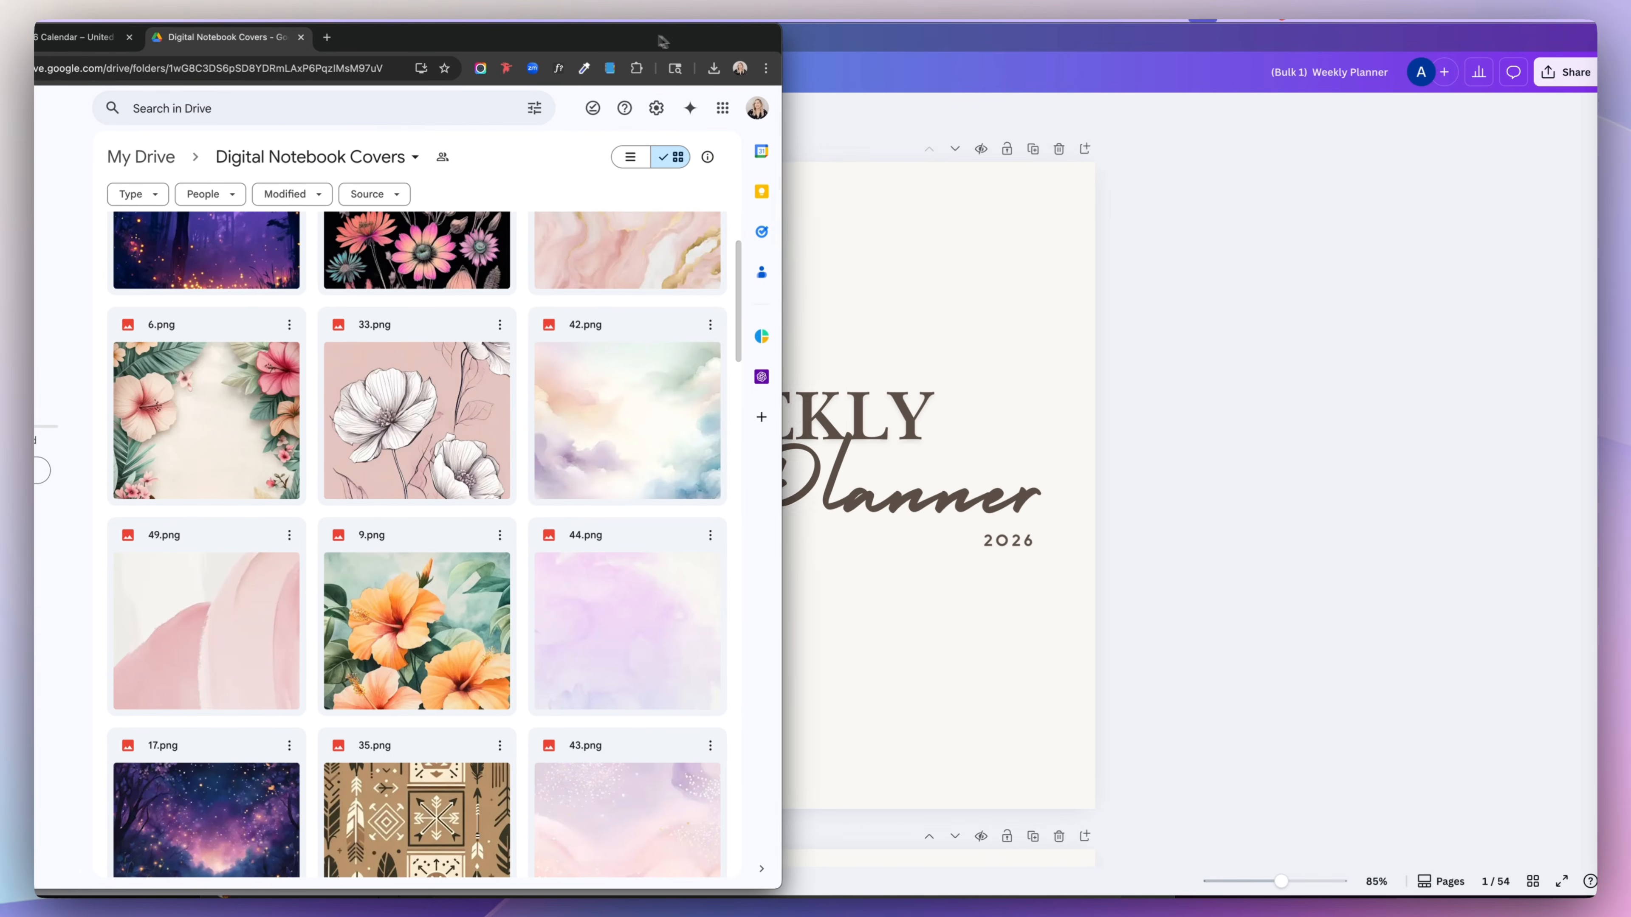
{"action": "scroll", "coordinate": [485, 314], "scroll_direction": "down", "scroll_amount": 5}
{"action": "scroll", "coordinate": [486, 313], "scroll_direction": "down", "scroll_amount": 6}
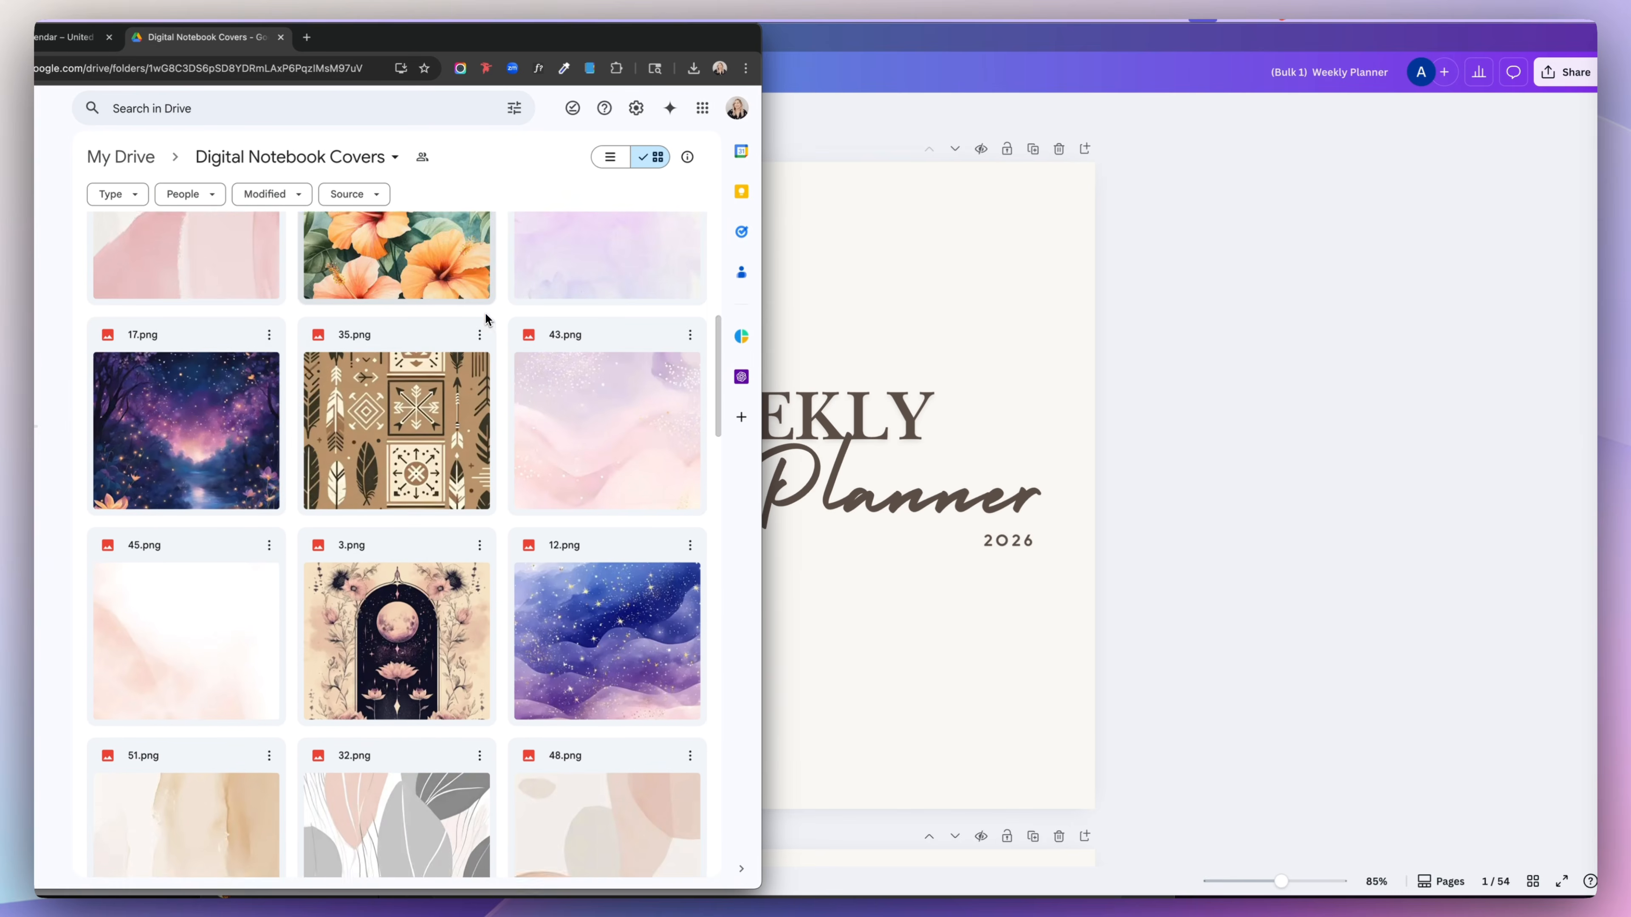
{"action": "scroll", "coordinate": [493, 327], "scroll_direction": "down", "scroll_amount": 4}
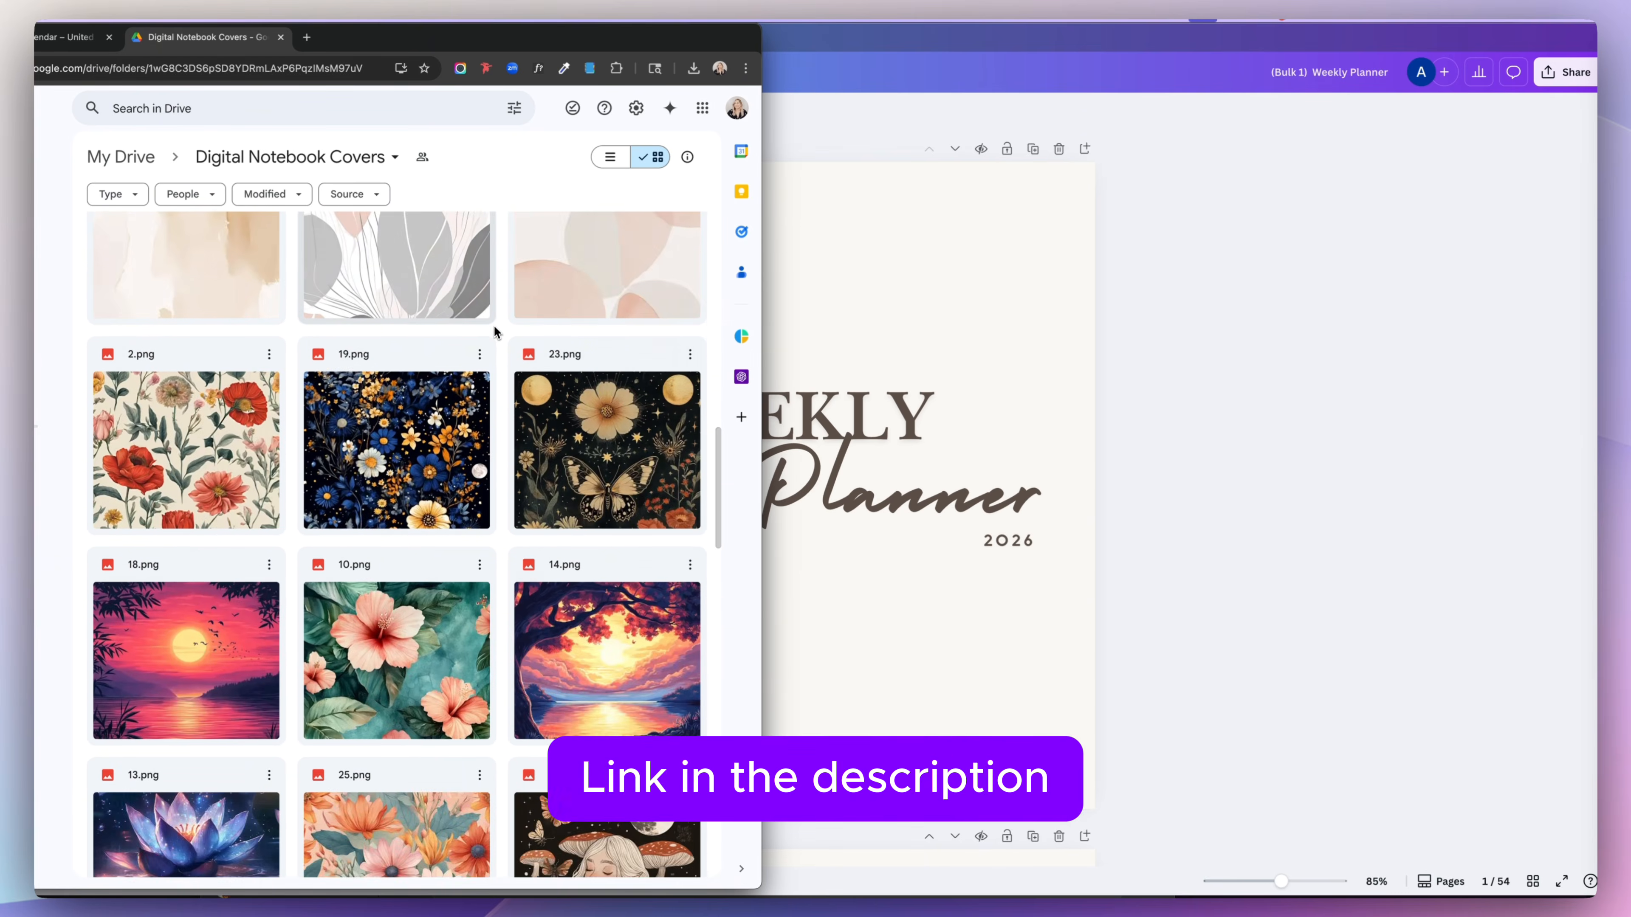
{"action": "scroll", "coordinate": [503, 321], "scroll_direction": "up", "scroll_amount": 6}
{"action": "scroll", "coordinate": [503, 321], "scroll_direction": "down", "scroll_amount": 3}
{"action": "scroll", "coordinate": [503, 325], "scroll_direction": "up", "scroll_amount": 2}
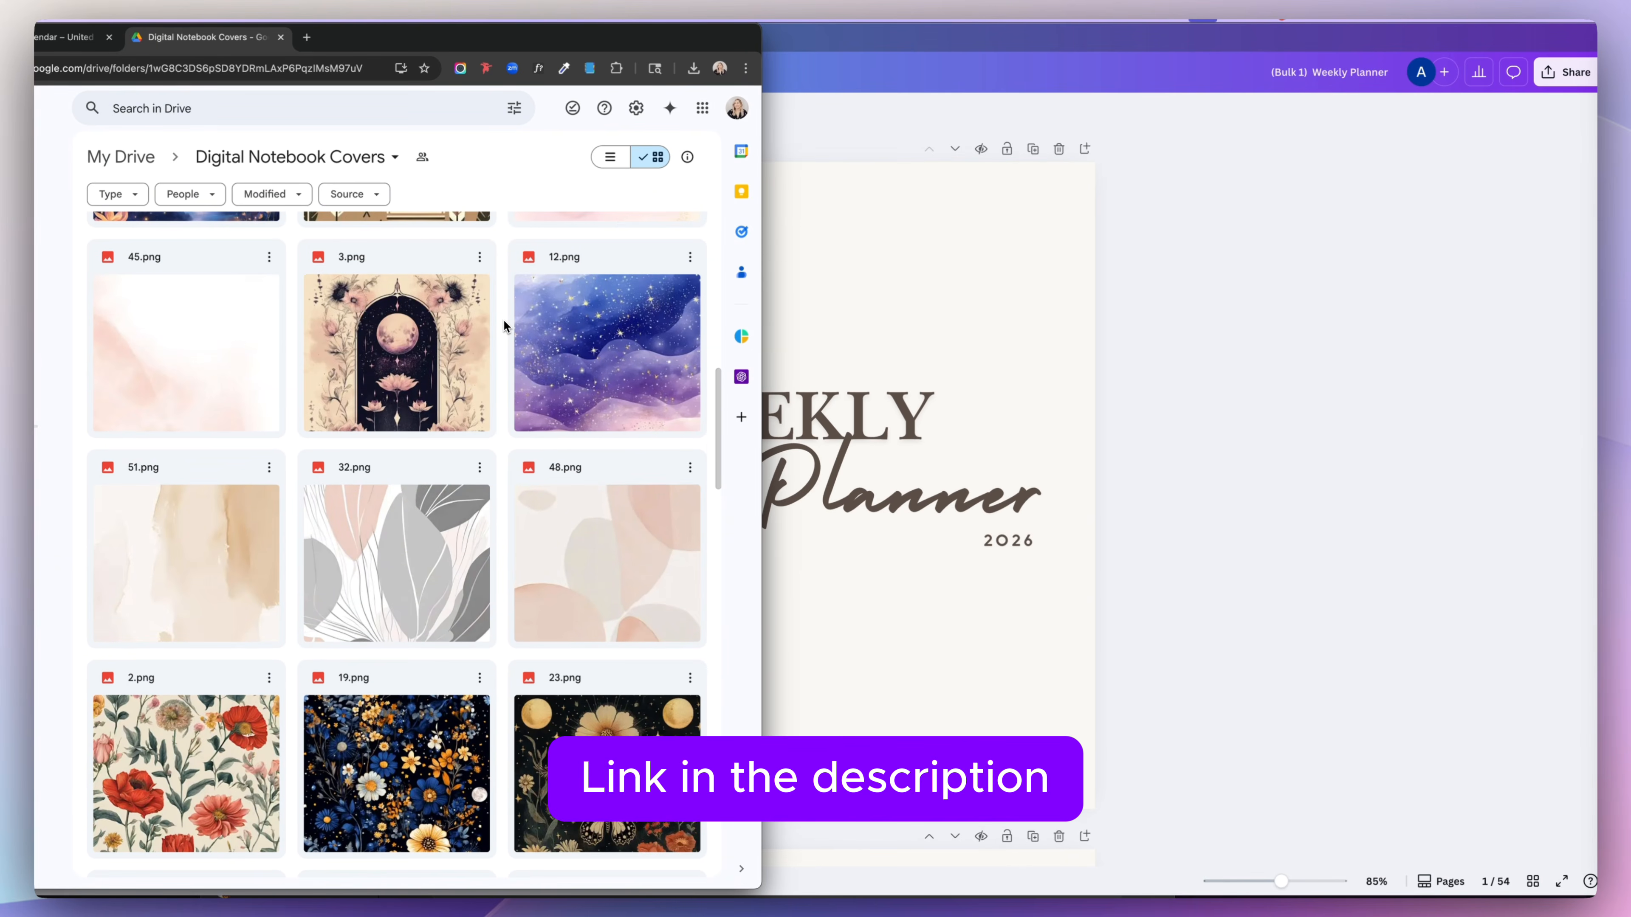
{"action": "scroll", "coordinate": [503, 325], "scroll_direction": "down", "scroll_amount": 4}
{"action": "scroll", "coordinate": [504, 331], "scroll_direction": "up", "scroll_amount": 10}
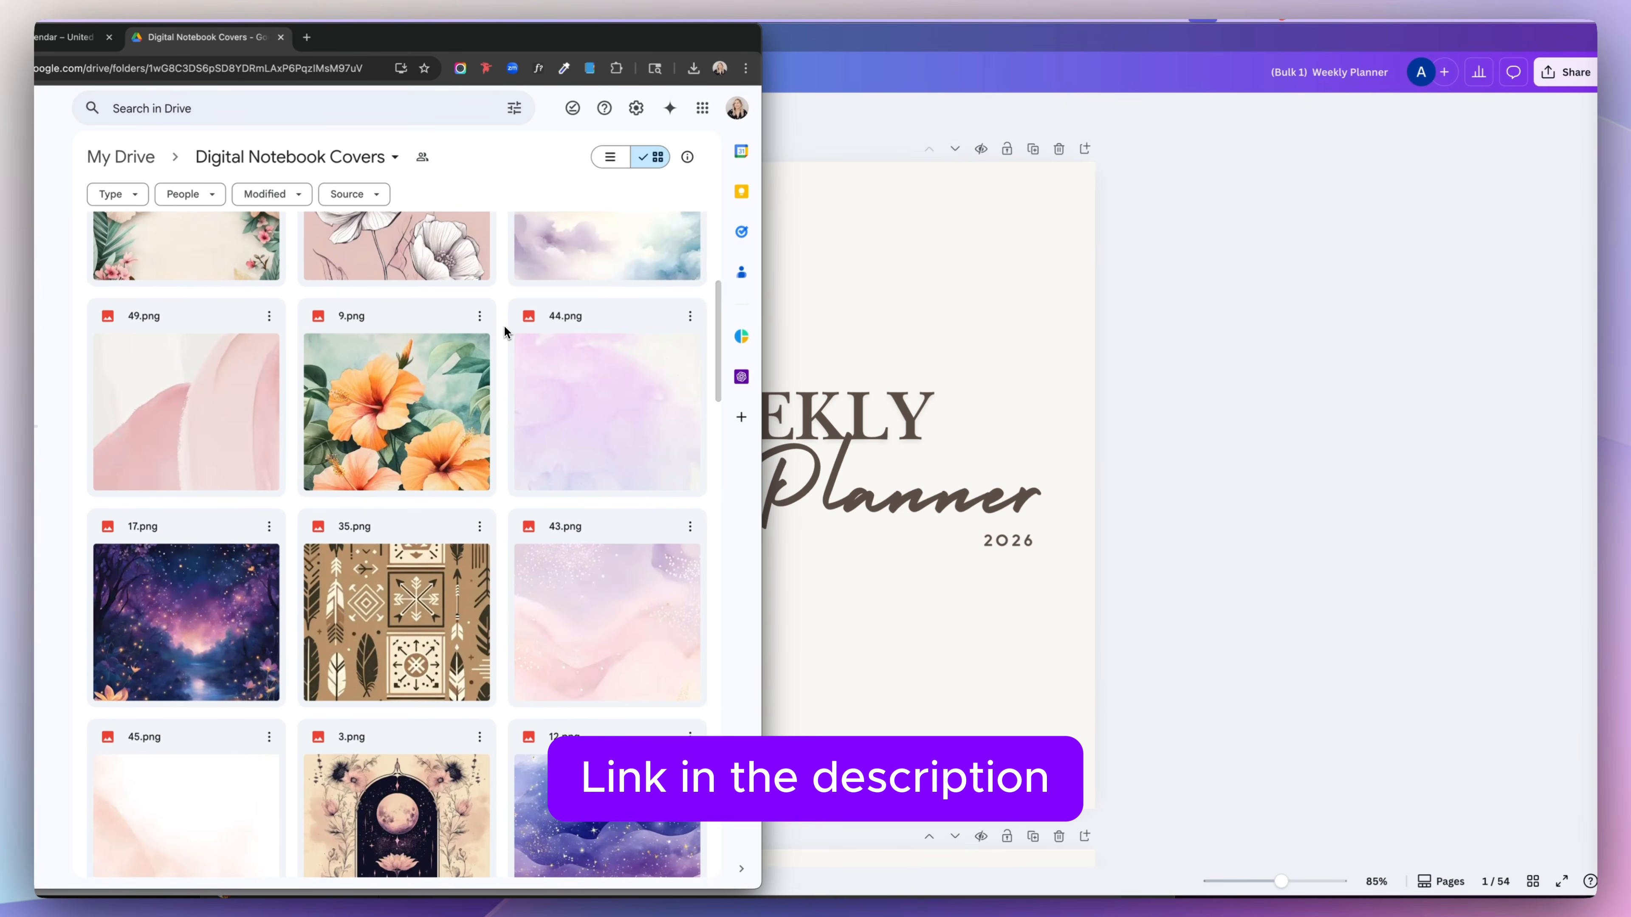
{"action": "scroll", "coordinate": [506, 332], "scroll_direction": "up", "scroll_amount": 6}
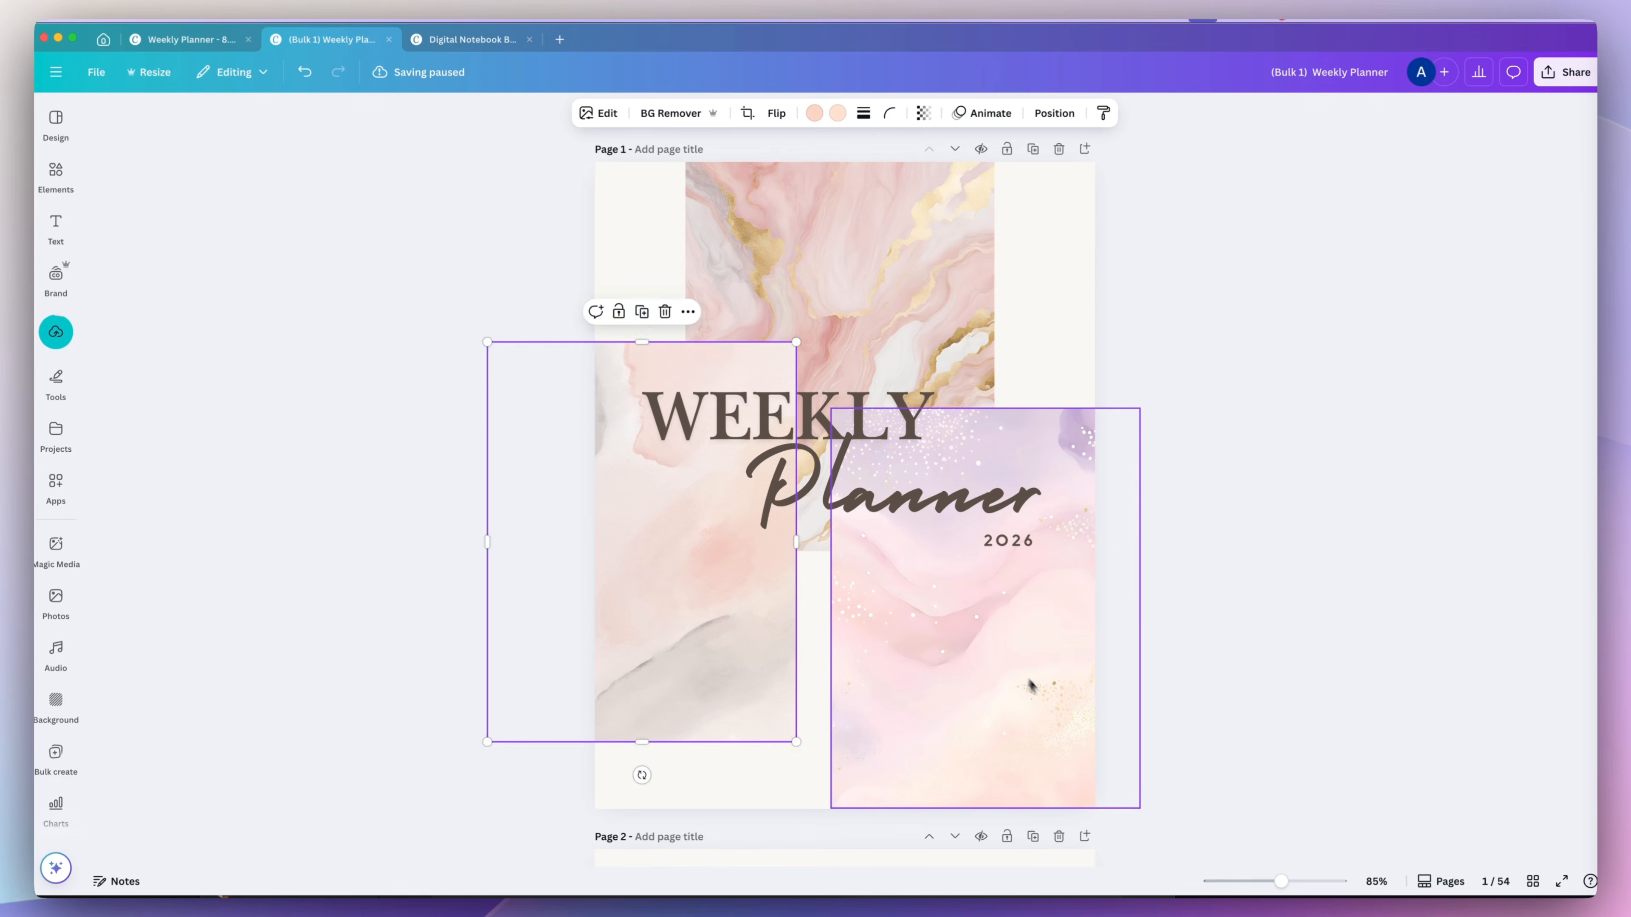
Remove the two extra watercolor images from page 1 and make the pink and gold marble image its background.
{"action": "left_click_drag", "start_coordinate": [1031, 686], "coordinate": [955, 665]}
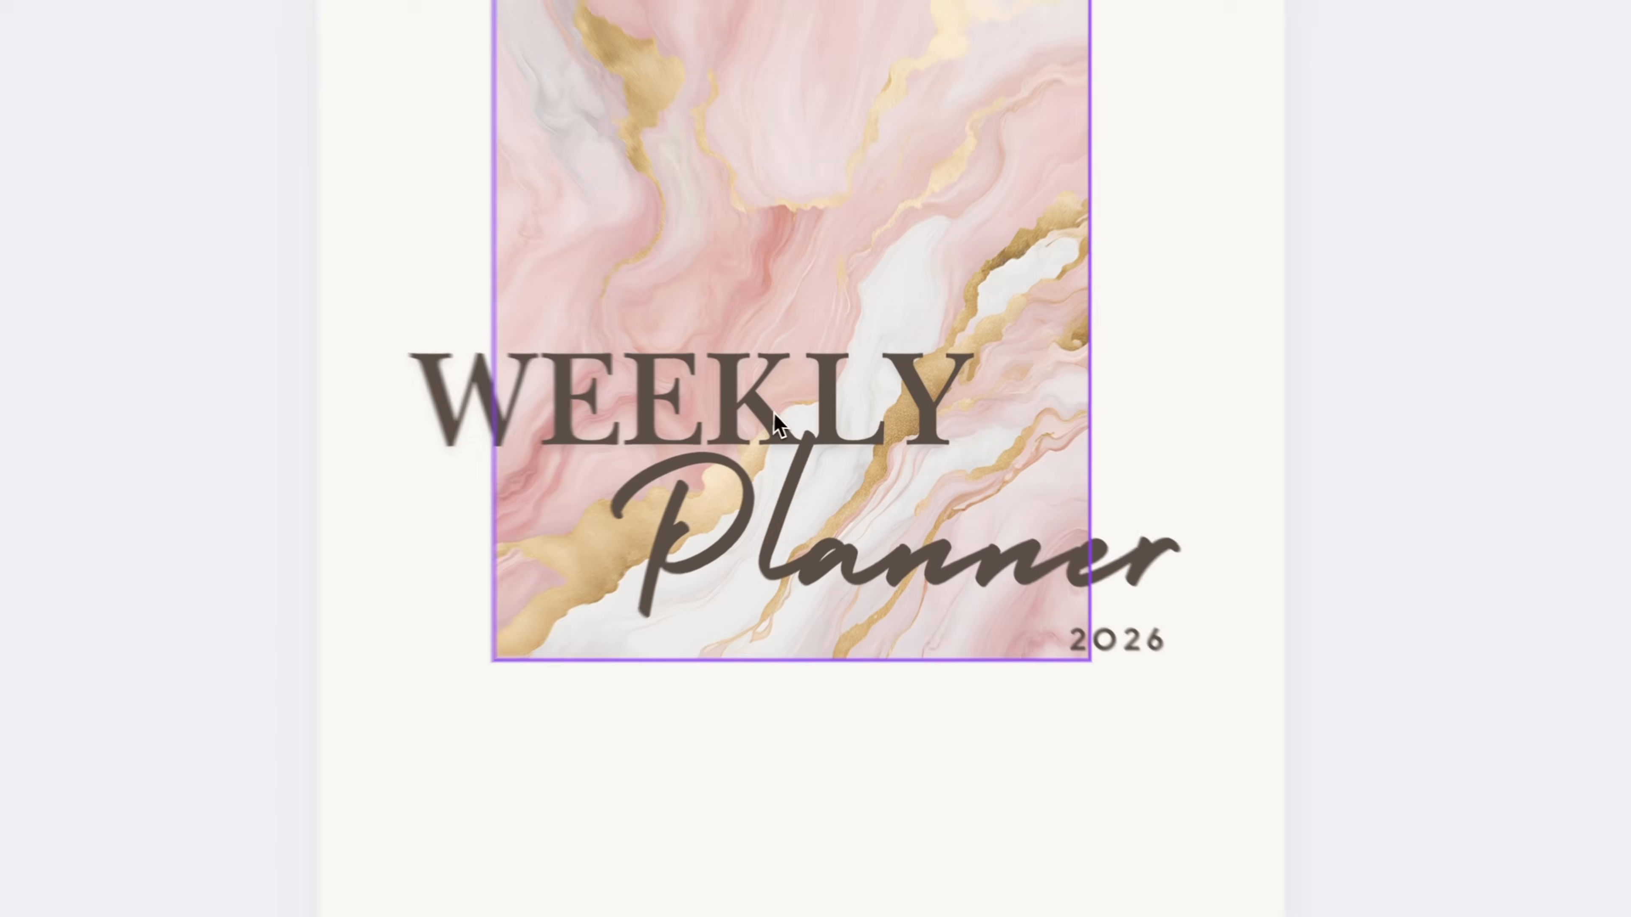
{"action": "right_click", "coordinate": [883, 321]}
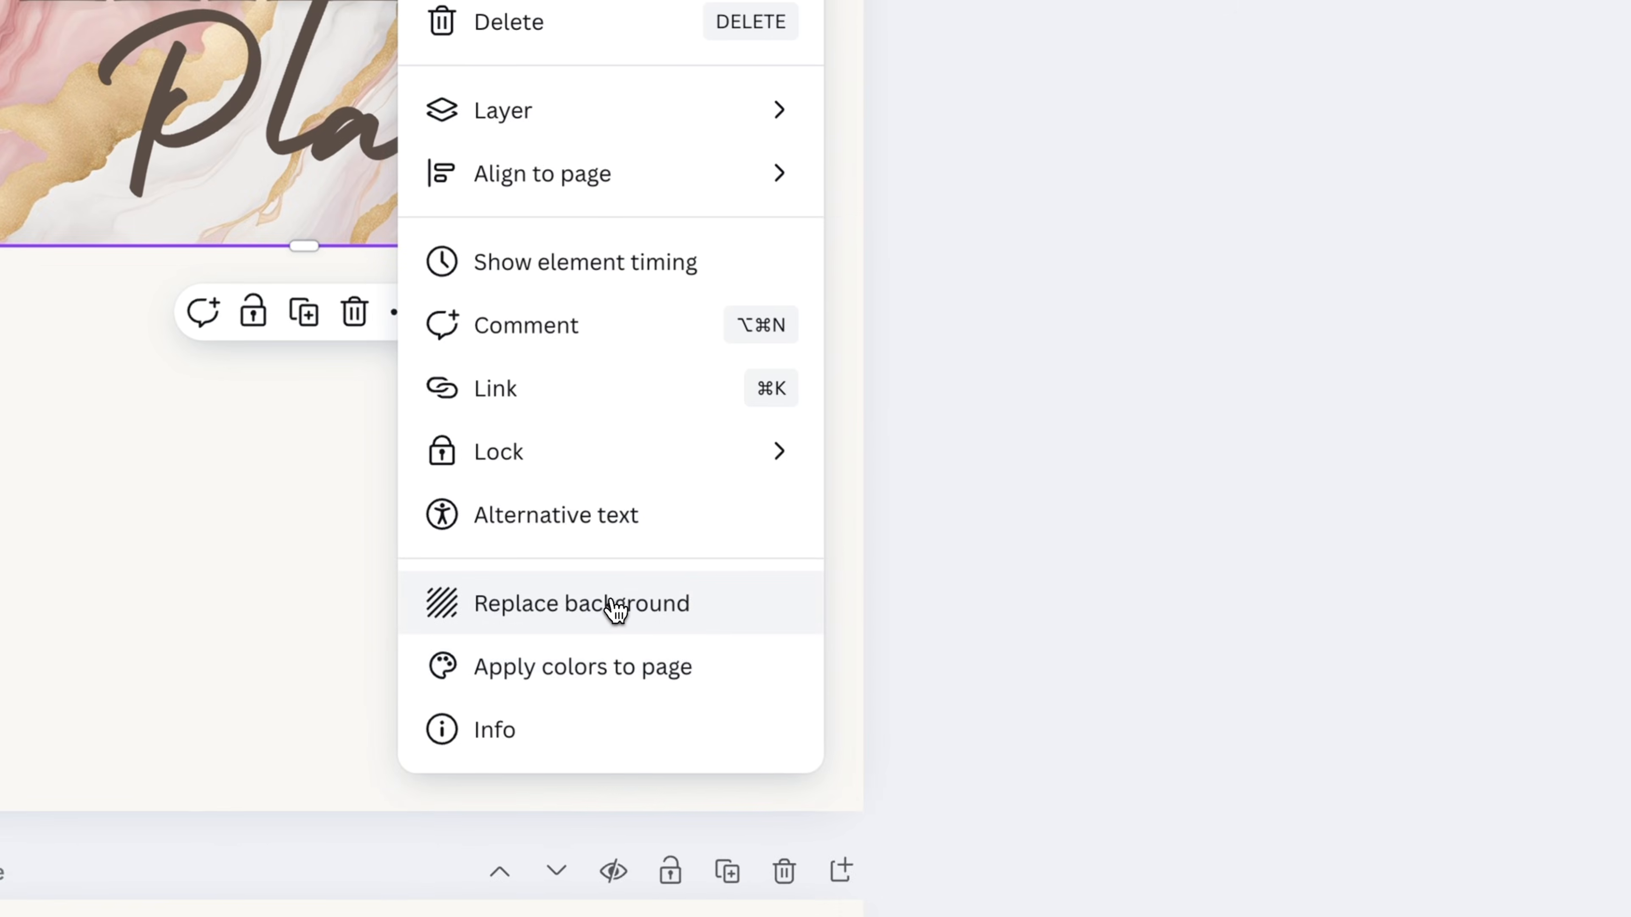
{"action": "left_click", "coordinate": [613, 609]}
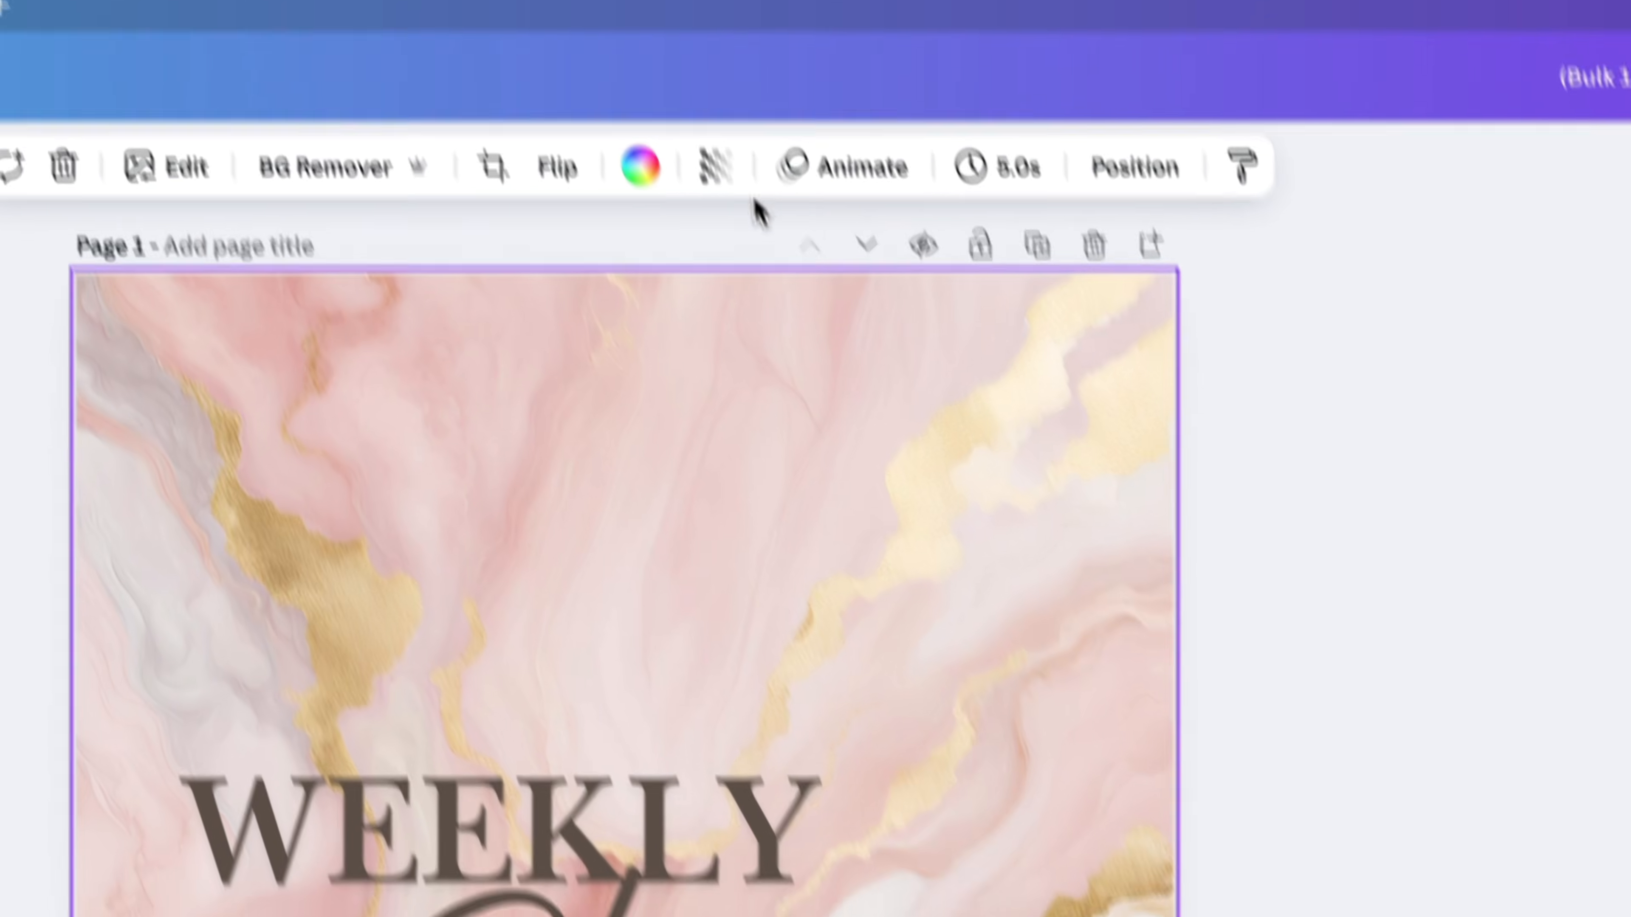
Fade the marble background on the cover page by setting its transparency to about 58.
{"action": "left_click", "coordinate": [715, 166]}
{"action": "left_click_drag", "start_coordinate": [732, 294], "coordinate": [697, 298]}
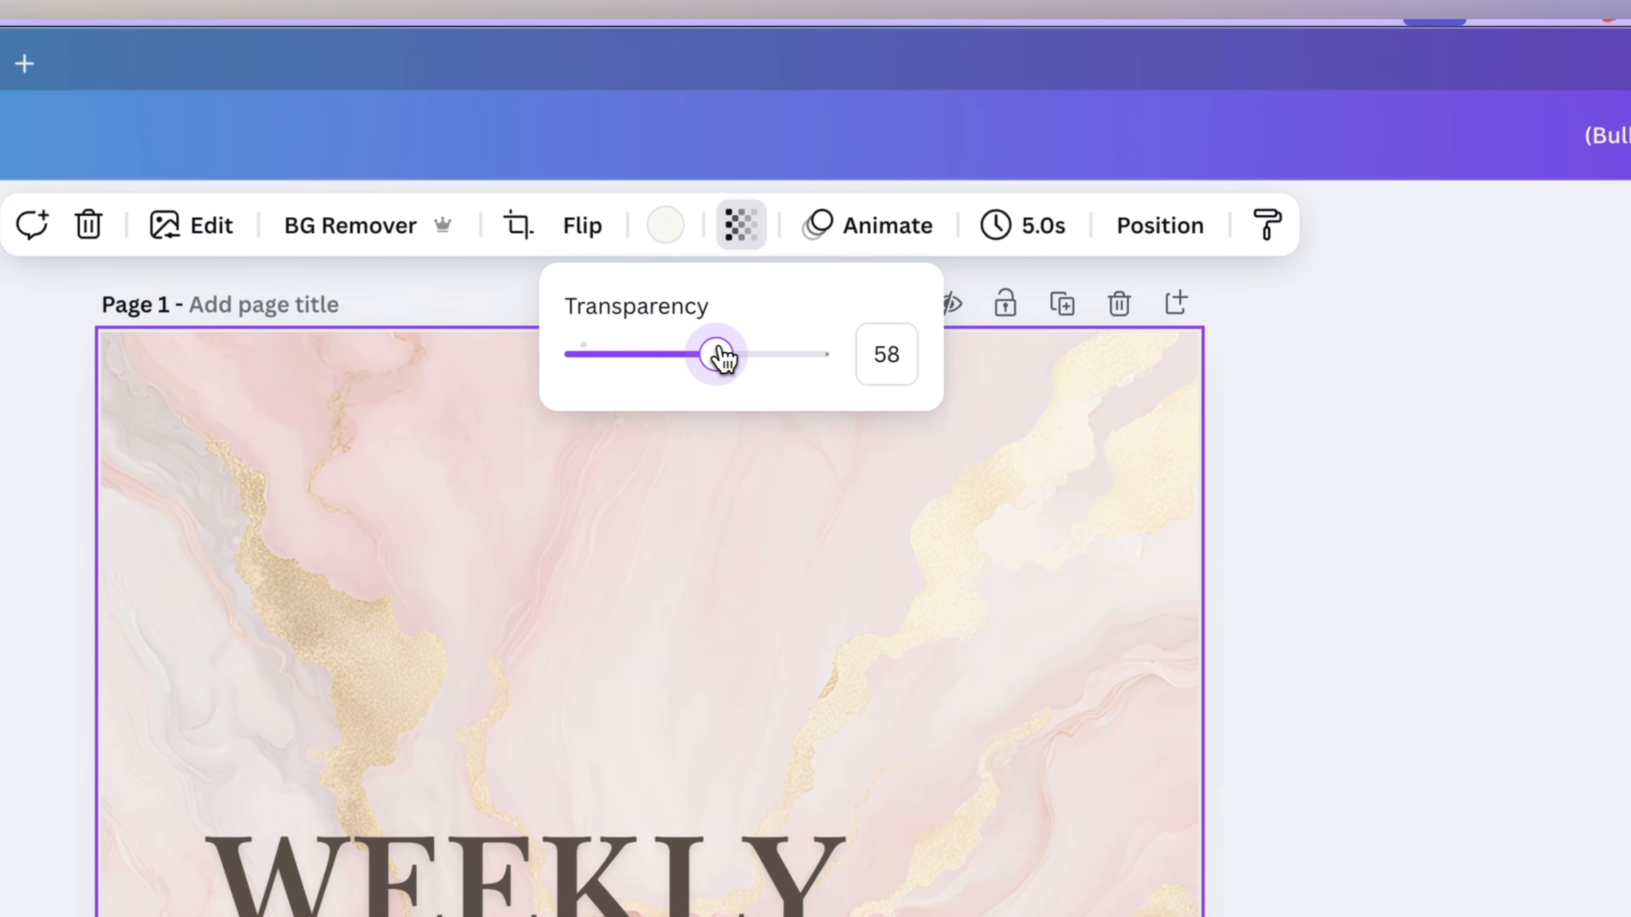
{"action": "left_click", "coordinate": [1317, 659]}
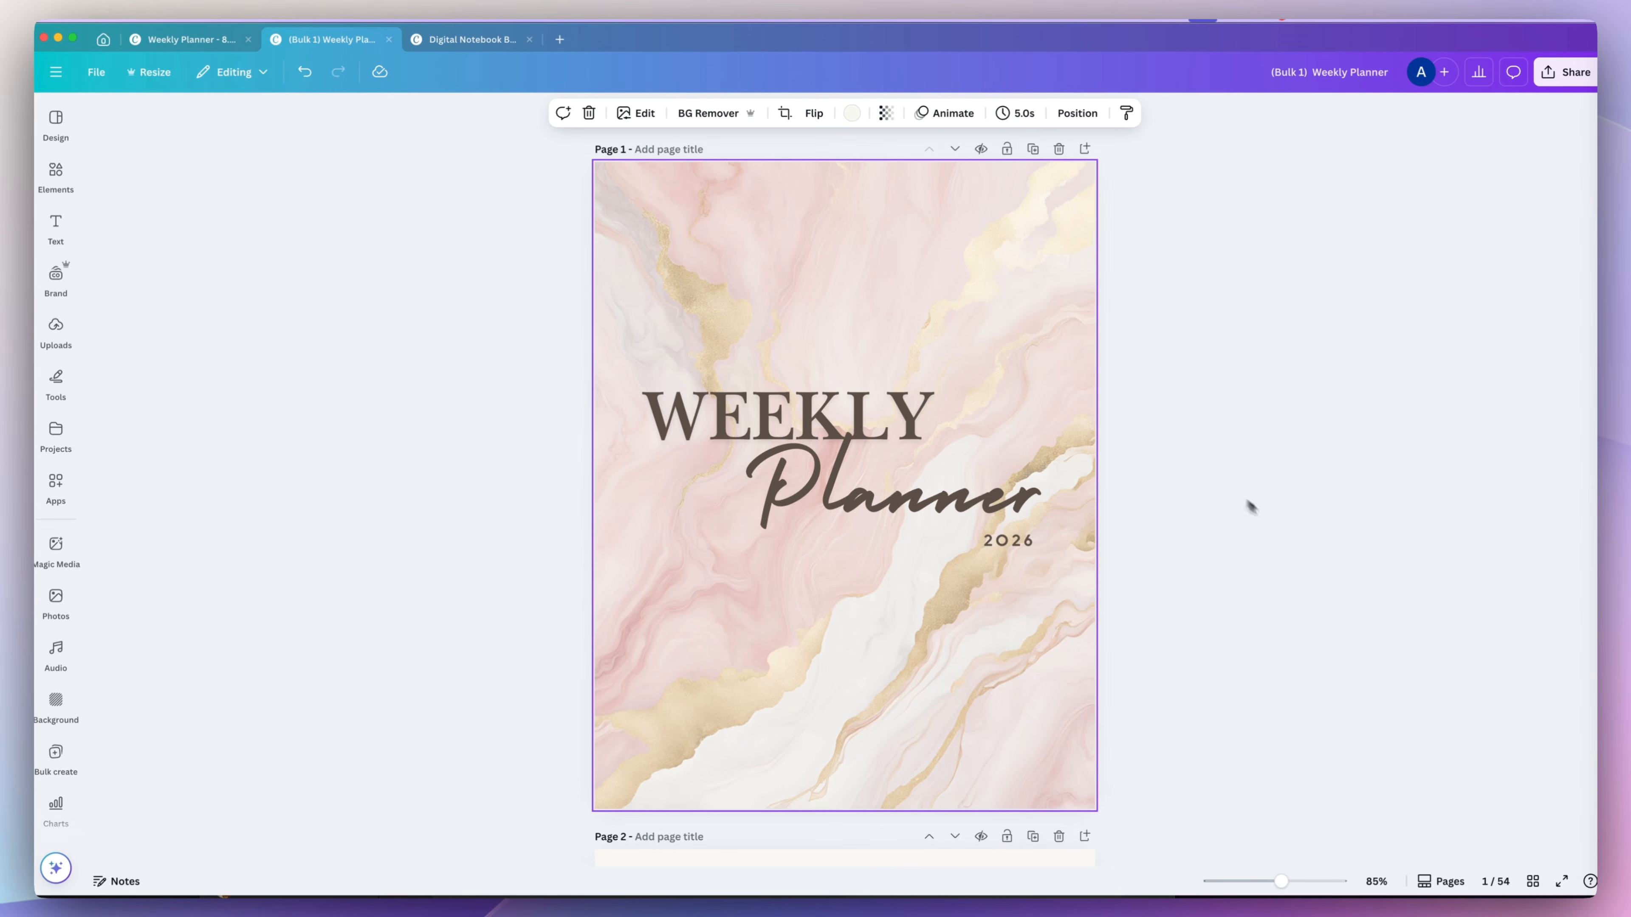
{"action": "left_click", "coordinate": [1289, 530]}
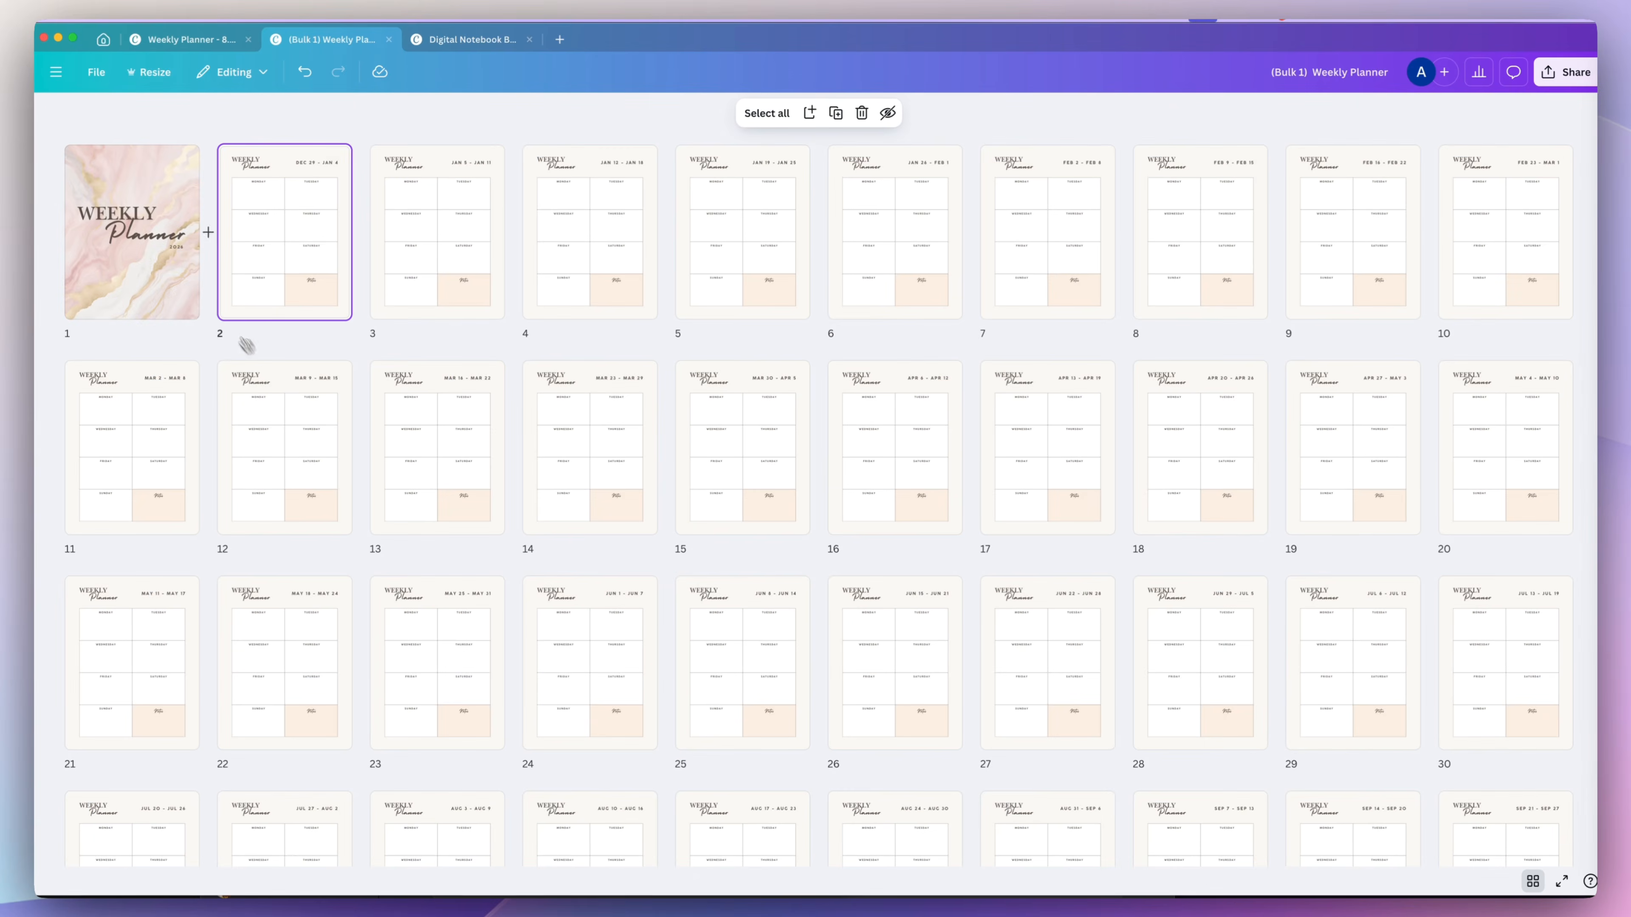
Download the full planner design as a PDF Standard file.
{"action": "left_click", "coordinate": [1566, 75]}
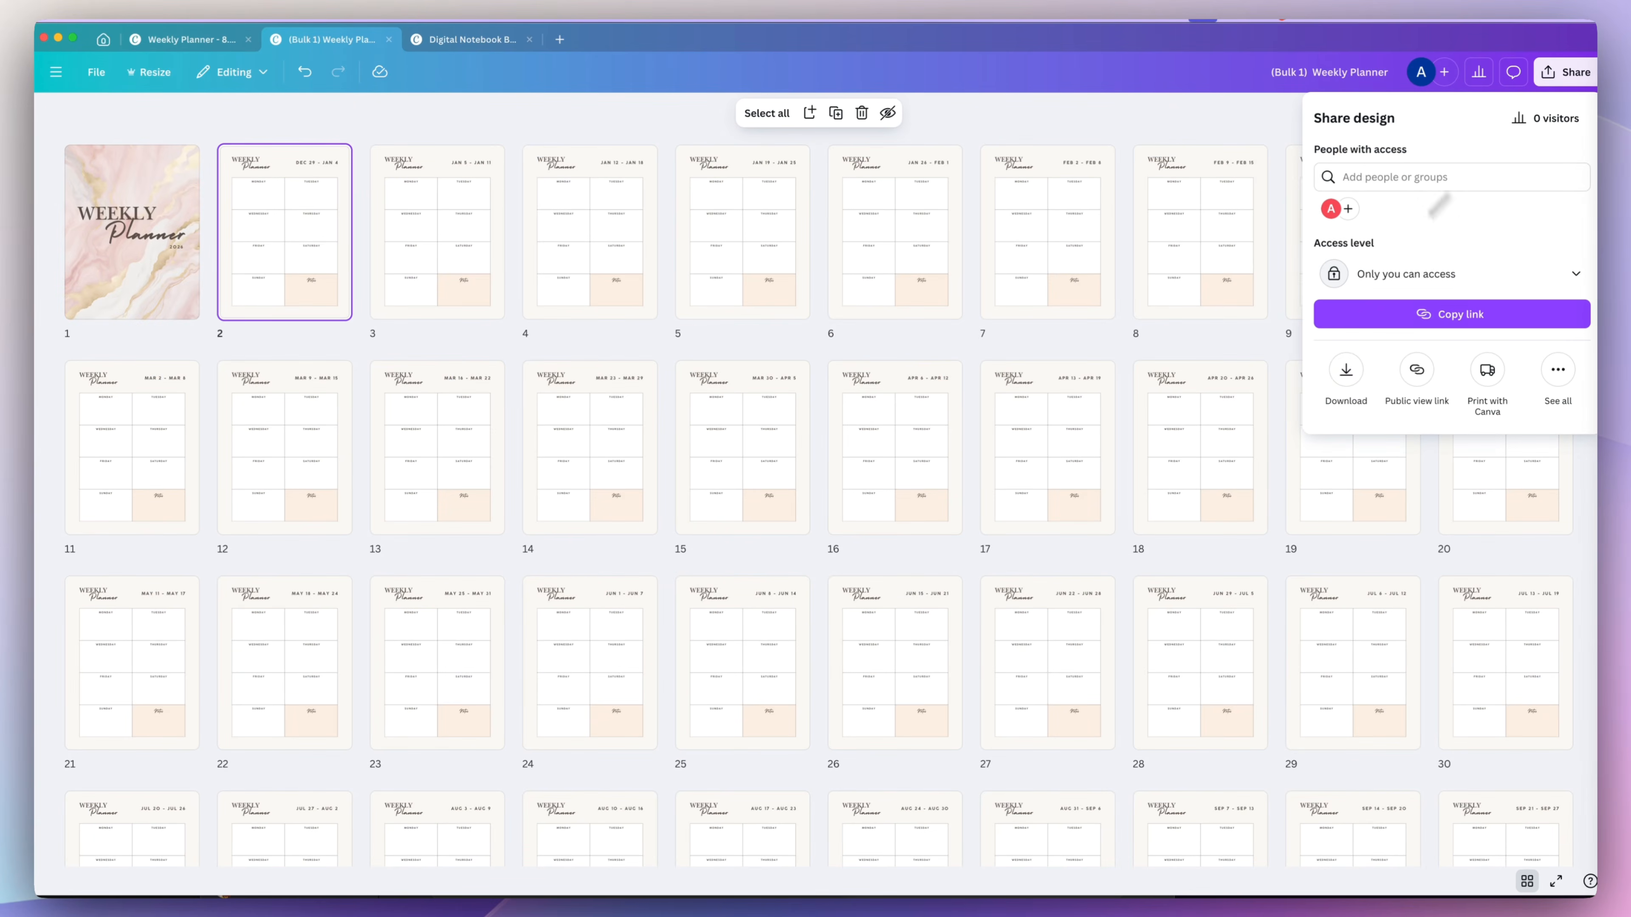
{"action": "left_click", "coordinate": [1345, 369]}
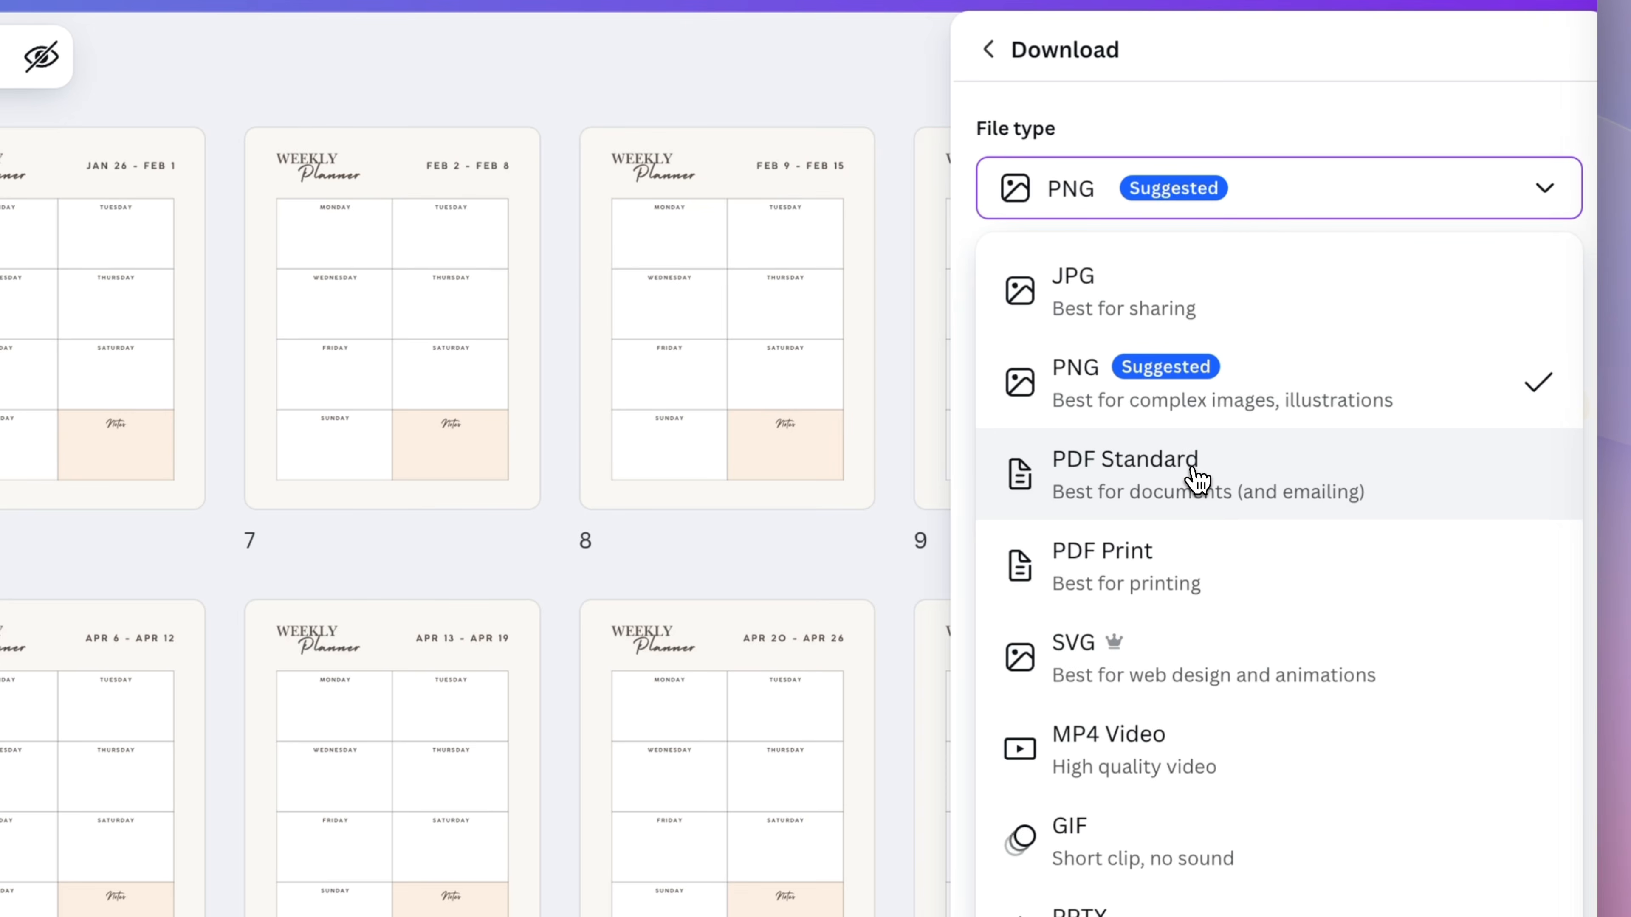
{"action": "left_click", "coordinate": [1413, 306]}
{"action": "left_click", "coordinate": [1252, 586]}
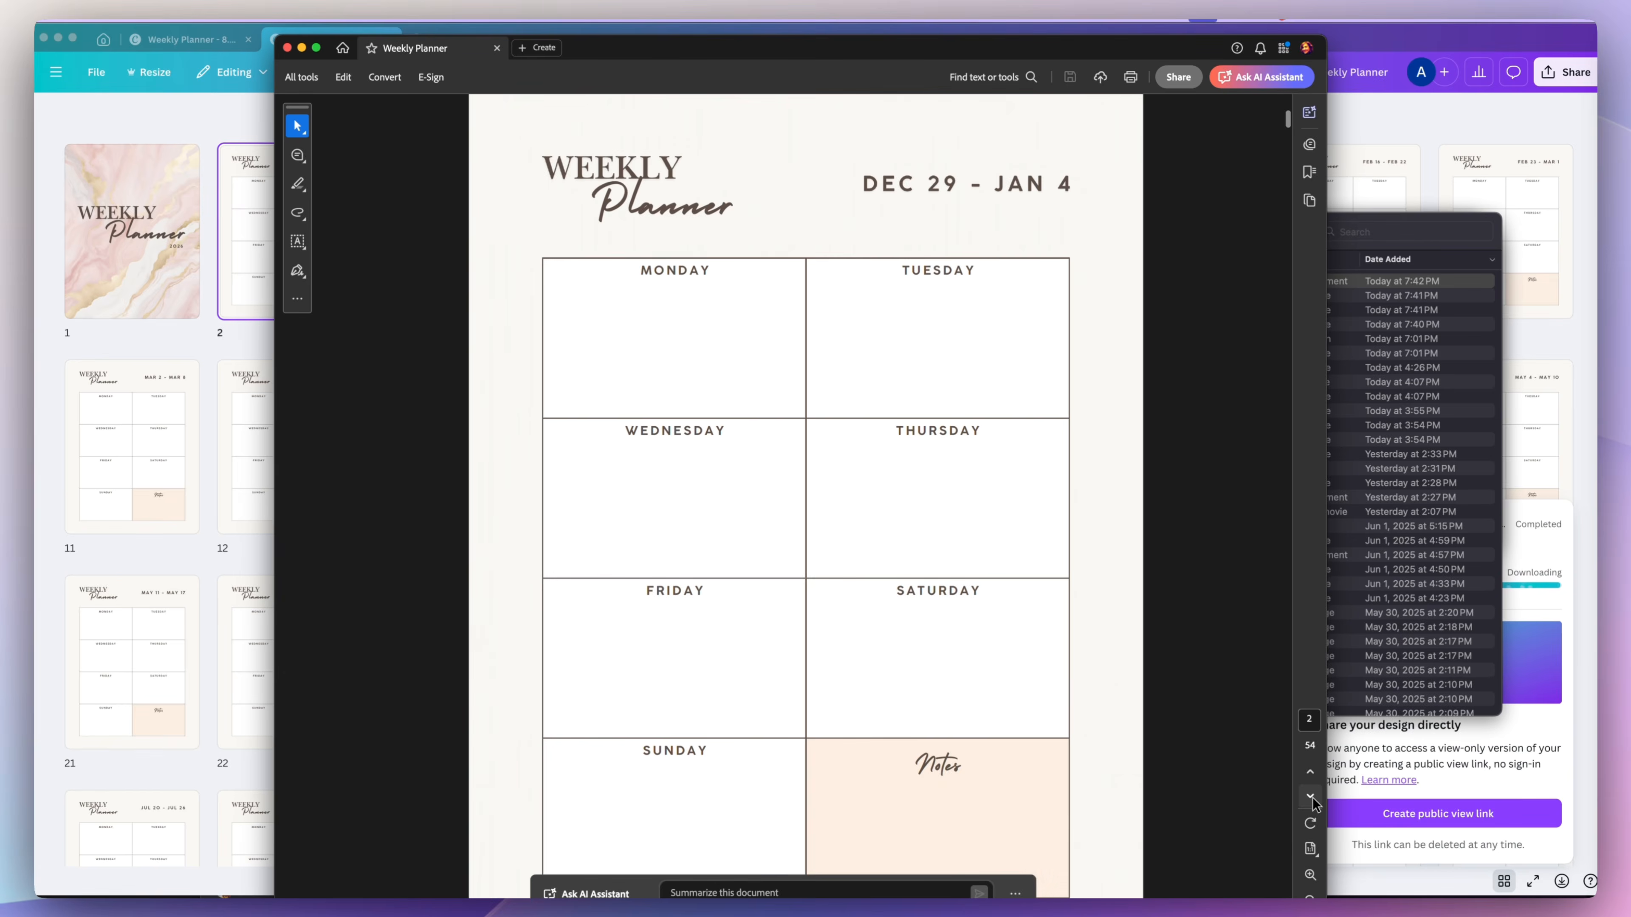
Review the downloaded Weekly Planner PDF in Acrobat, zooming out and examining the cover and the first weekly pages.
{"action": "left_click", "coordinate": [1311, 770]}
{"action": "left_click", "coordinate": [1310, 896]}
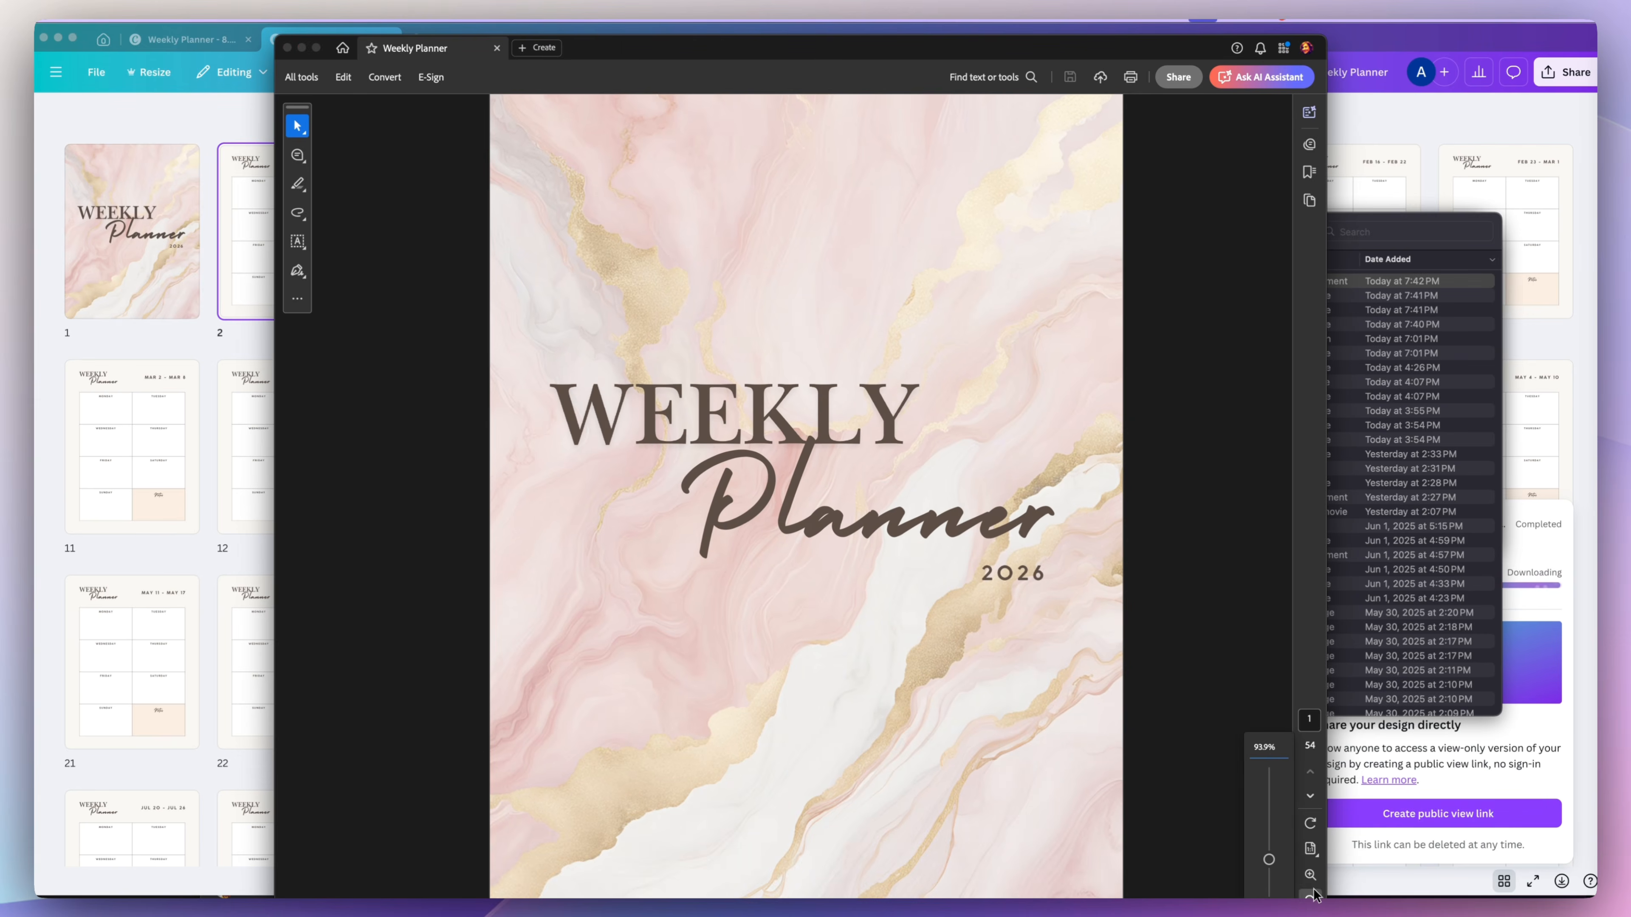
{"action": "left_click", "coordinate": [1310, 896]}
{"action": "left_click", "coordinate": [1310, 896]}
{"action": "scroll", "coordinate": [1091, 446], "scroll_direction": "down", "scroll_amount": 5}
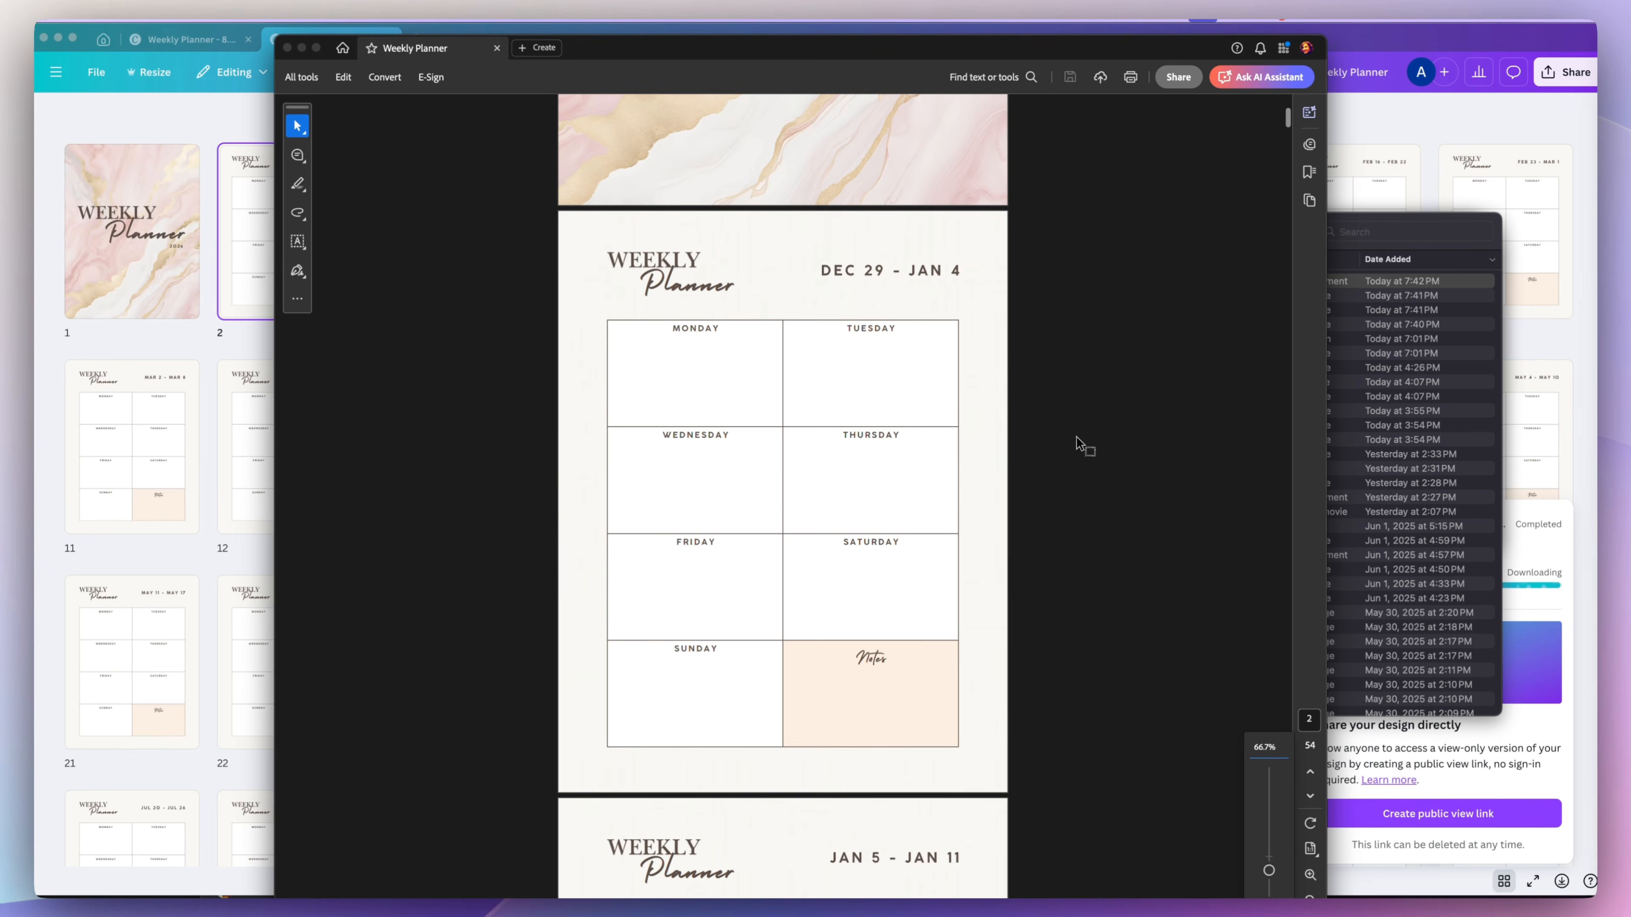
{"action": "scroll", "coordinate": [961, 455], "scroll_direction": "down", "scroll_amount": 6}
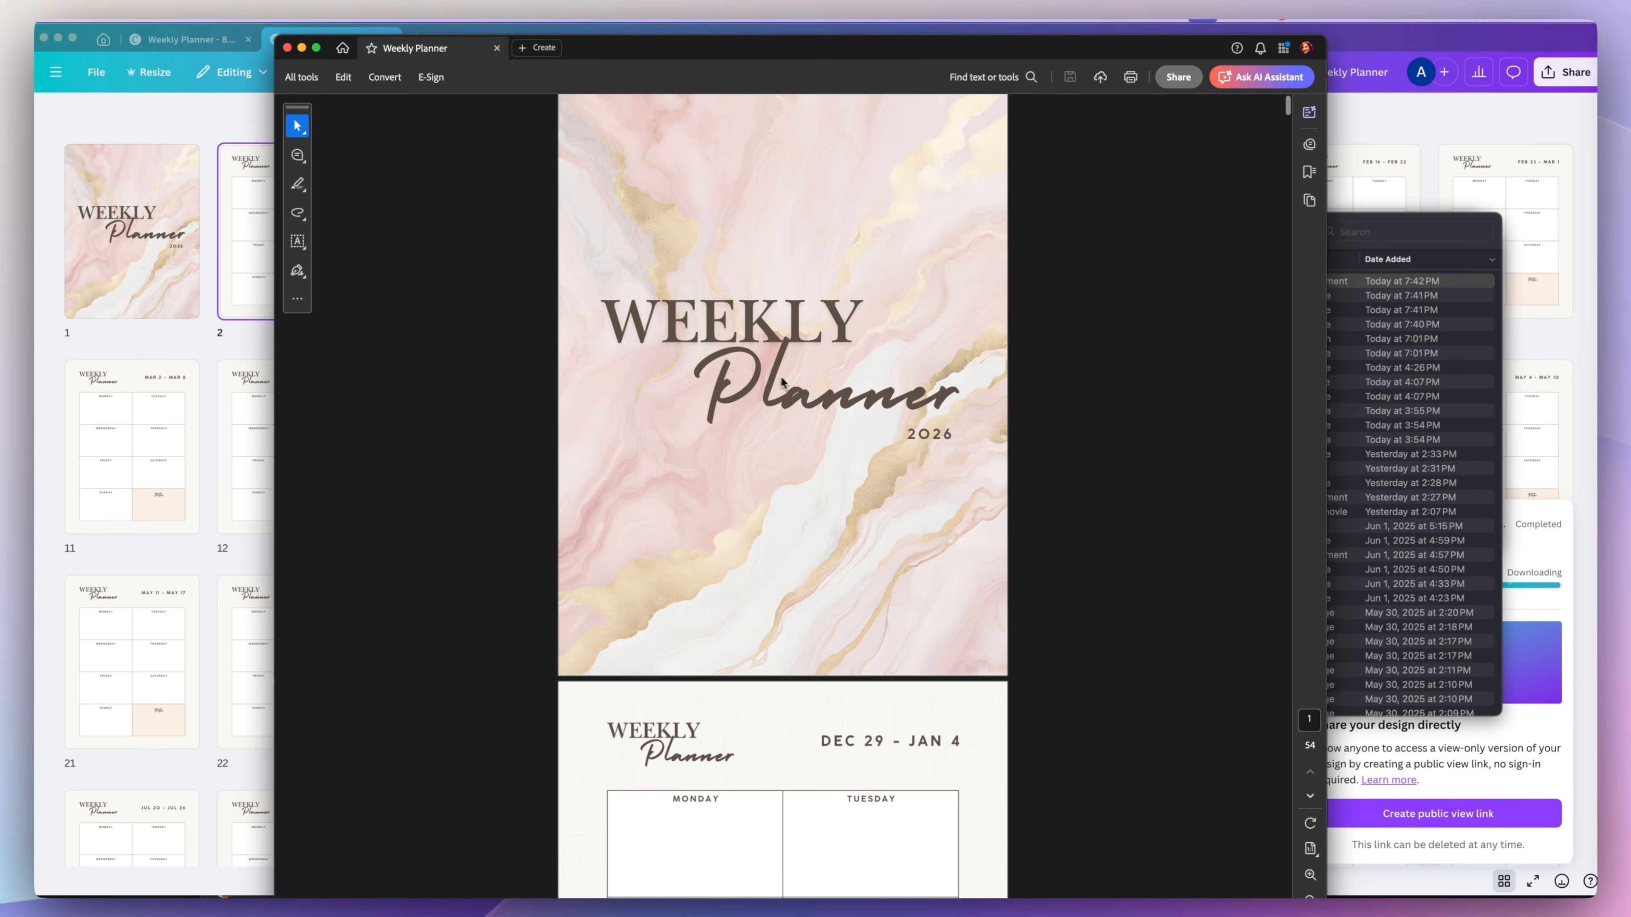
{"action": "scroll", "coordinate": [781, 380], "scroll_direction": "down", "scroll_amount": 5}
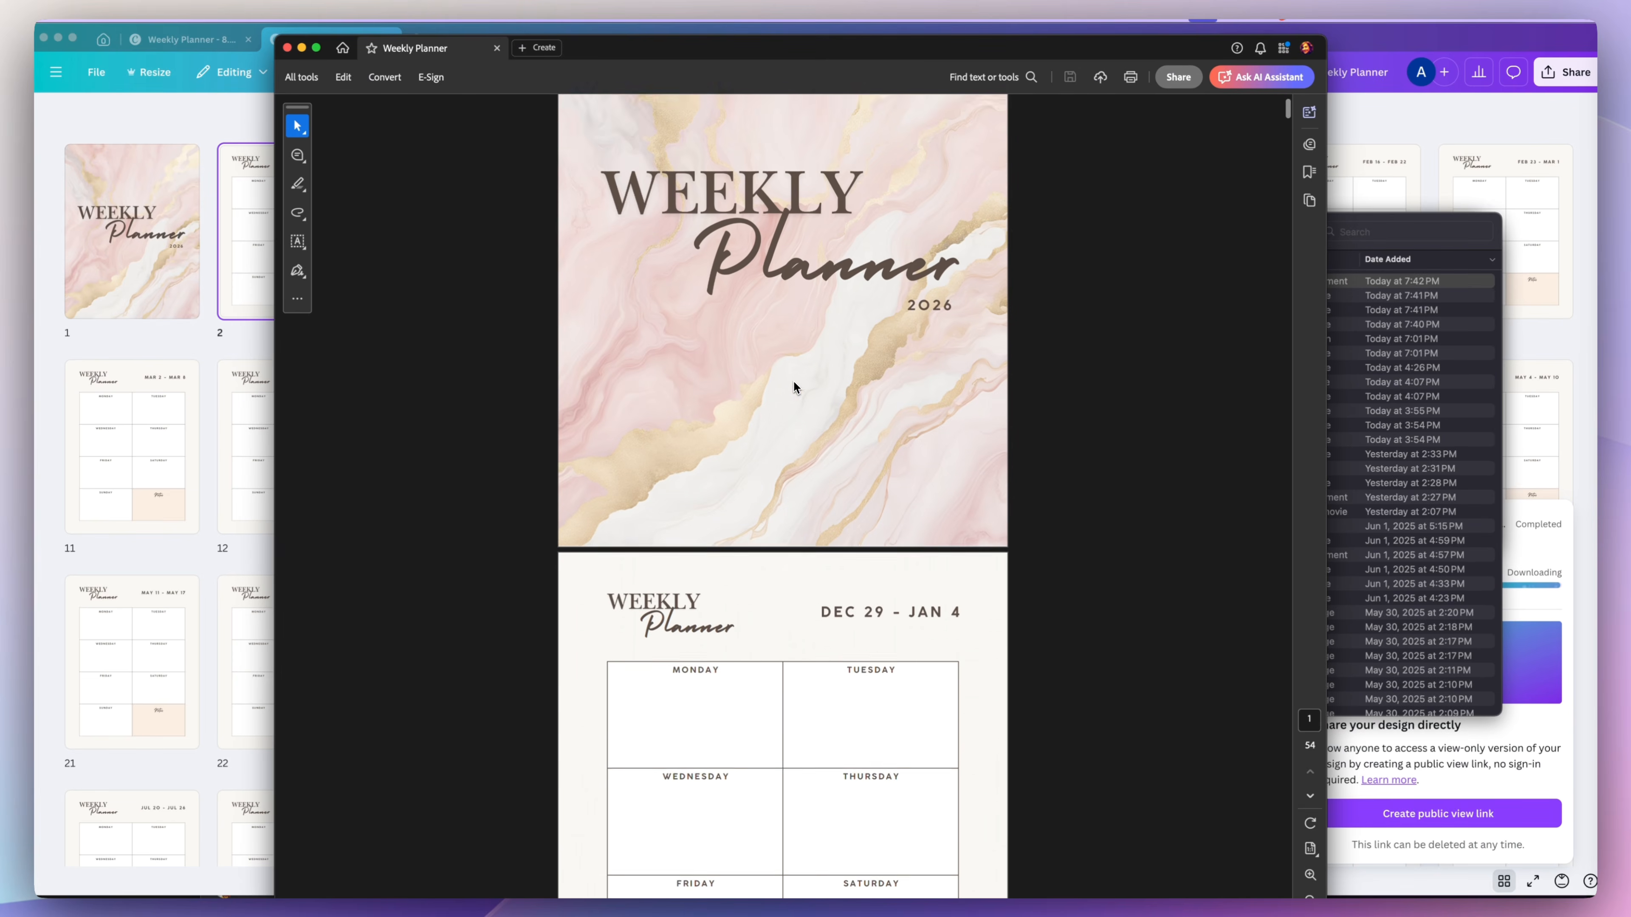
{"action": "scroll", "coordinate": [853, 383], "scroll_direction": "down", "scroll_amount": 1}
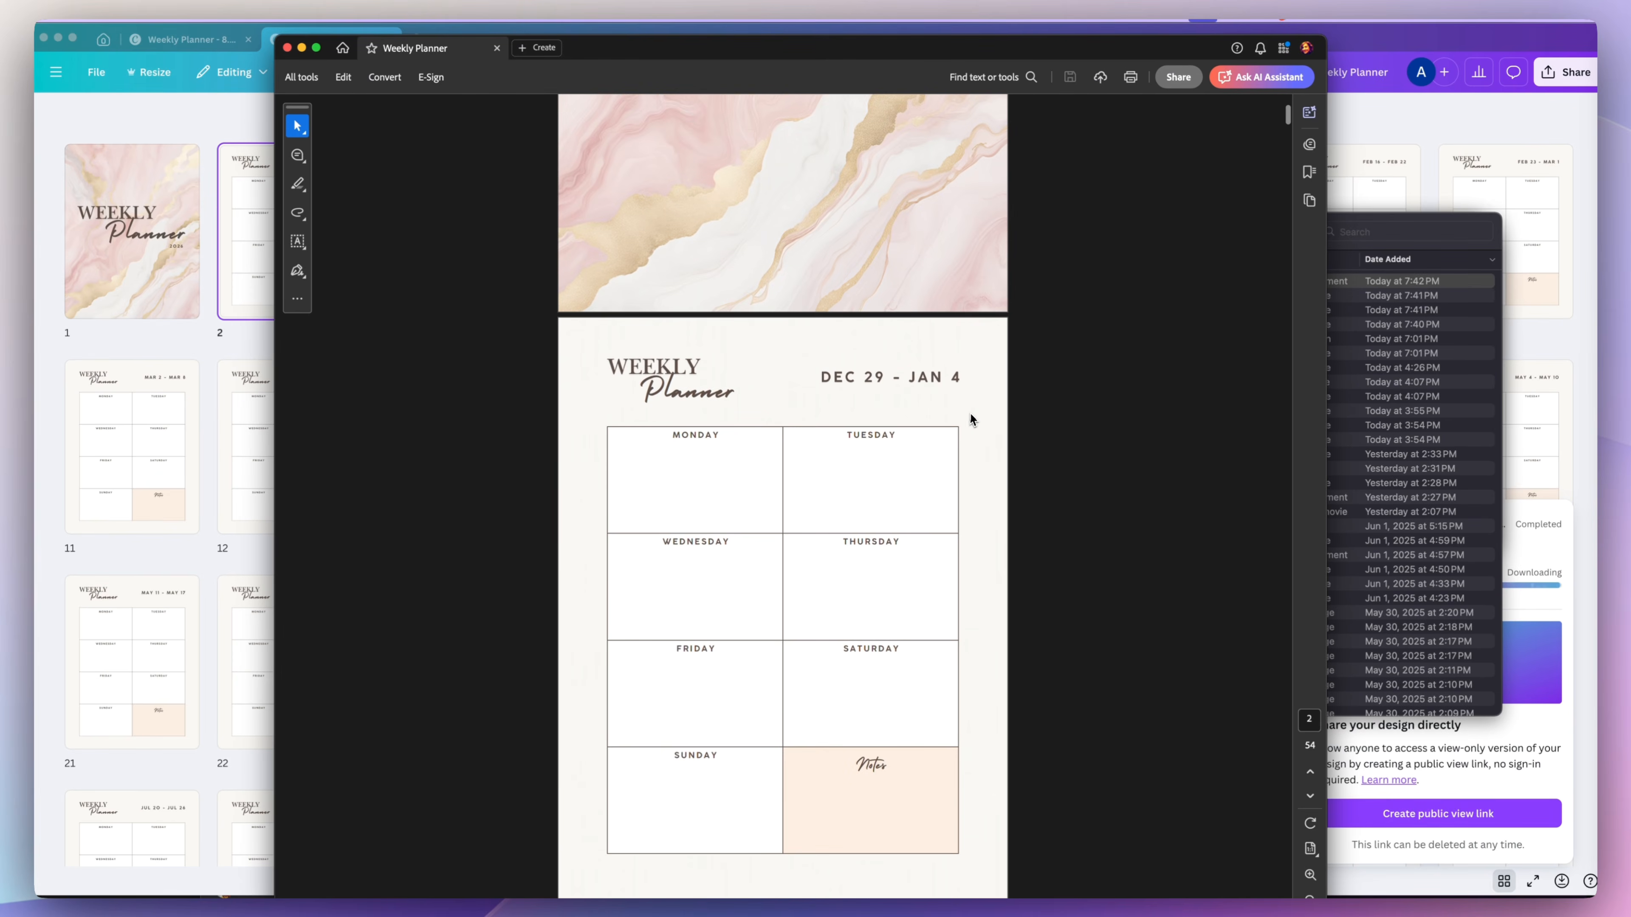